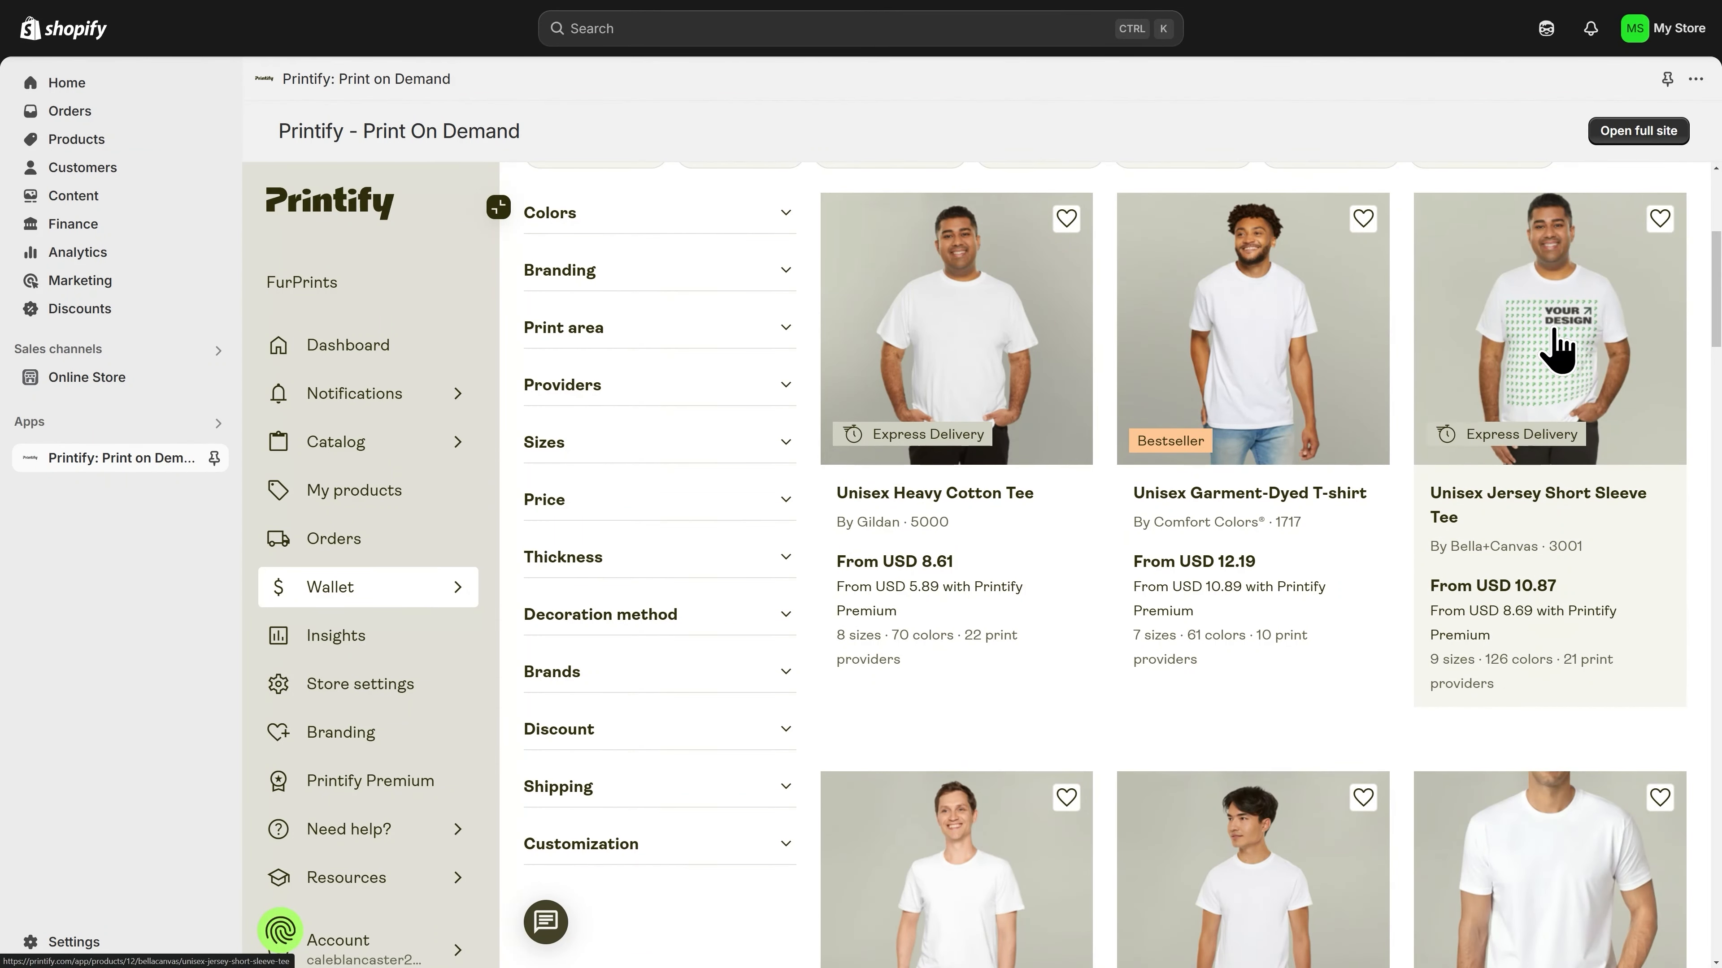
Step: Open the Bella+Canvas 3001 Unisex Jersey Short Sleeve Tee and set its fulfilment option to Choose manually
{"action": "left_click", "coordinate": [1558, 349]}
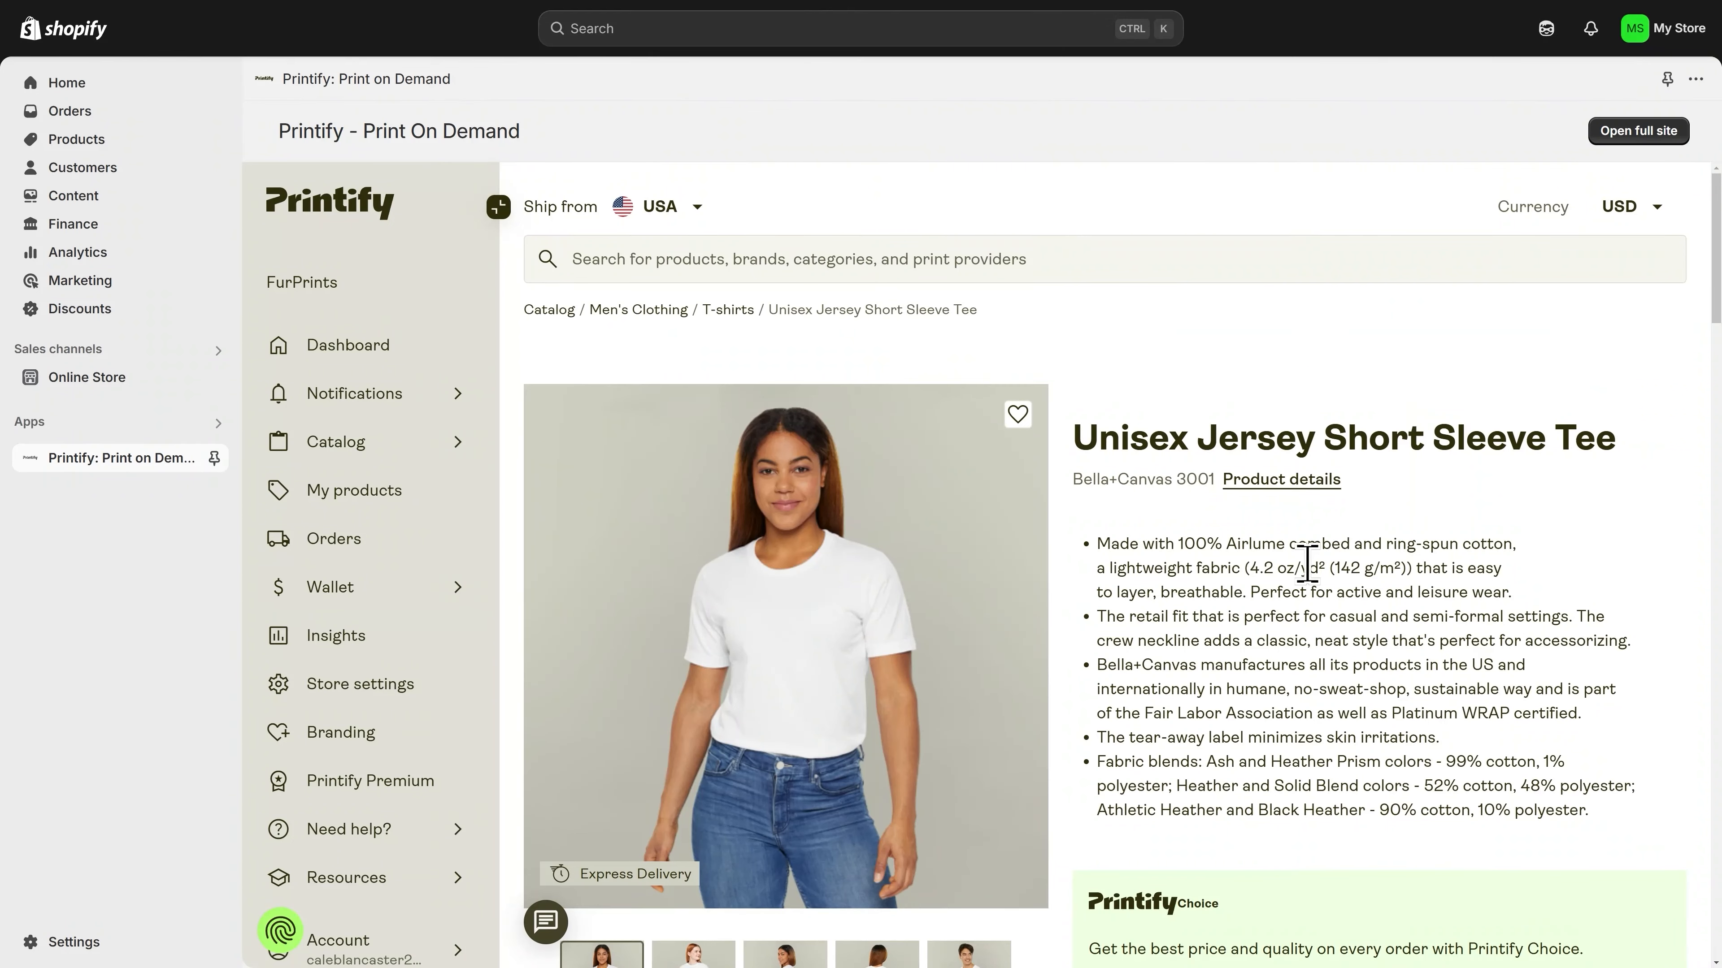
{"action": "scroll", "coordinate": [1233, 596], "scroll_direction": "down", "scroll_amount": 9}
{"action": "scroll", "coordinate": [1236, 597], "scroll_direction": "down", "scroll_amount": 3}
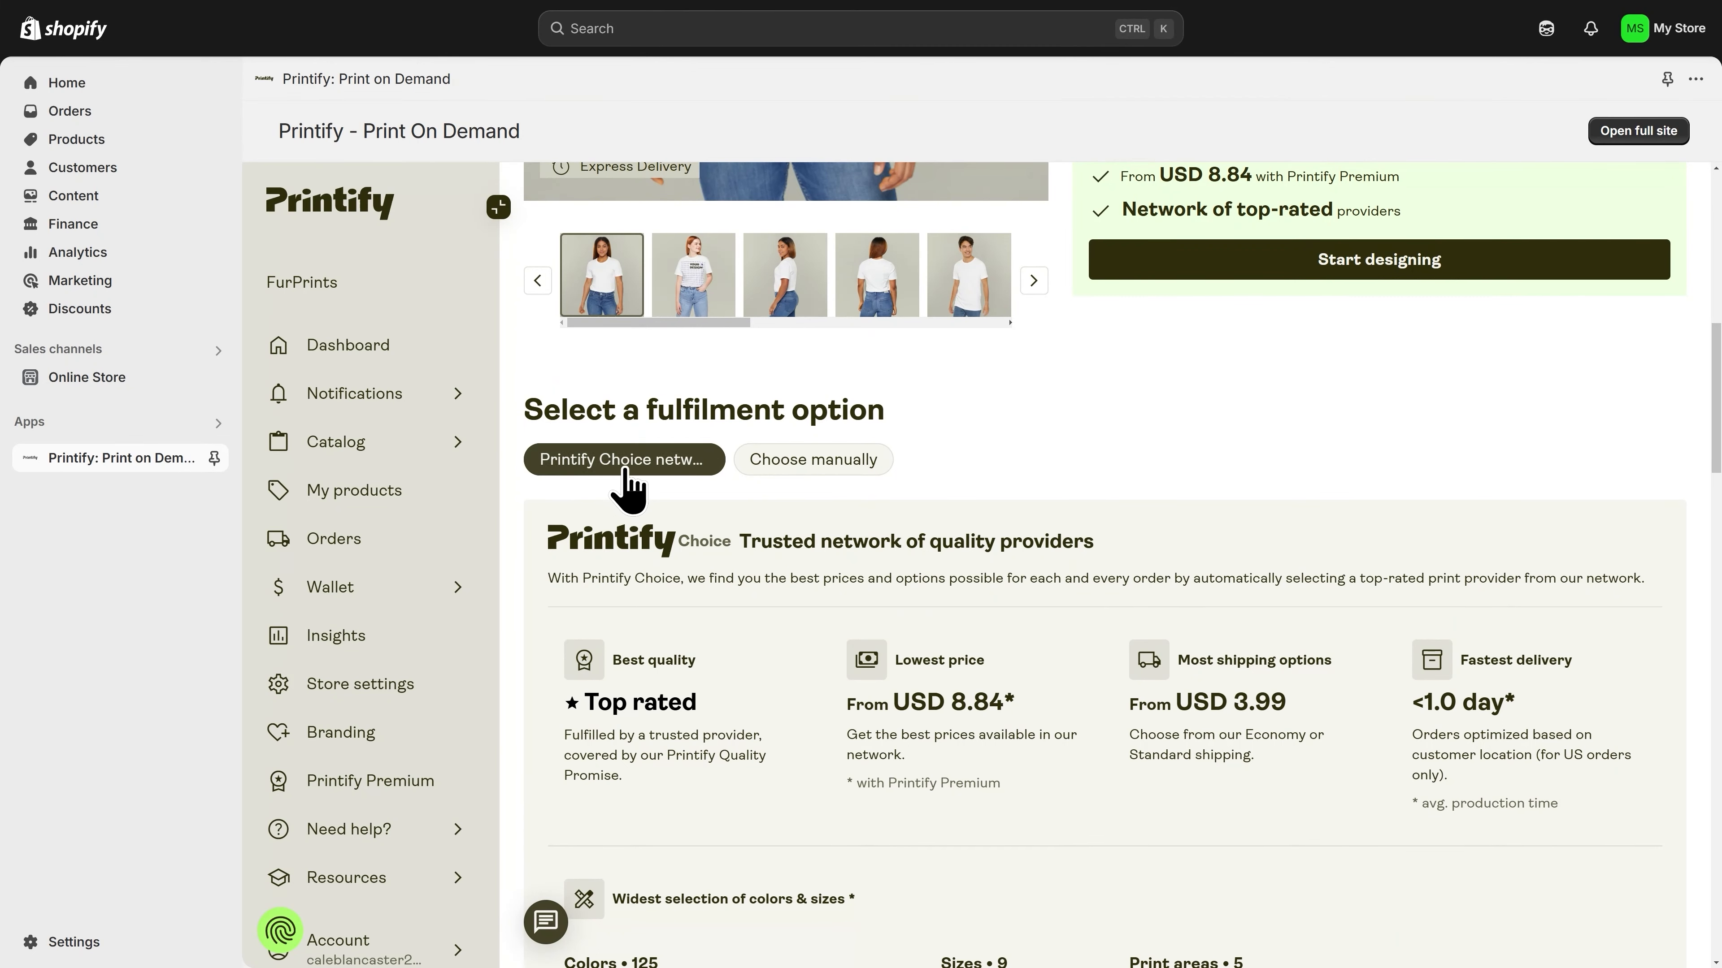
{"action": "left_click", "coordinate": [814, 461]}
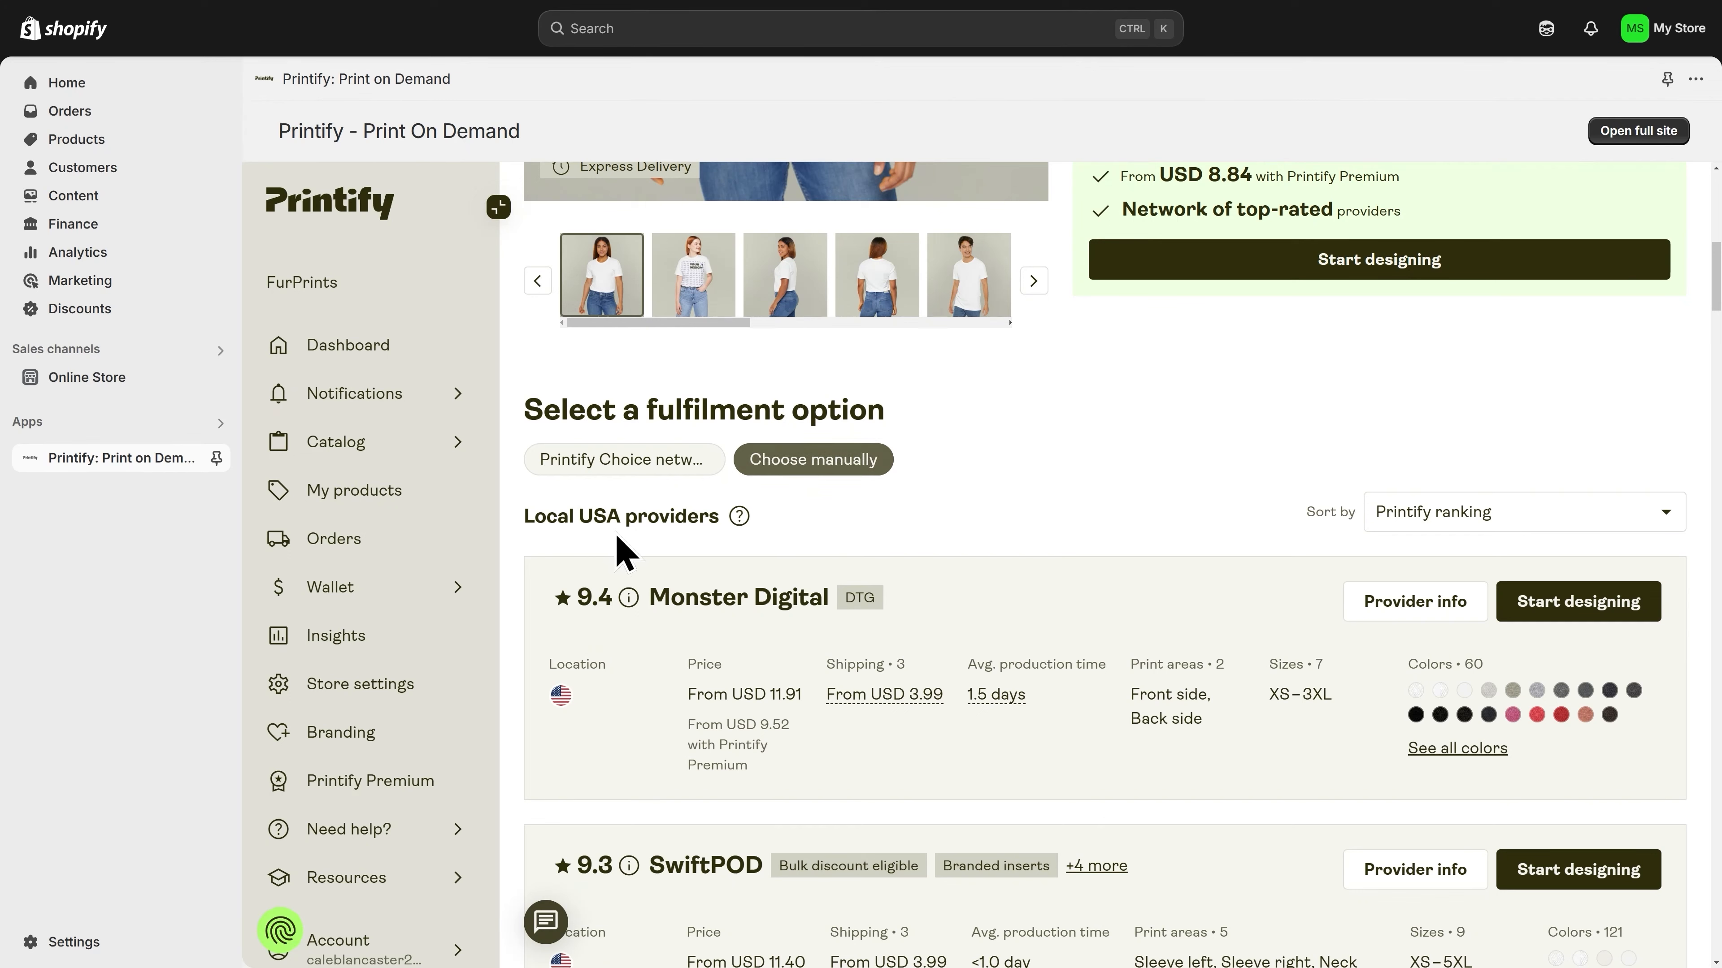
Step: Review the available sorting options for the local USA print providers
{"action": "left_click", "coordinate": [1473, 538]}
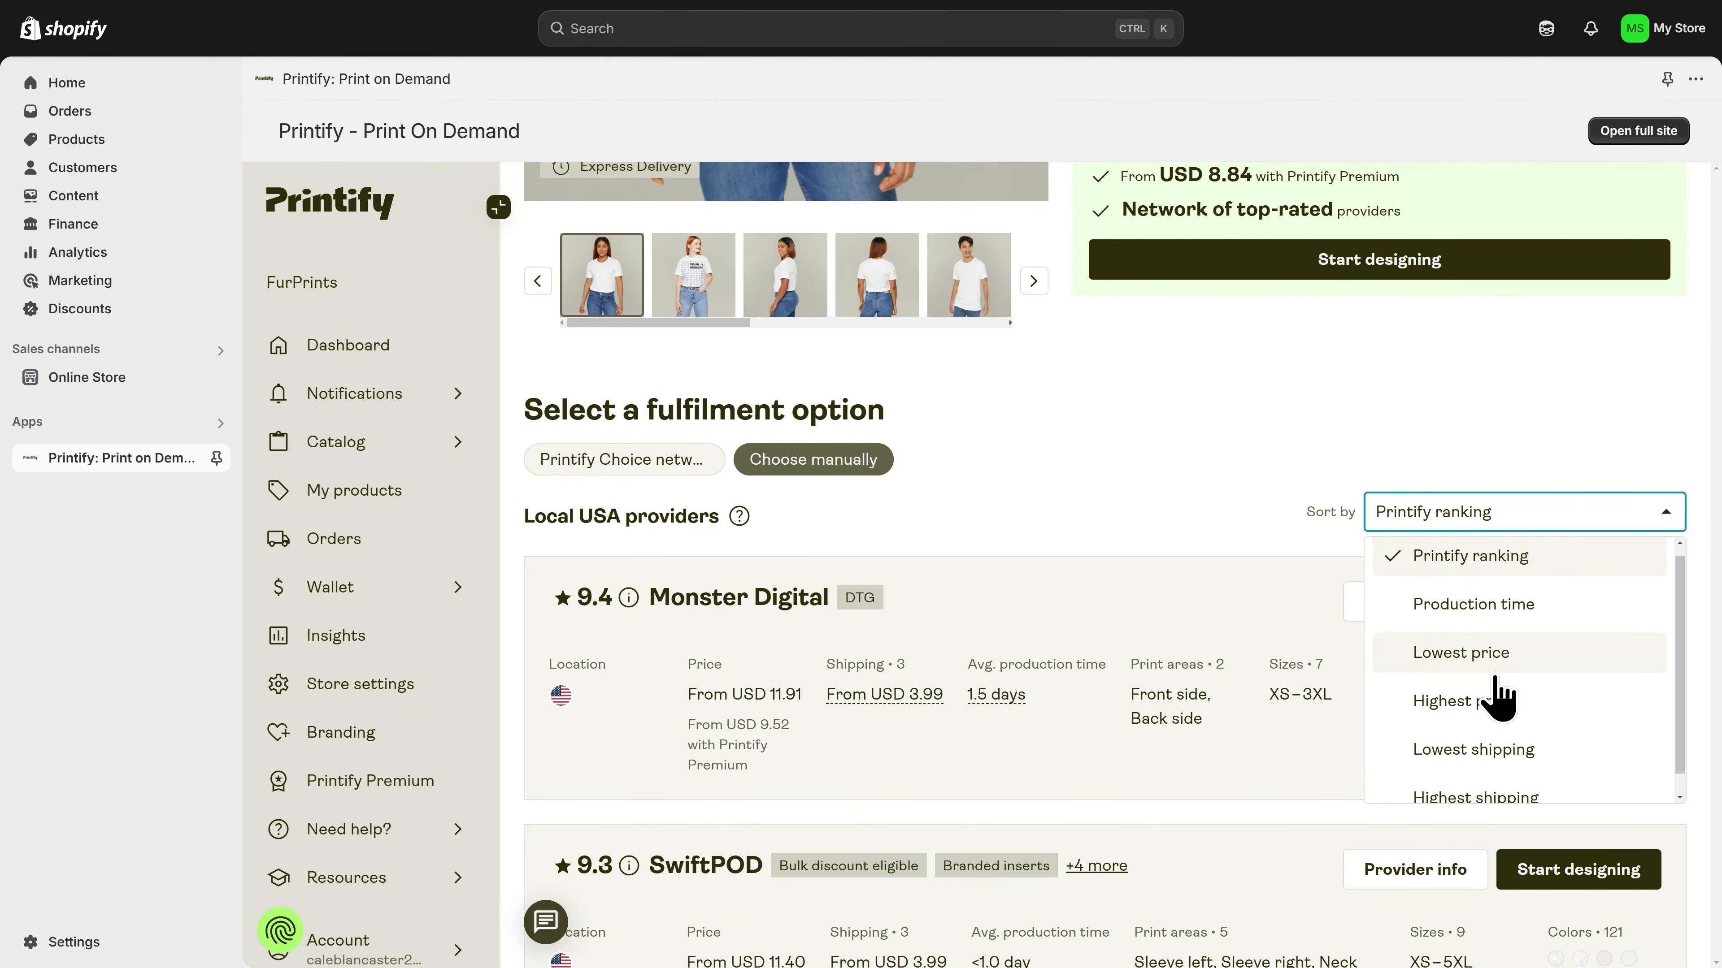
{"action": "scroll", "coordinate": [1493, 708], "scroll_direction": "down", "scroll_amount": 1}
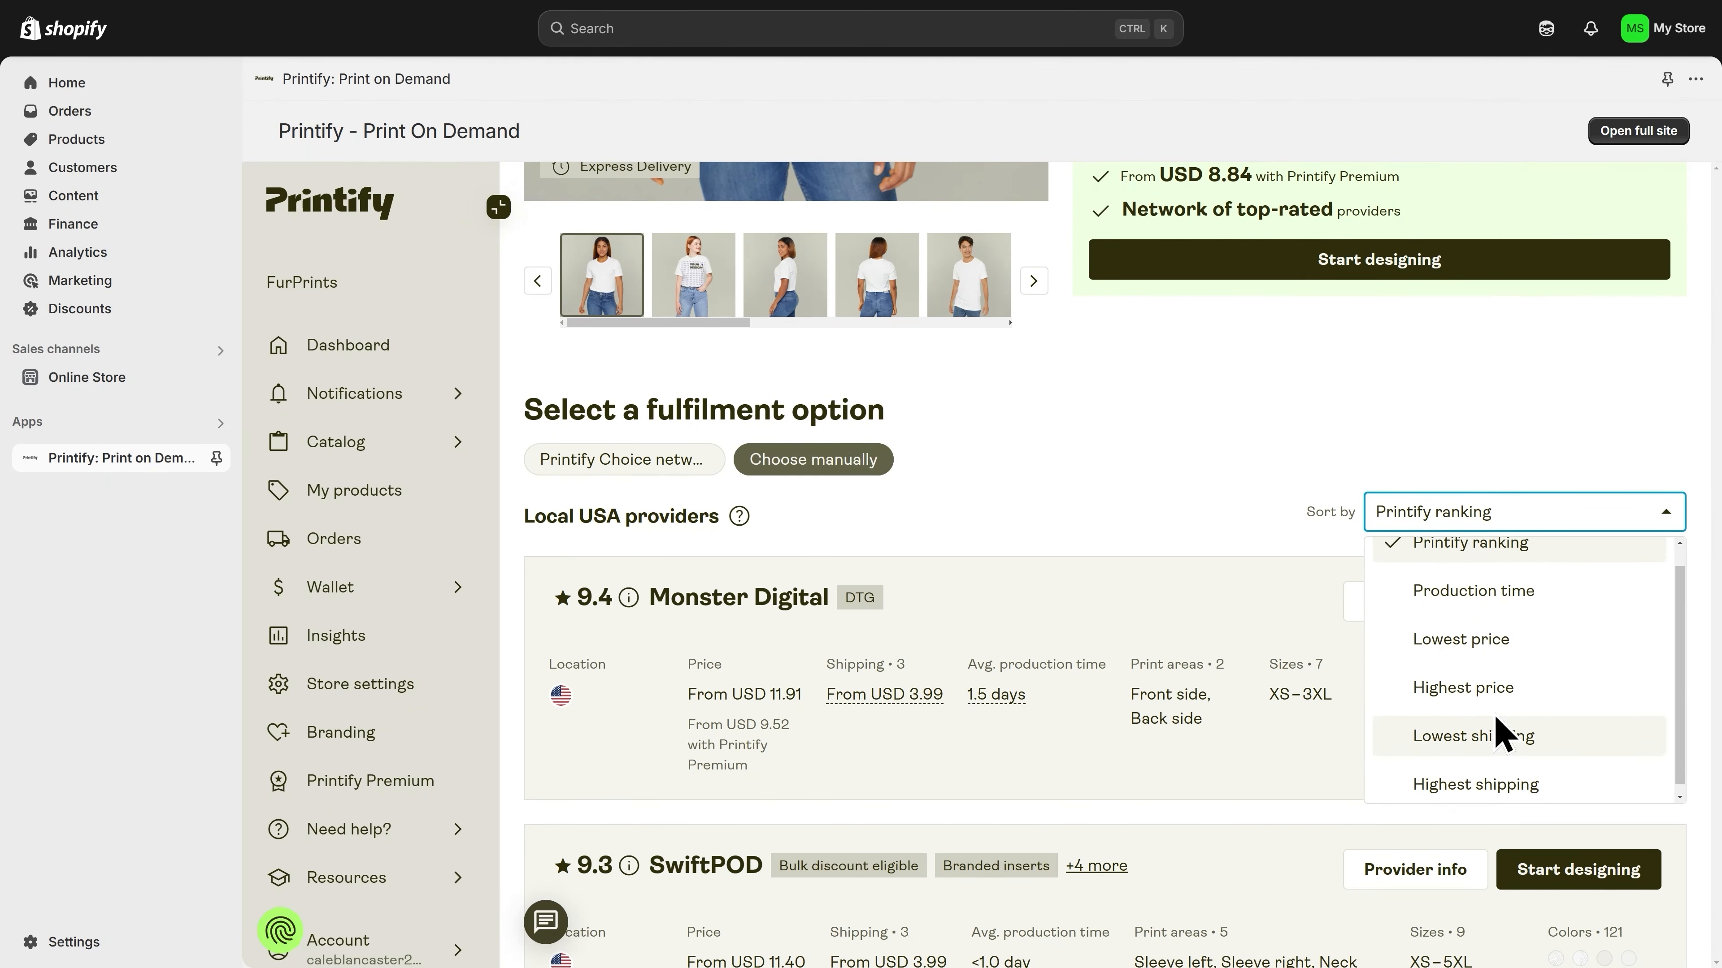
{"action": "scroll", "coordinate": [1452, 731], "scroll_direction": "up", "scroll_amount": 1}
{"action": "left_click", "coordinate": [1543, 520]}
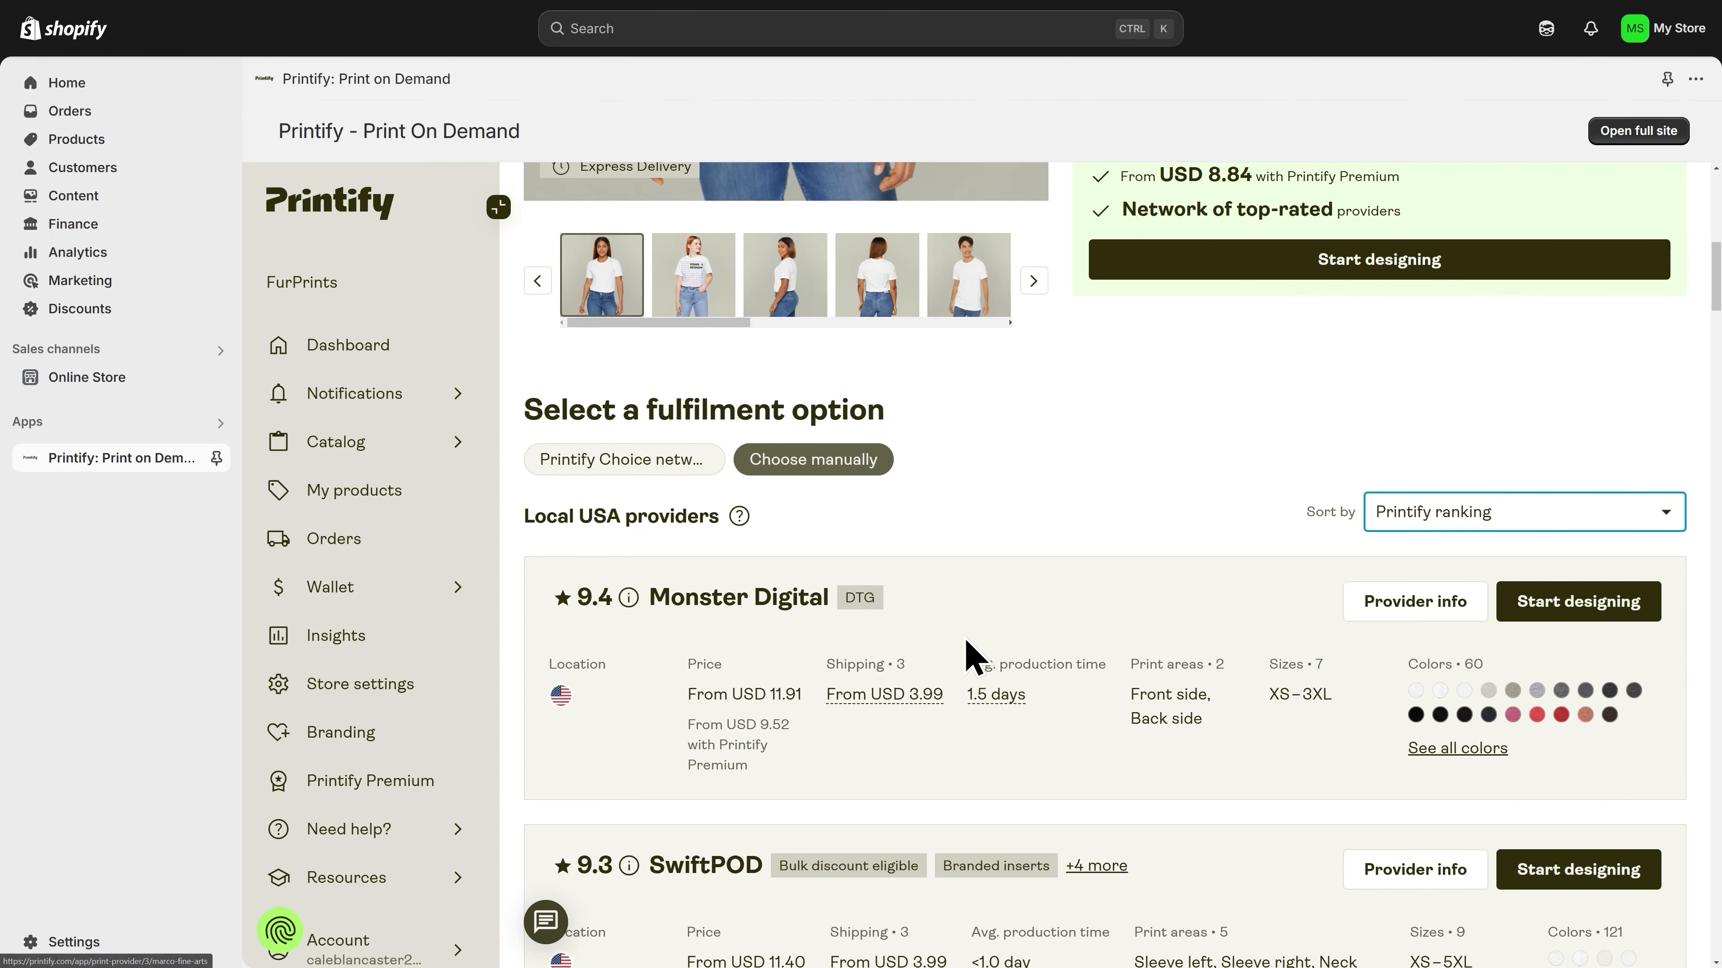
Step: Start designing the tee with Monster Digital as provider, declining the guided tour and dismissing the help tip
{"action": "left_click", "coordinate": [1582, 619]}
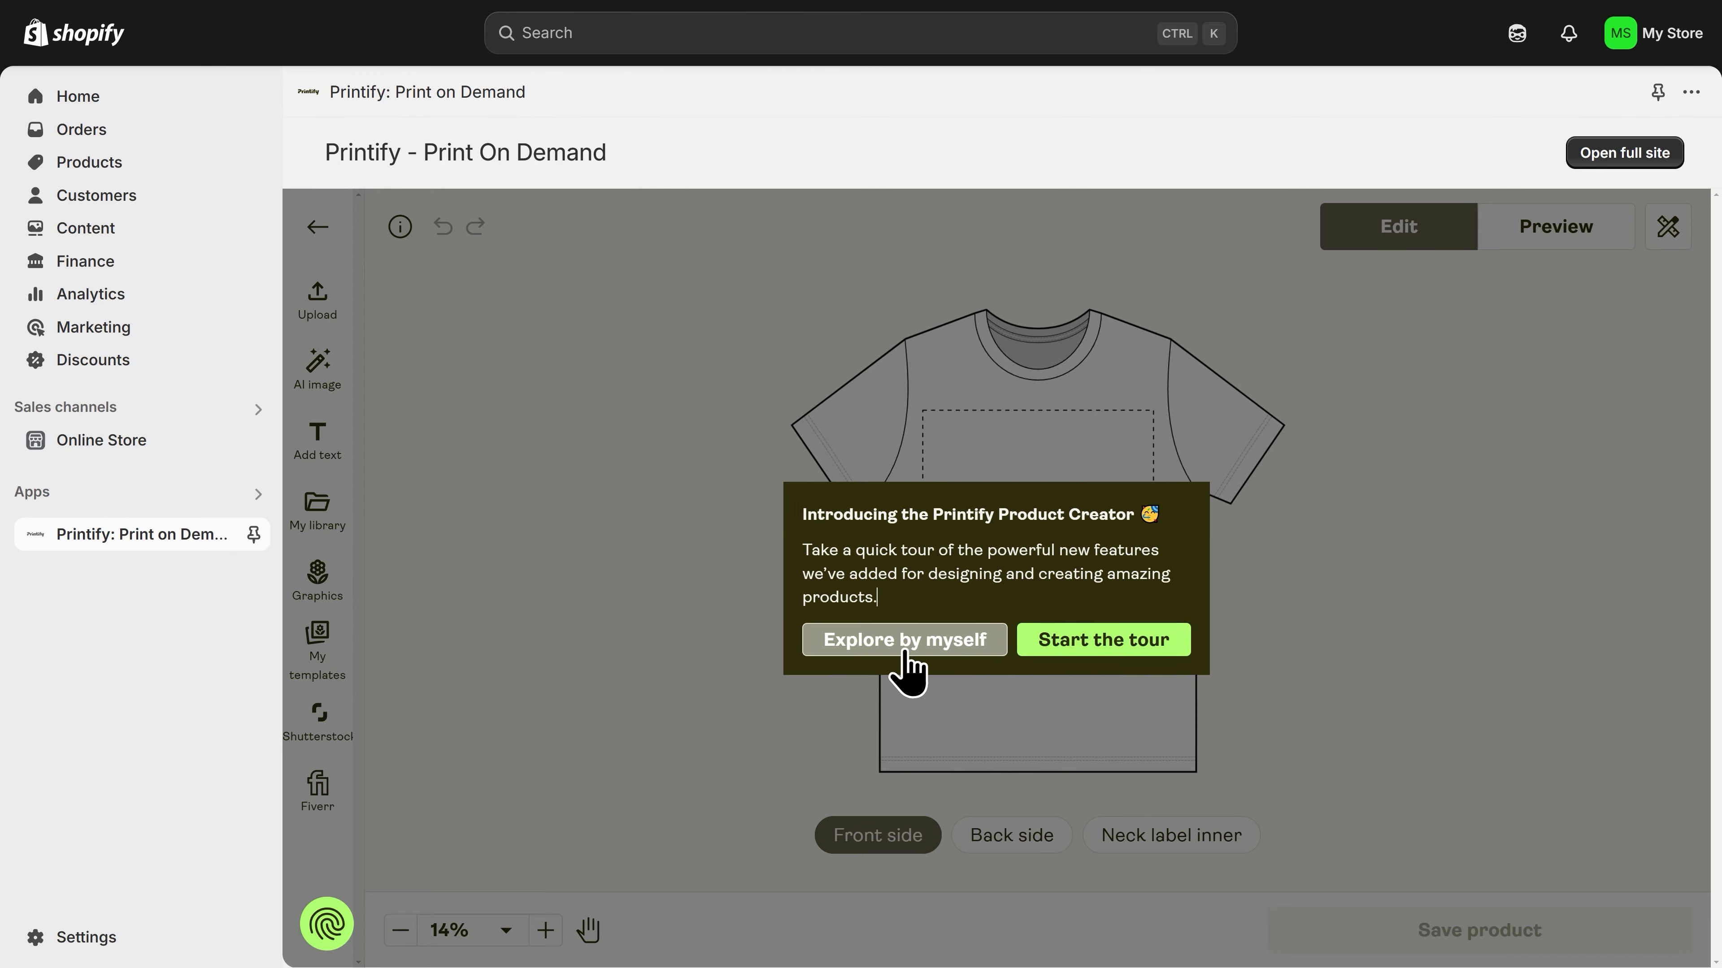
{"action": "left_click", "coordinate": [906, 671]}
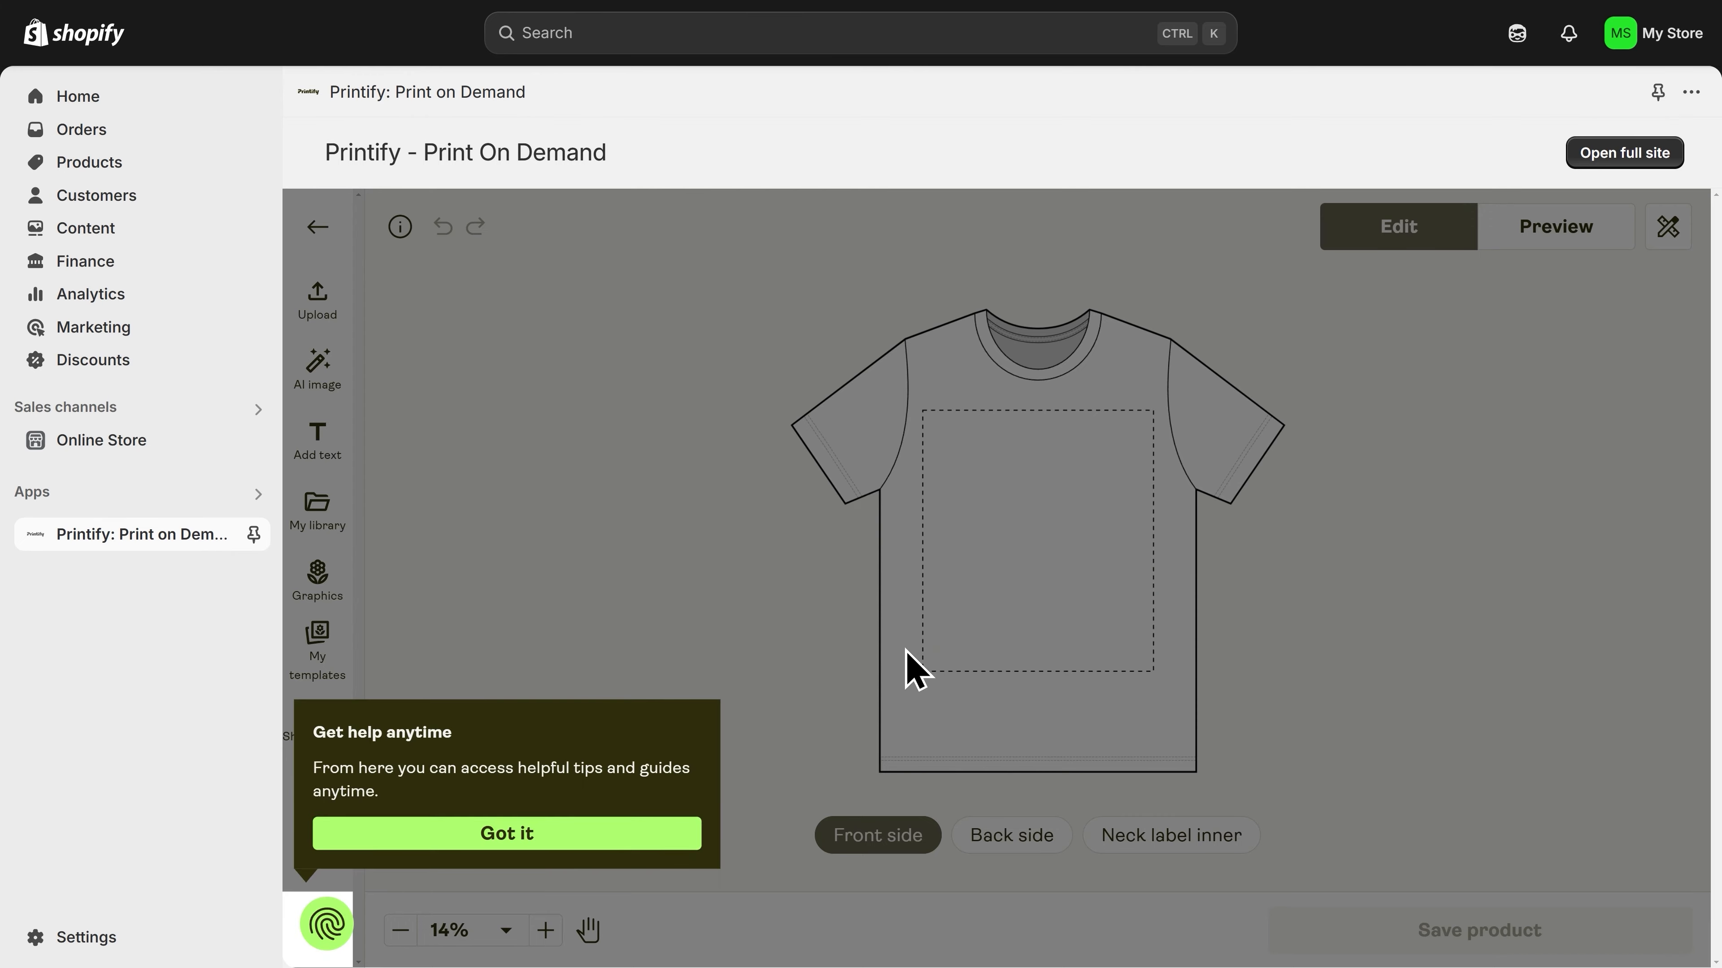
{"action": "left_click", "coordinate": [619, 841]}
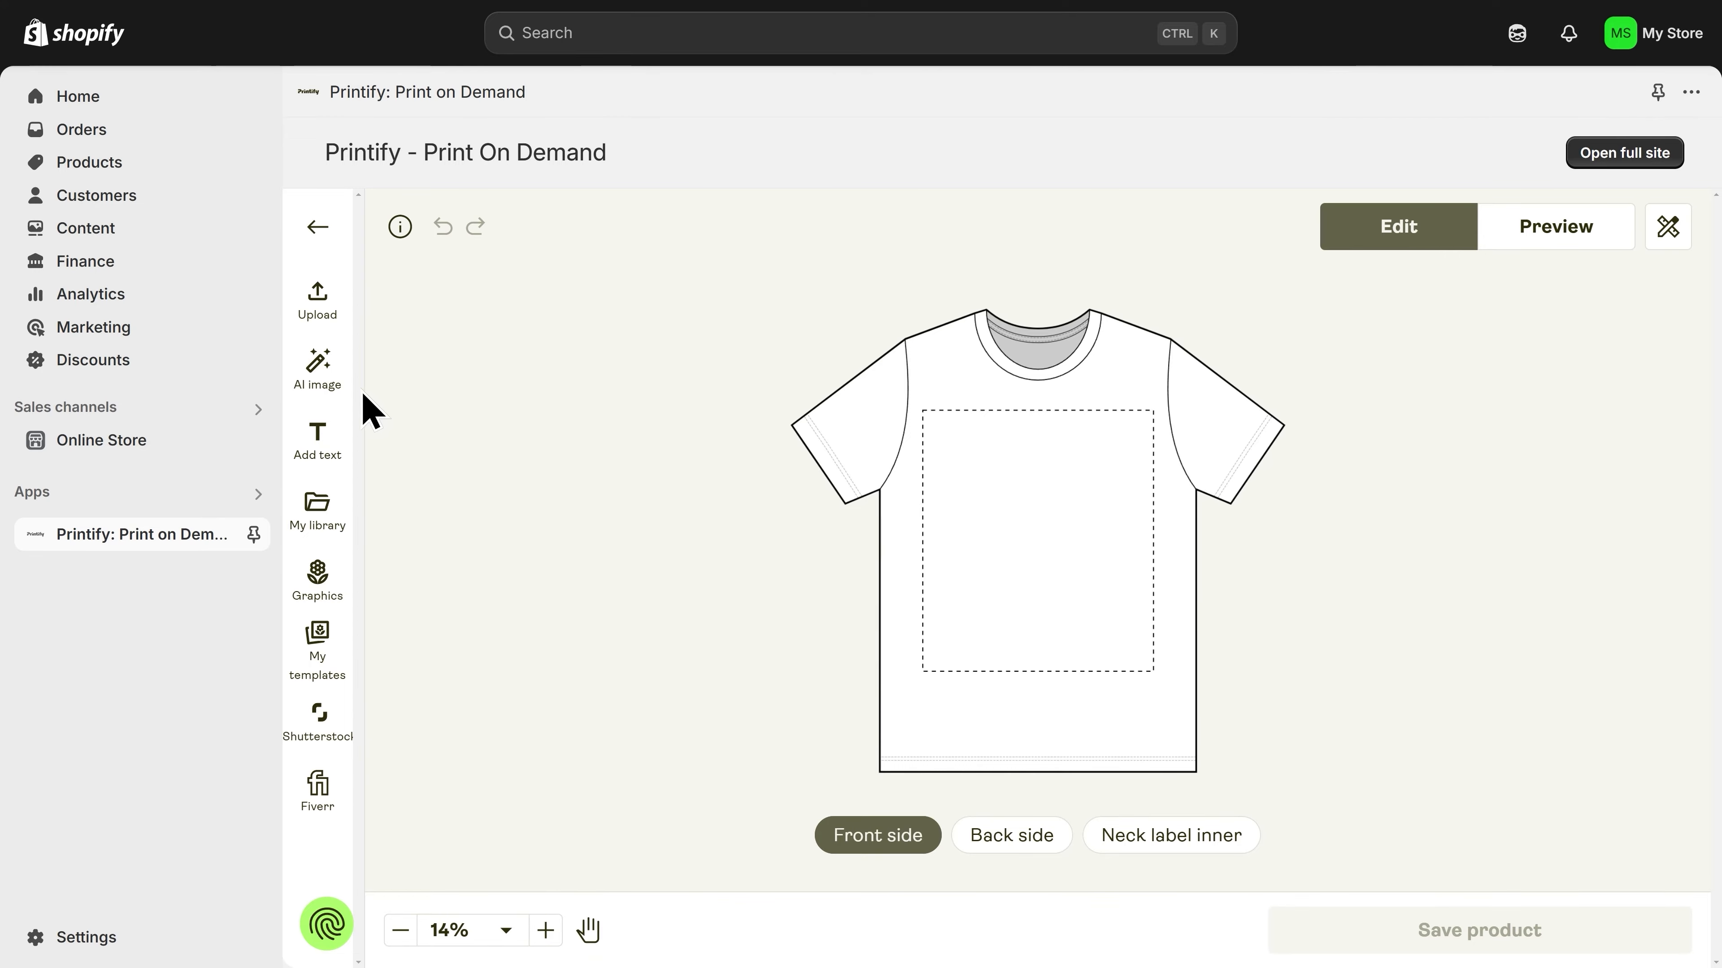
Step: Upload Golden Shirt 3.png from the device onto the front side of the shirt
{"action": "left_click", "coordinate": [322, 326]}
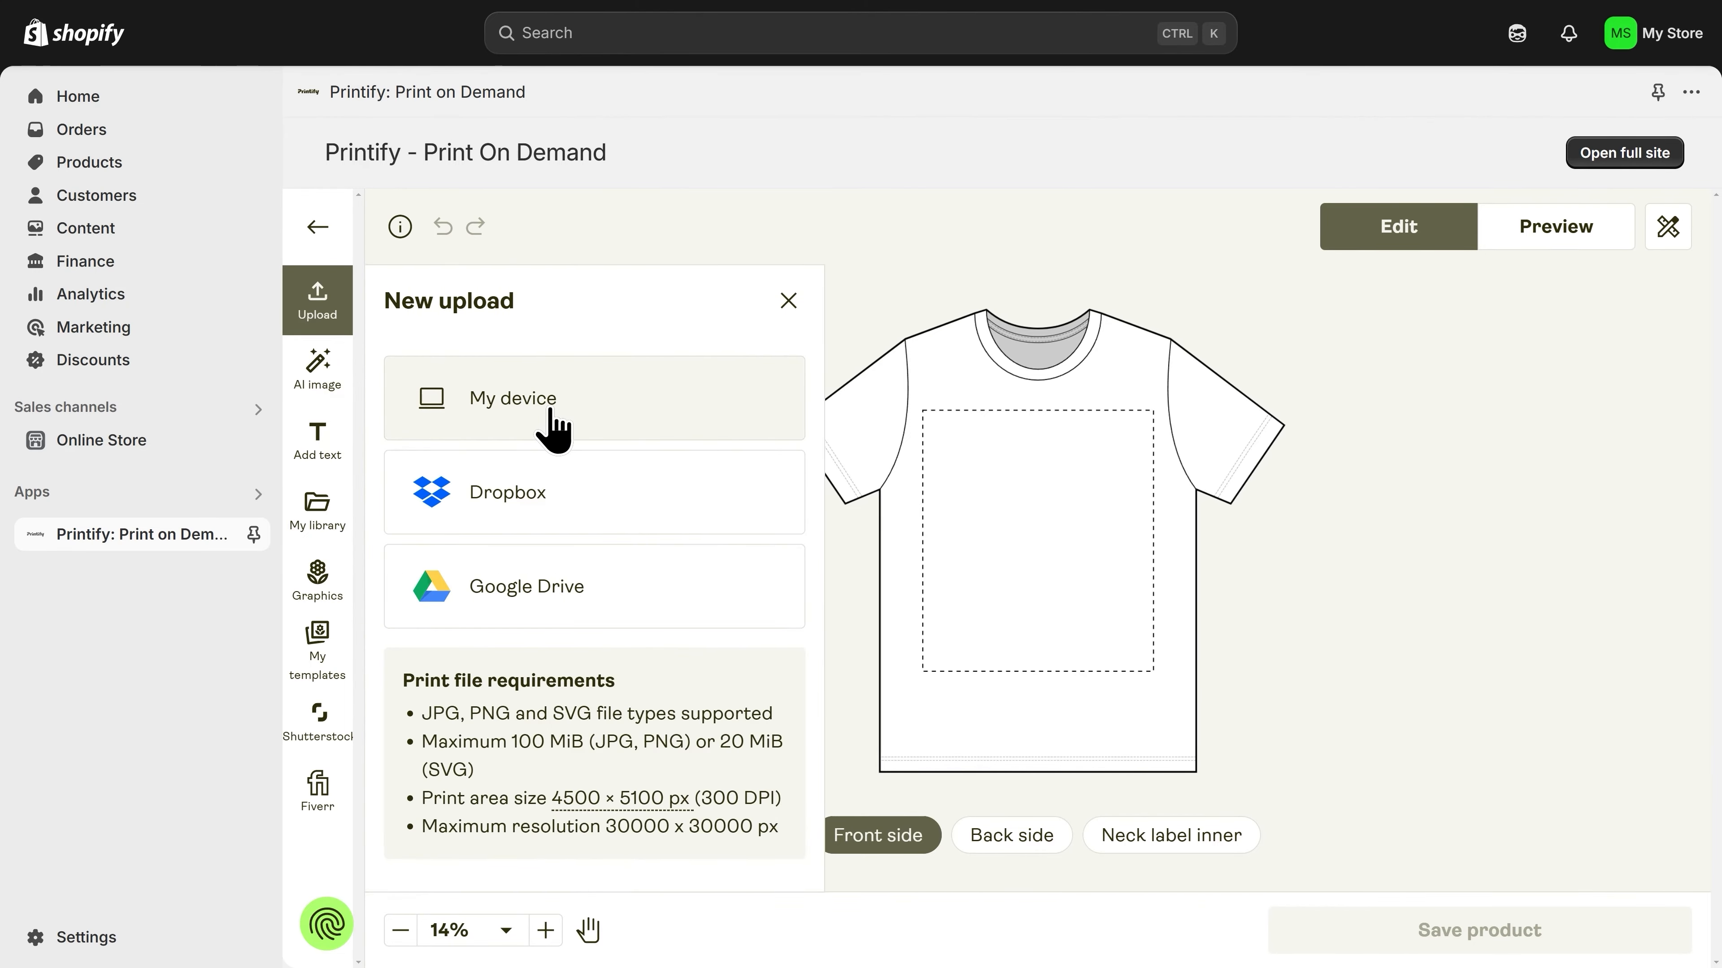
{"action": "left_click", "coordinate": [552, 427]}
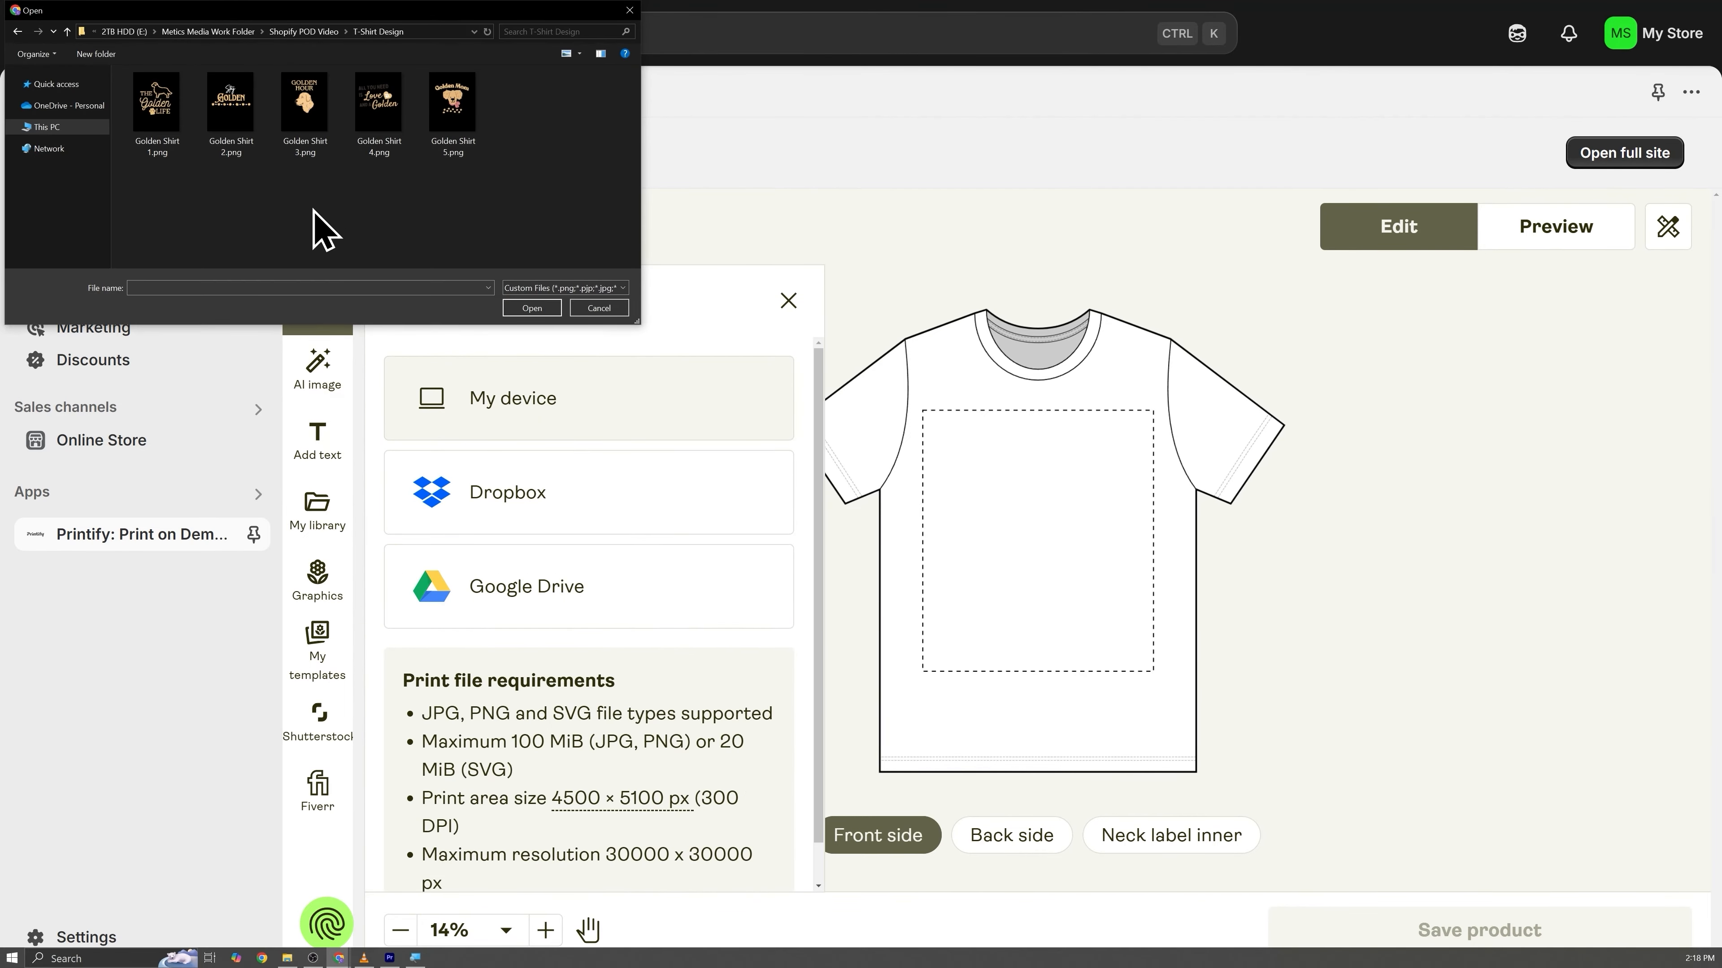
{"action": "double_click", "coordinate": [301, 118]}
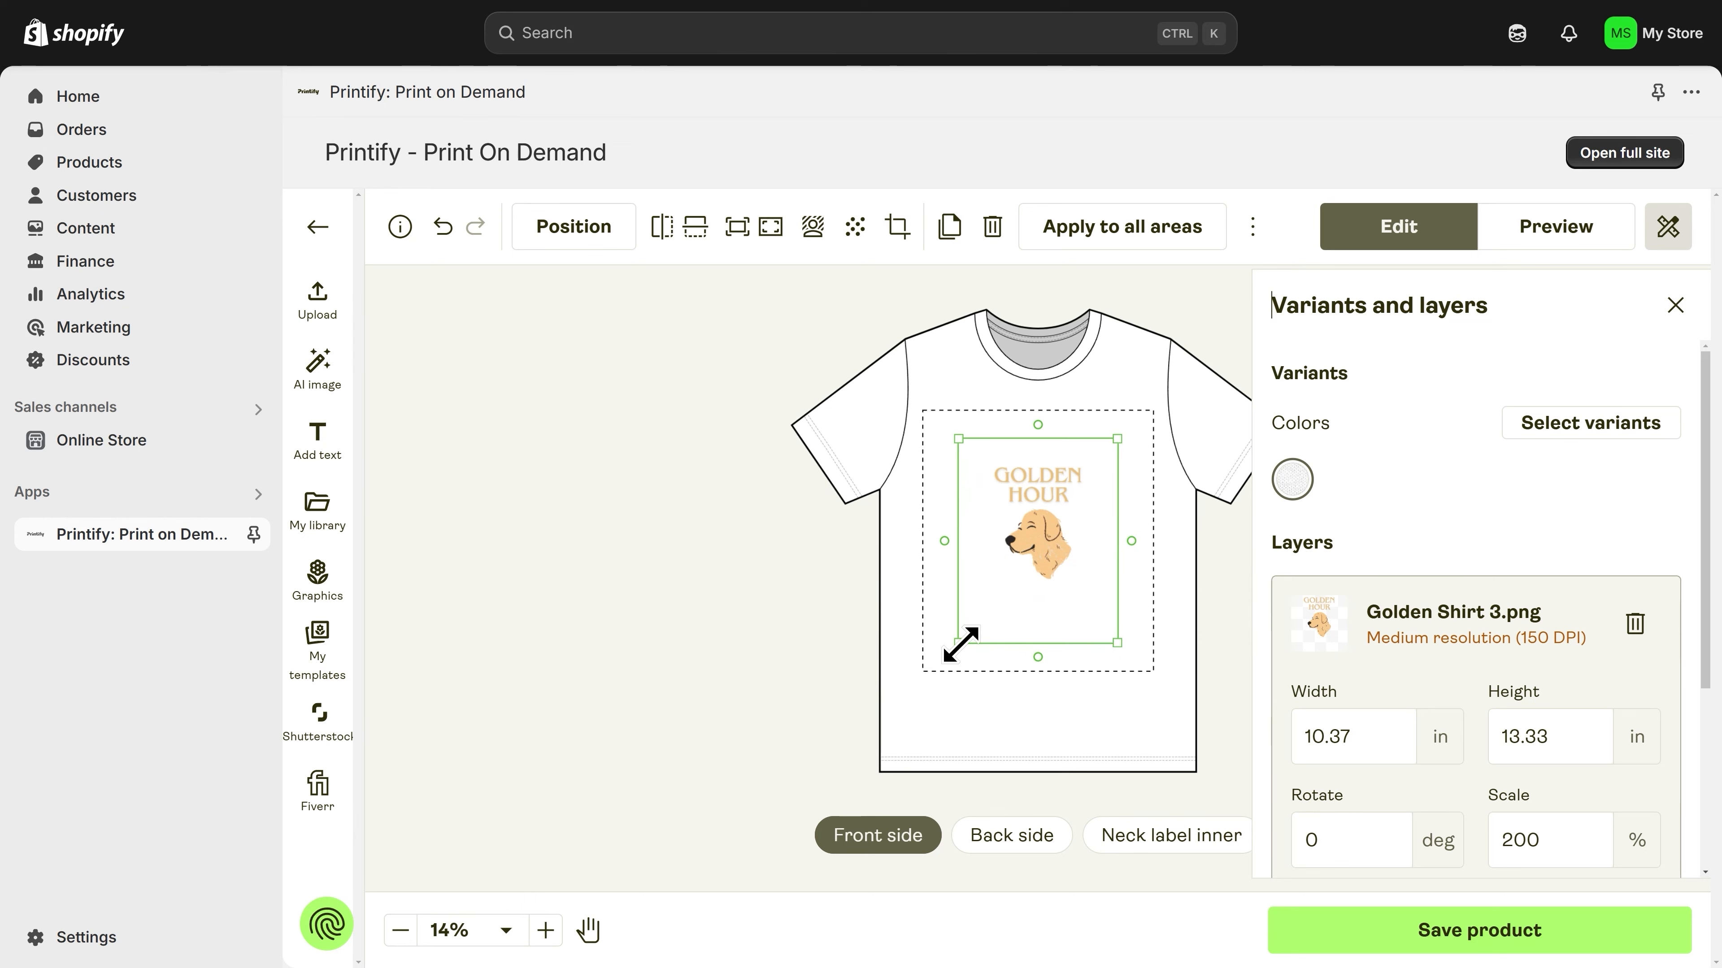
Step: Enlarge the Golden Hour design to about 12.69 × 16.31 in, center it horizontally and move it slightly above the print area's center
{"action": "left_click_drag", "start_coordinate": [960, 644], "coordinate": [907, 673]}
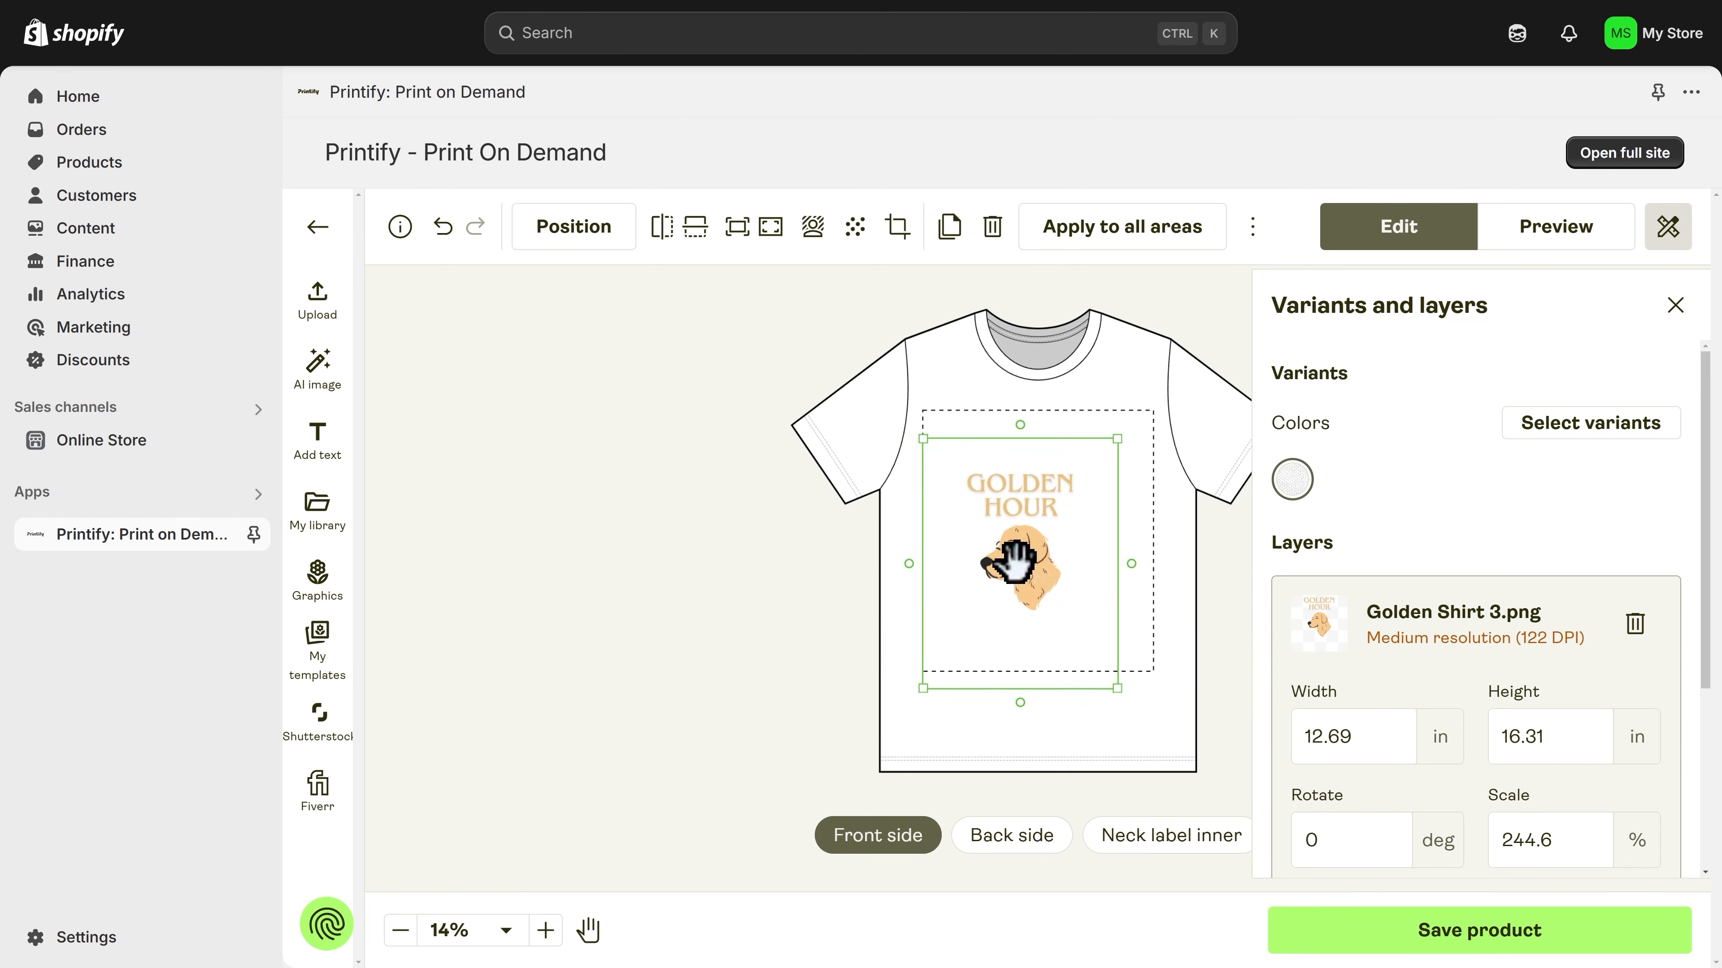
{"action": "left_click_drag", "start_coordinate": [1019, 565], "coordinate": [1037, 542]}
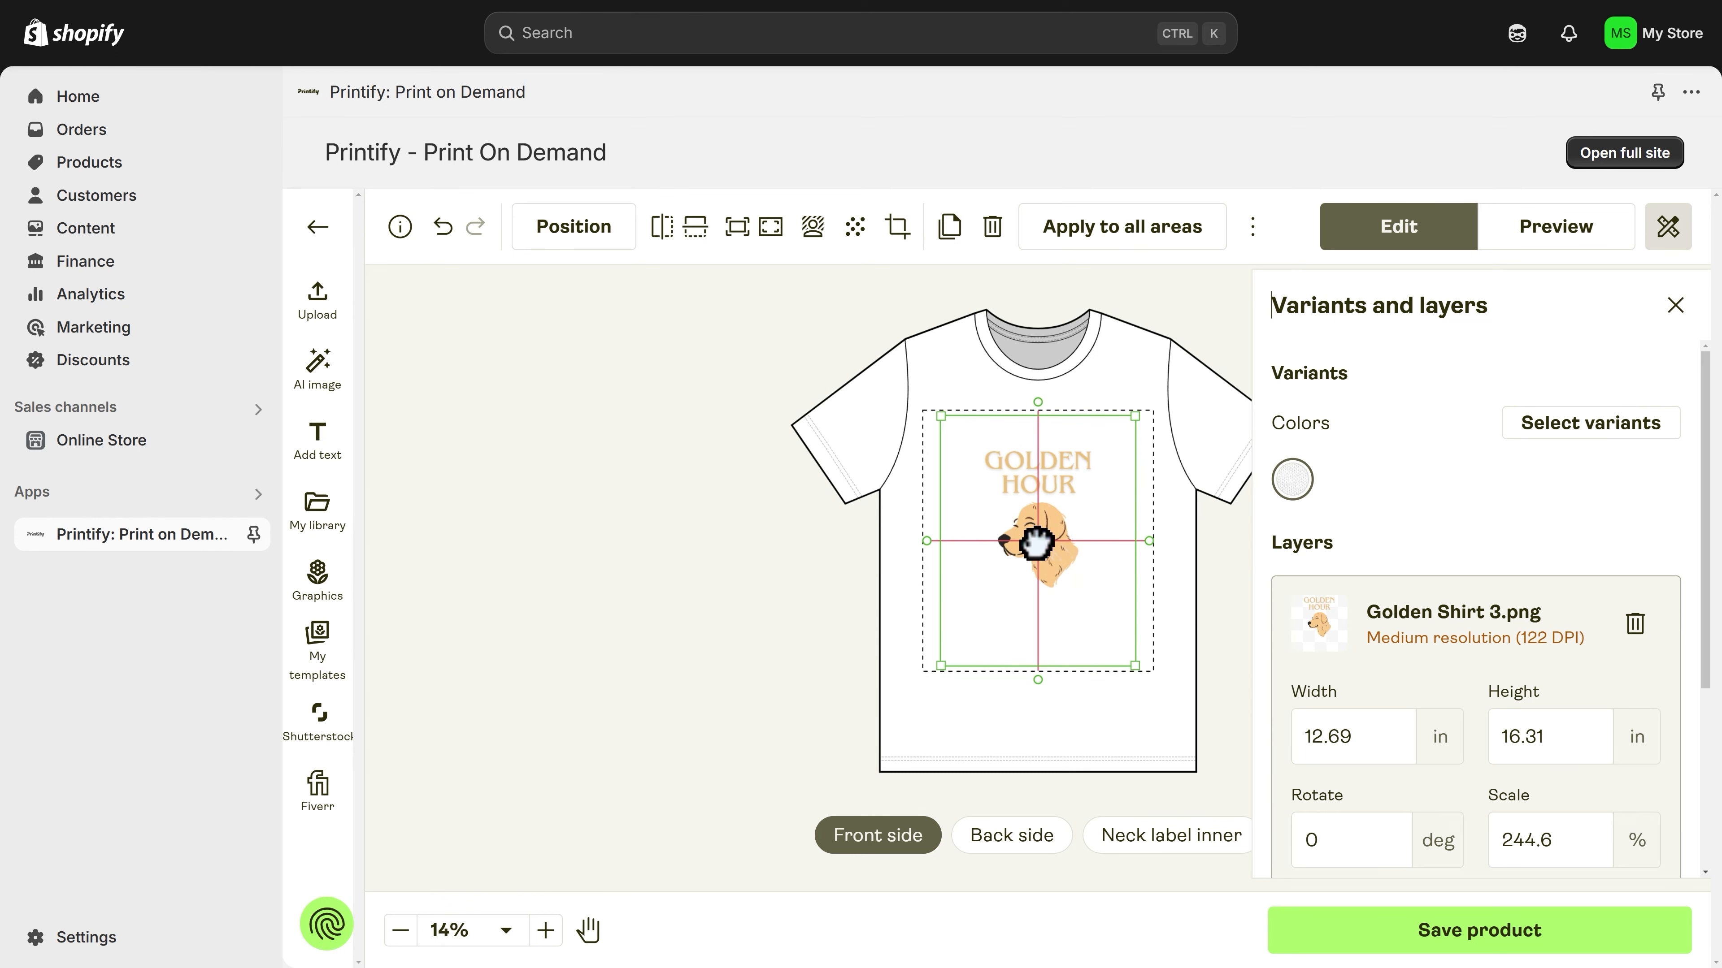
{"action": "left_click_drag", "start_coordinate": [1037, 542], "coordinate": [1037, 542]}
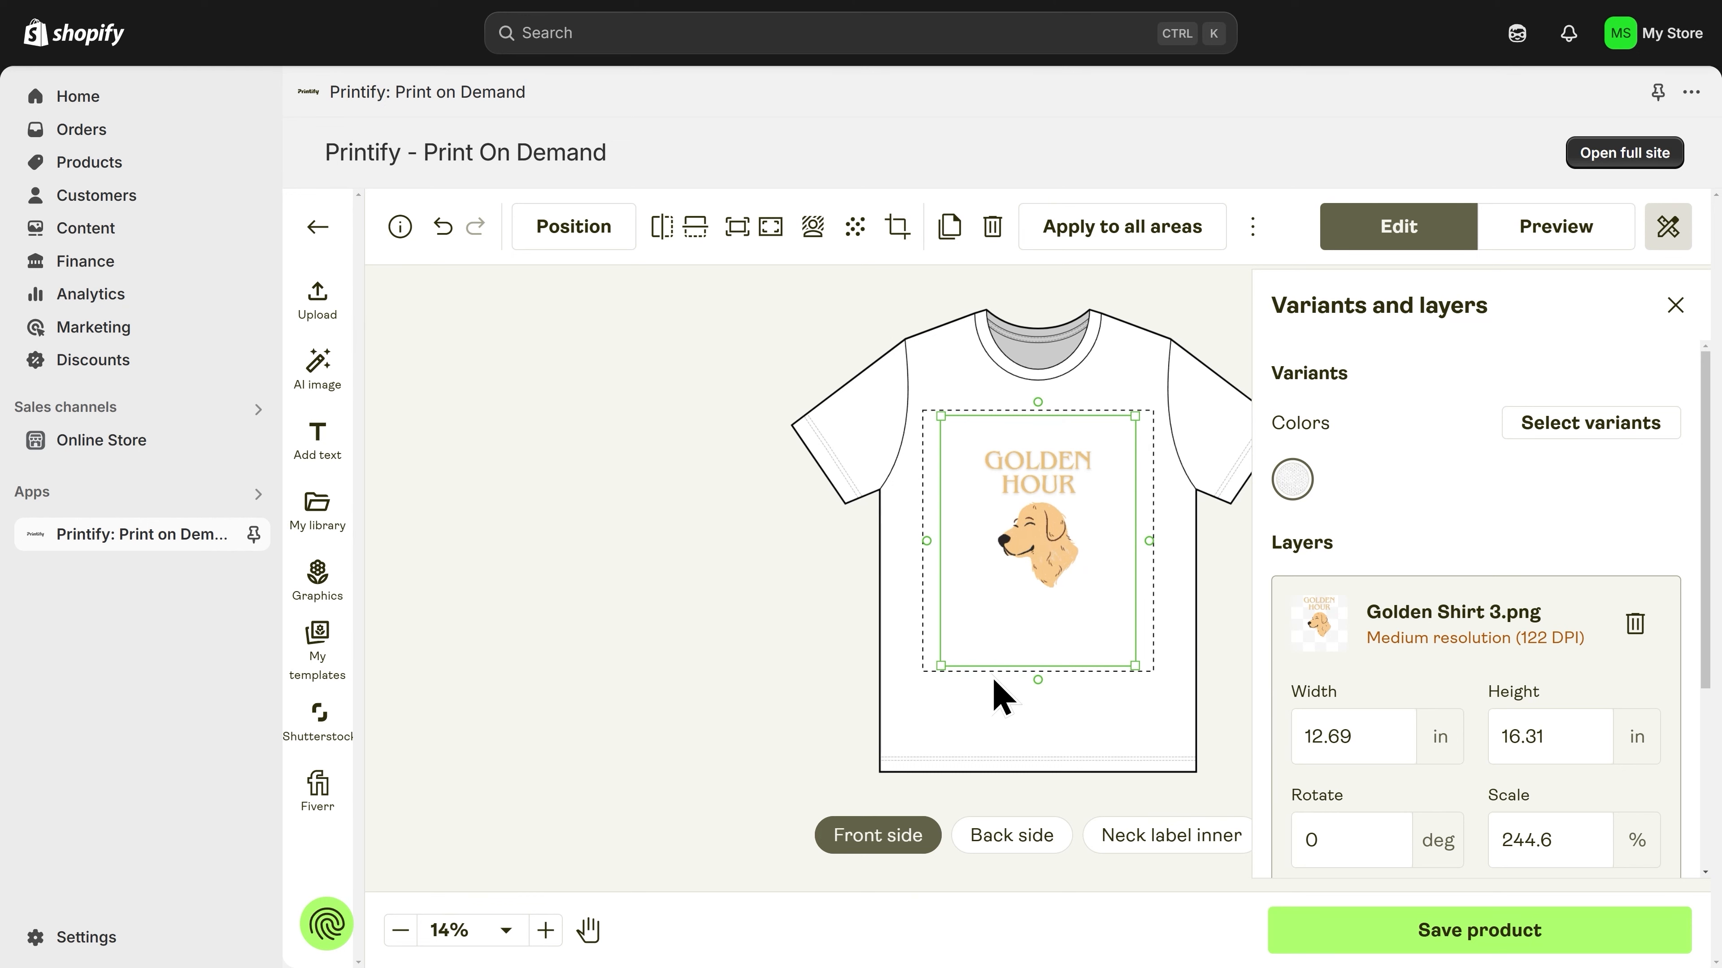
{"action": "mouse_move", "coordinate": [1037, 542]}
{"action": "left_mouse_down"}
{"action": "mouse_move", "coordinate": [1042, 463]}
{"action": "mouse_move", "coordinate": [1040, 526]}
{"action": "left_mouse_up"}
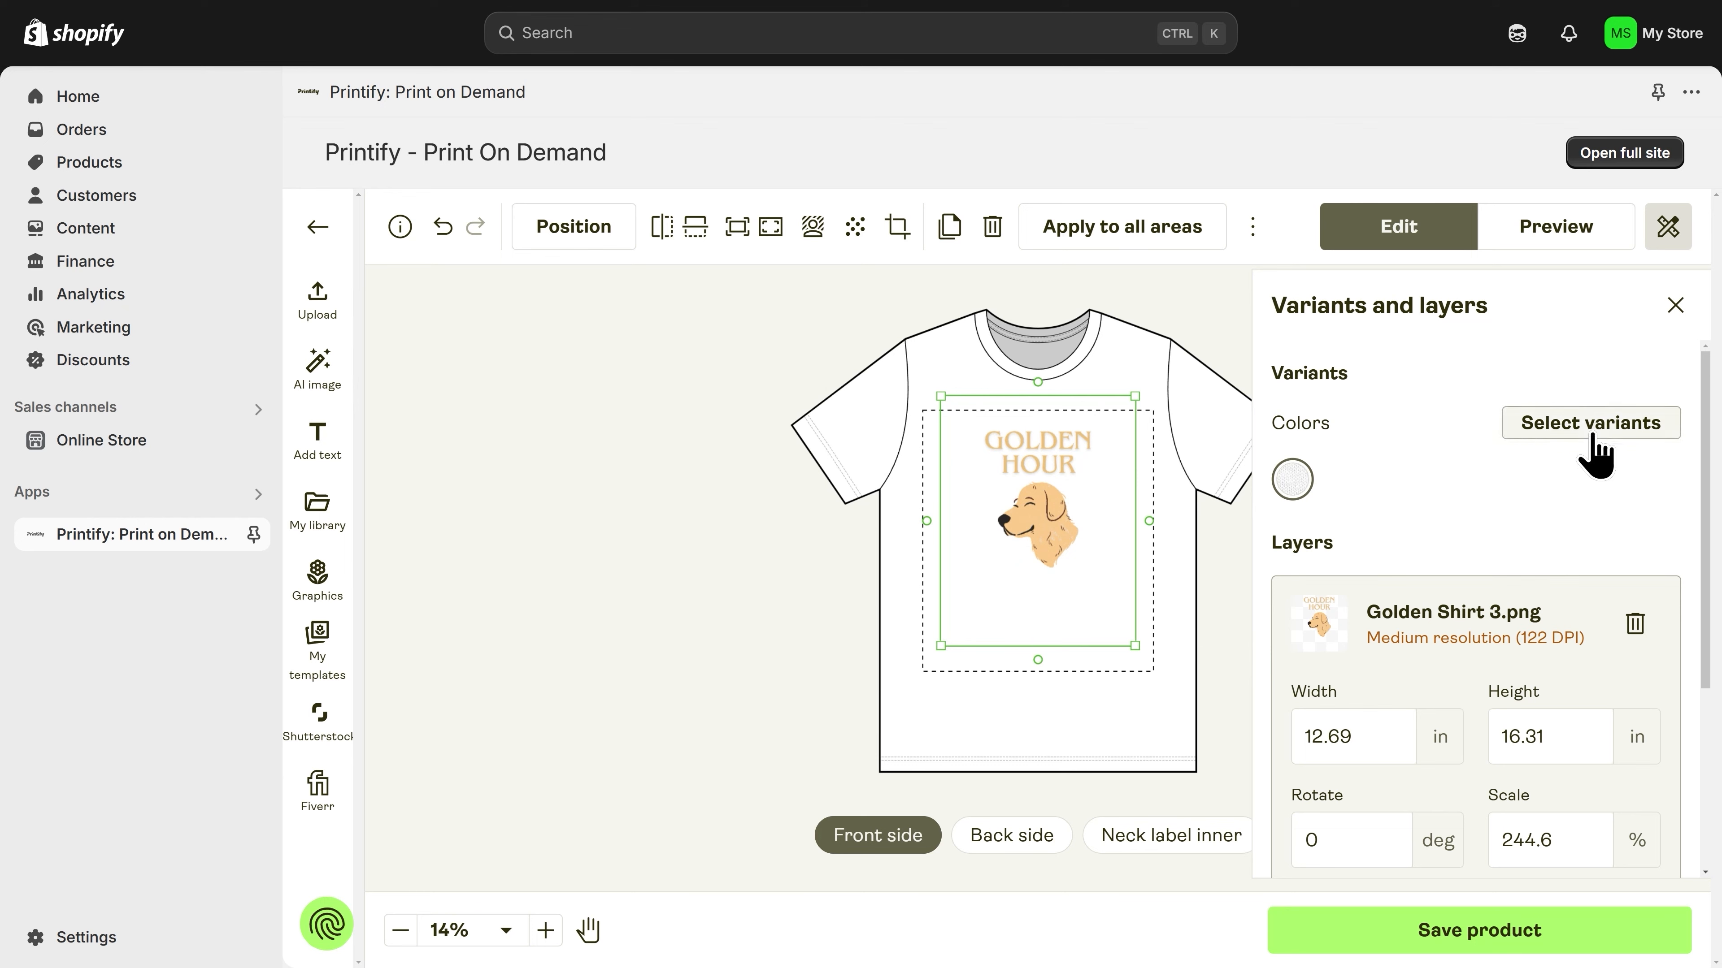
Step: Add Deep Heather, Black Heather and Heather Navy to the shirt's color variants
{"action": "left_click", "coordinate": [1593, 435]}
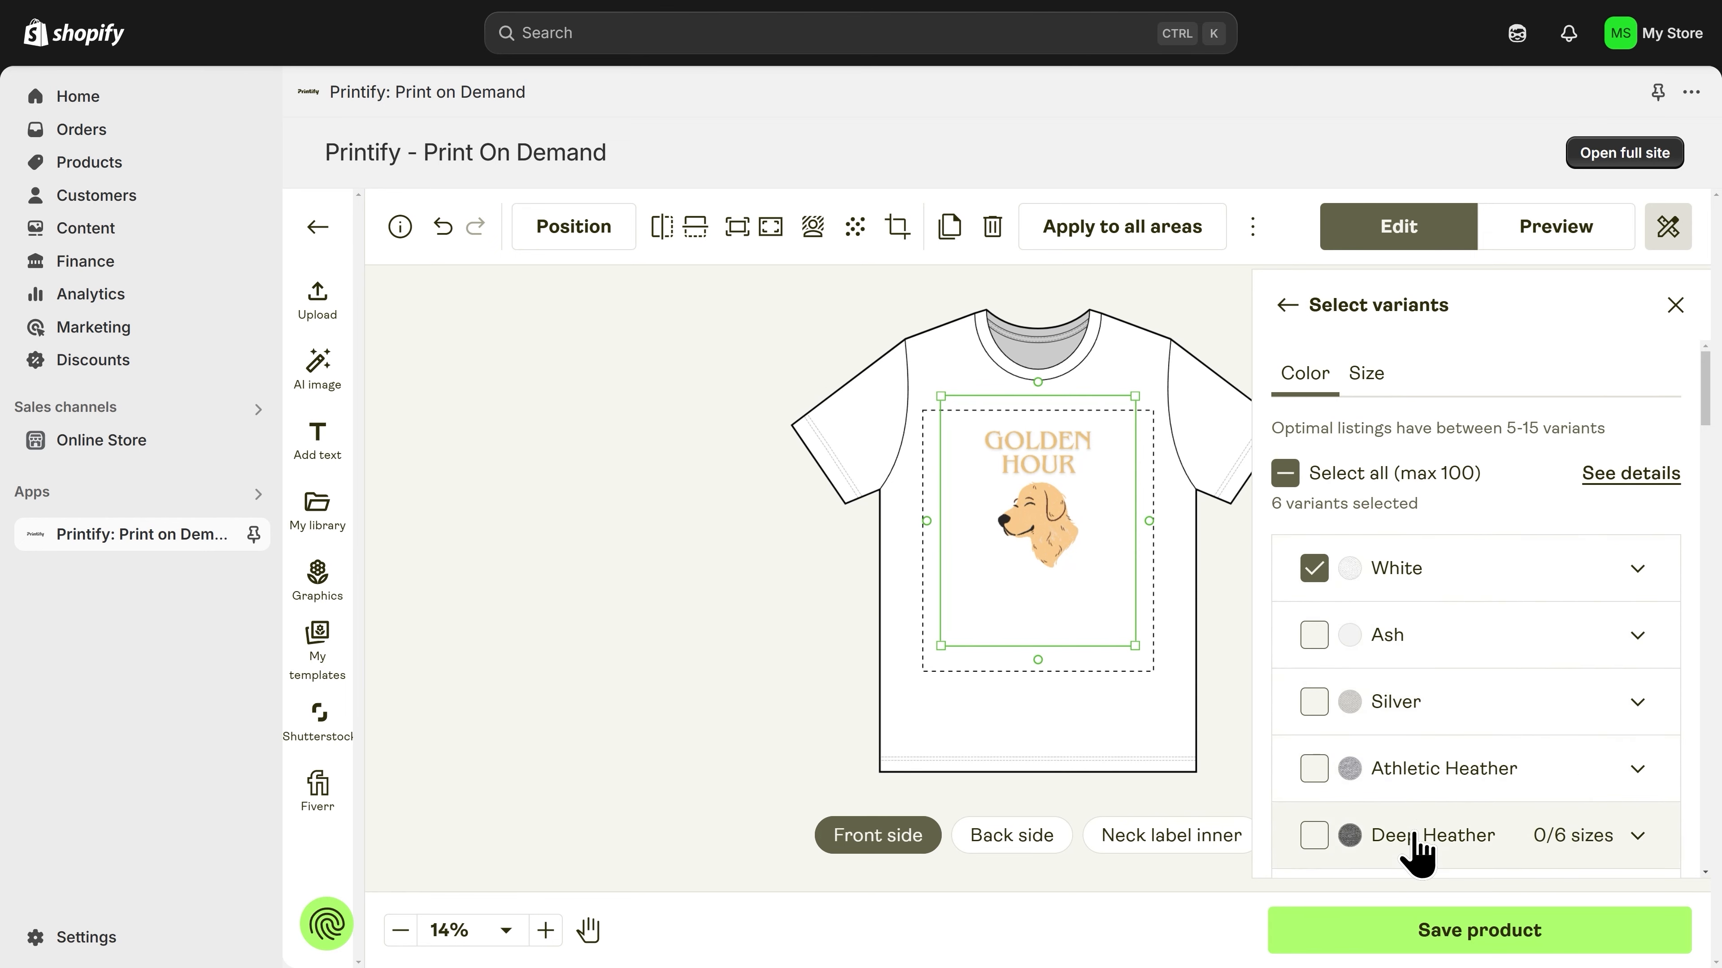
{"action": "scroll", "coordinate": [1417, 851], "scroll_direction": "down", "scroll_amount": 3}
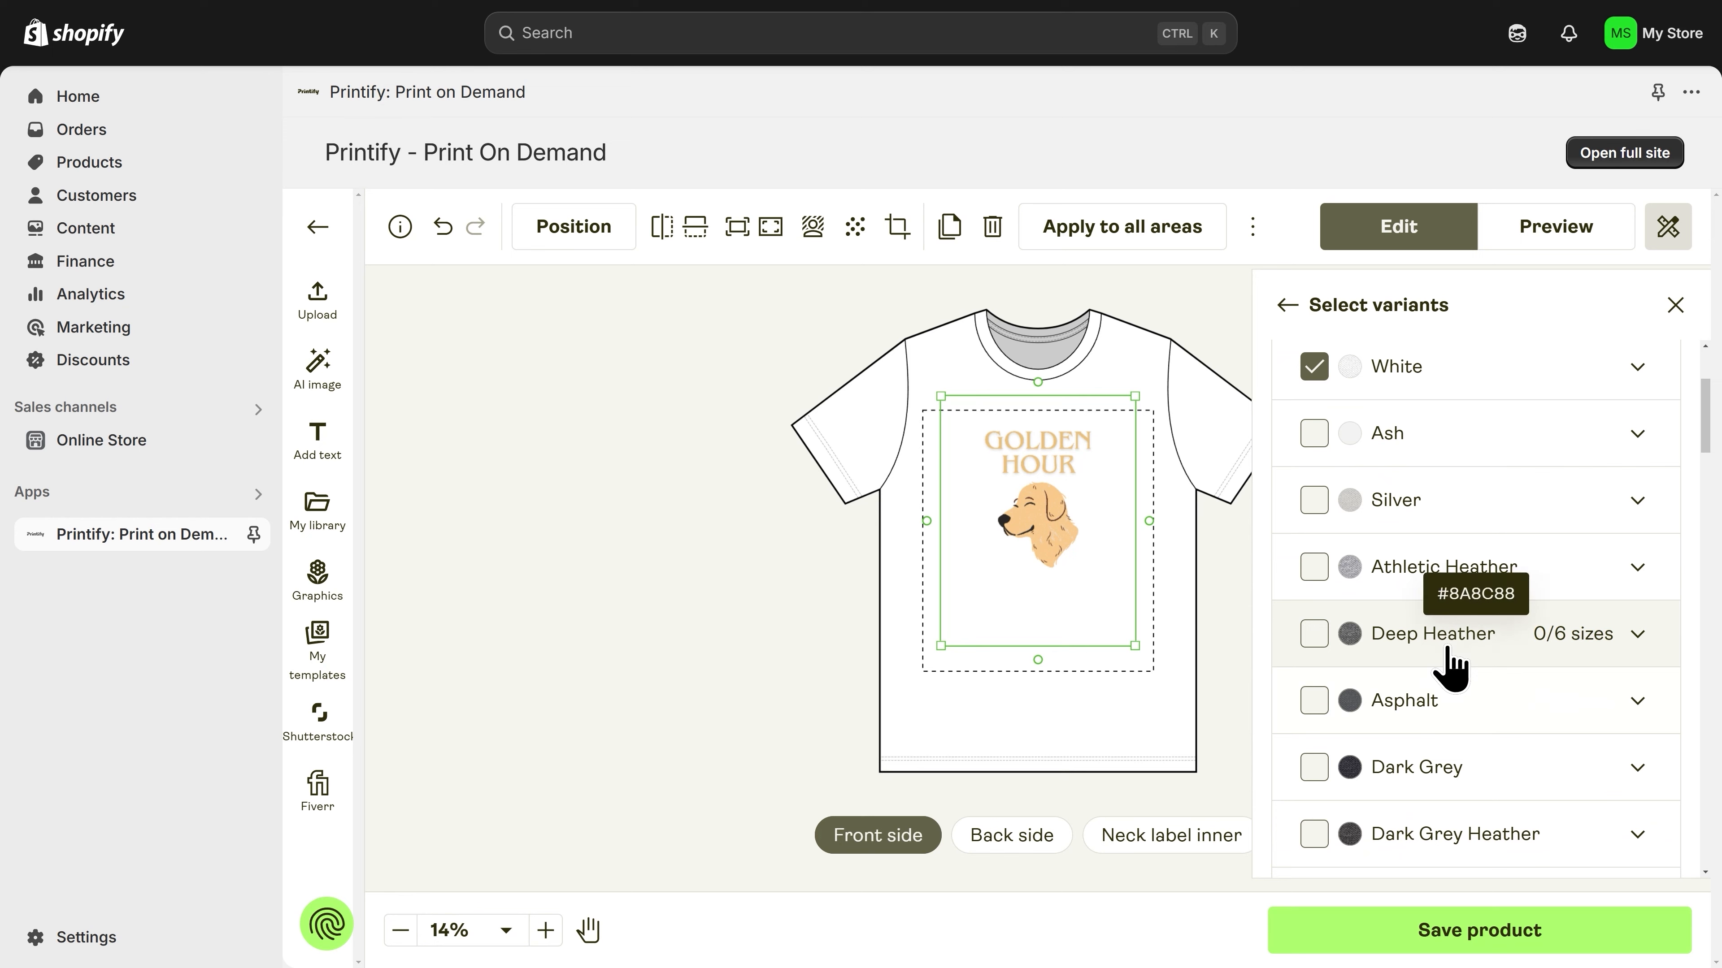
{"action": "left_click", "coordinate": [1315, 637]}
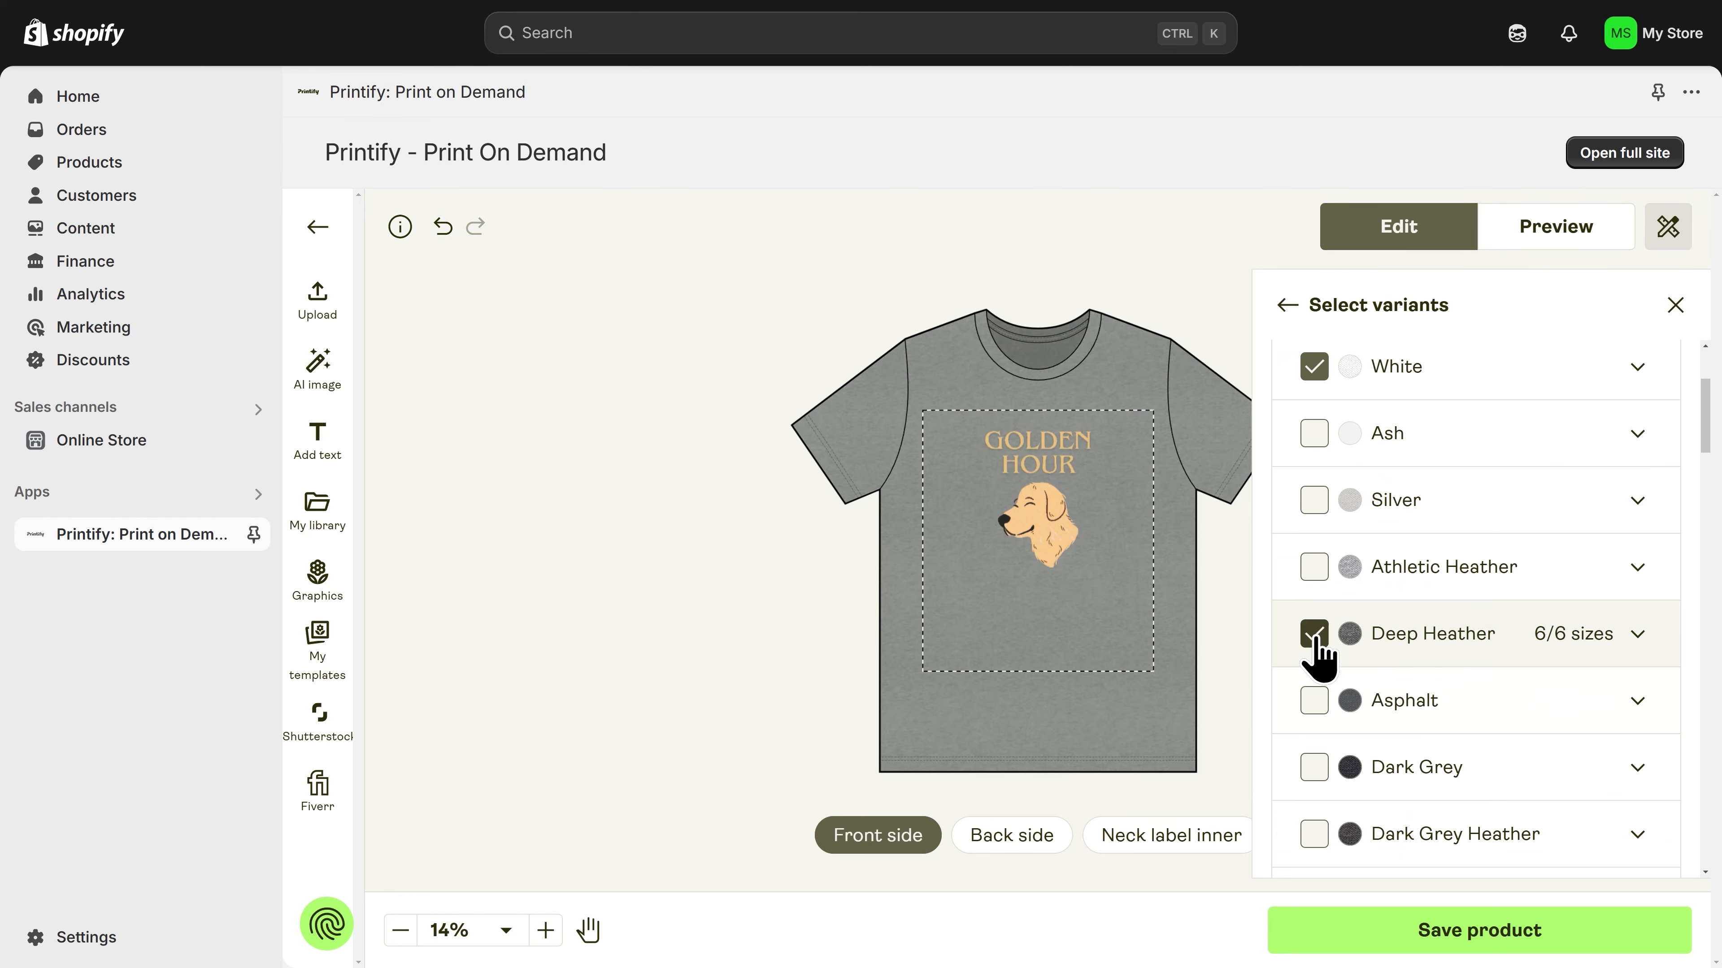
{"action": "scroll", "coordinate": [1315, 648], "scroll_direction": "down", "scroll_amount": 5}
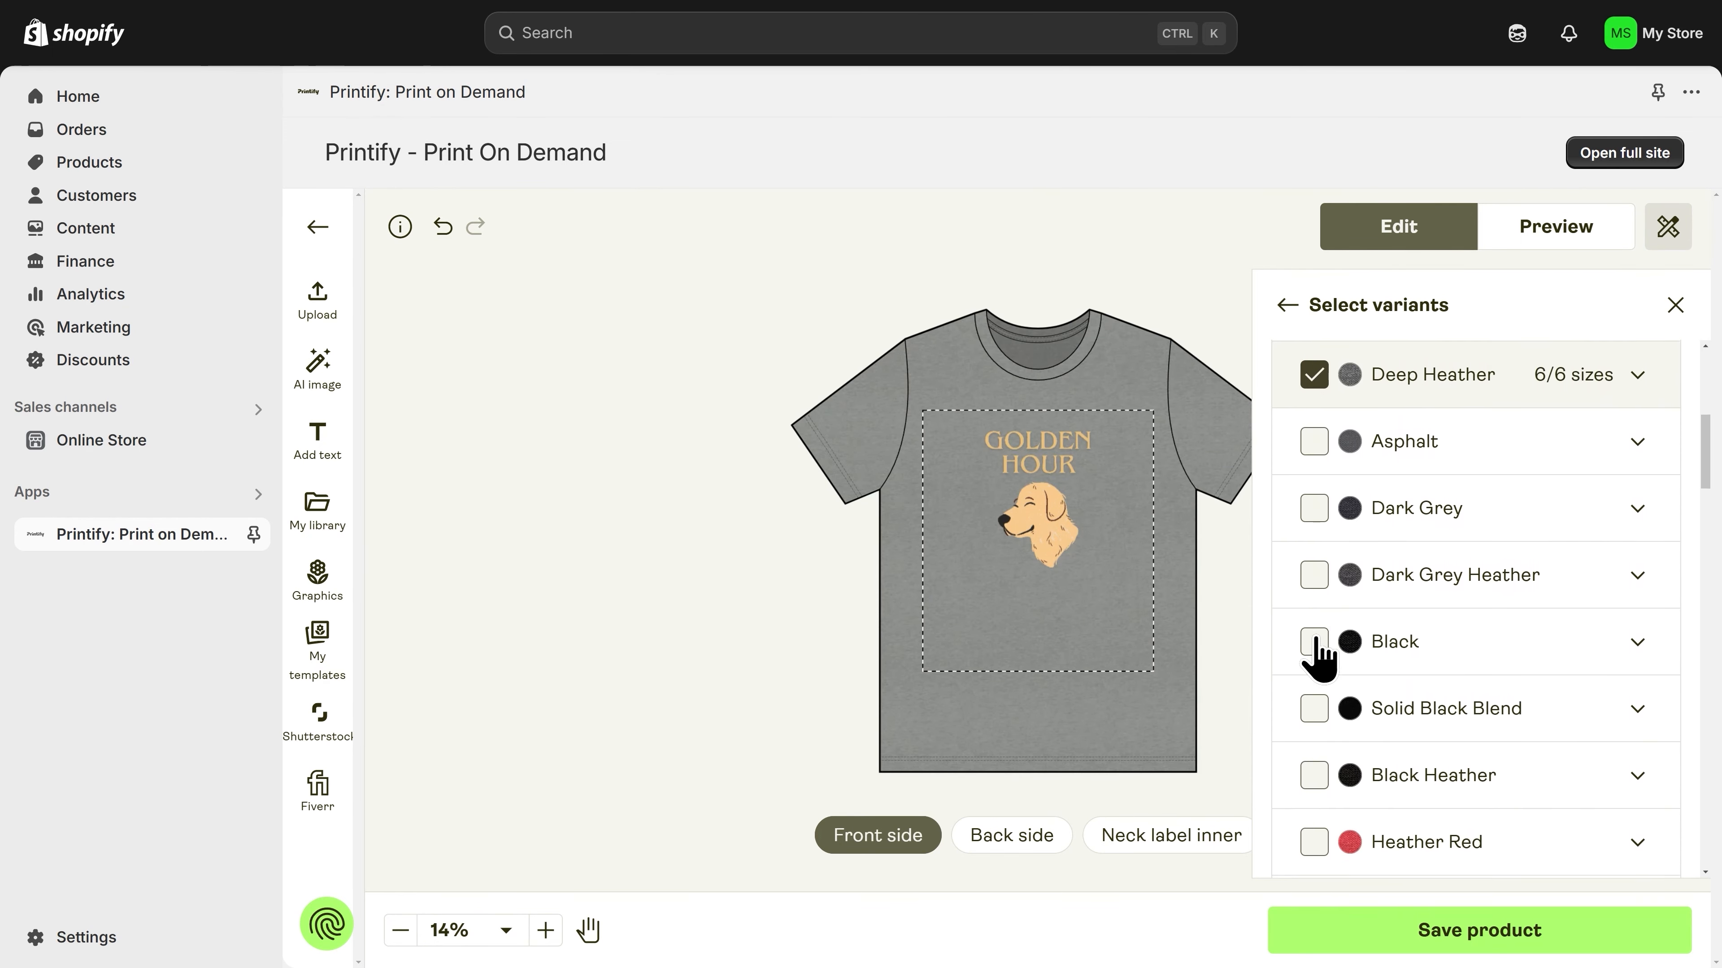
{"action": "left_click", "coordinate": [1313, 698]}
{"action": "scroll", "coordinate": [1308, 681], "scroll_direction": "down", "scroll_amount": 15}
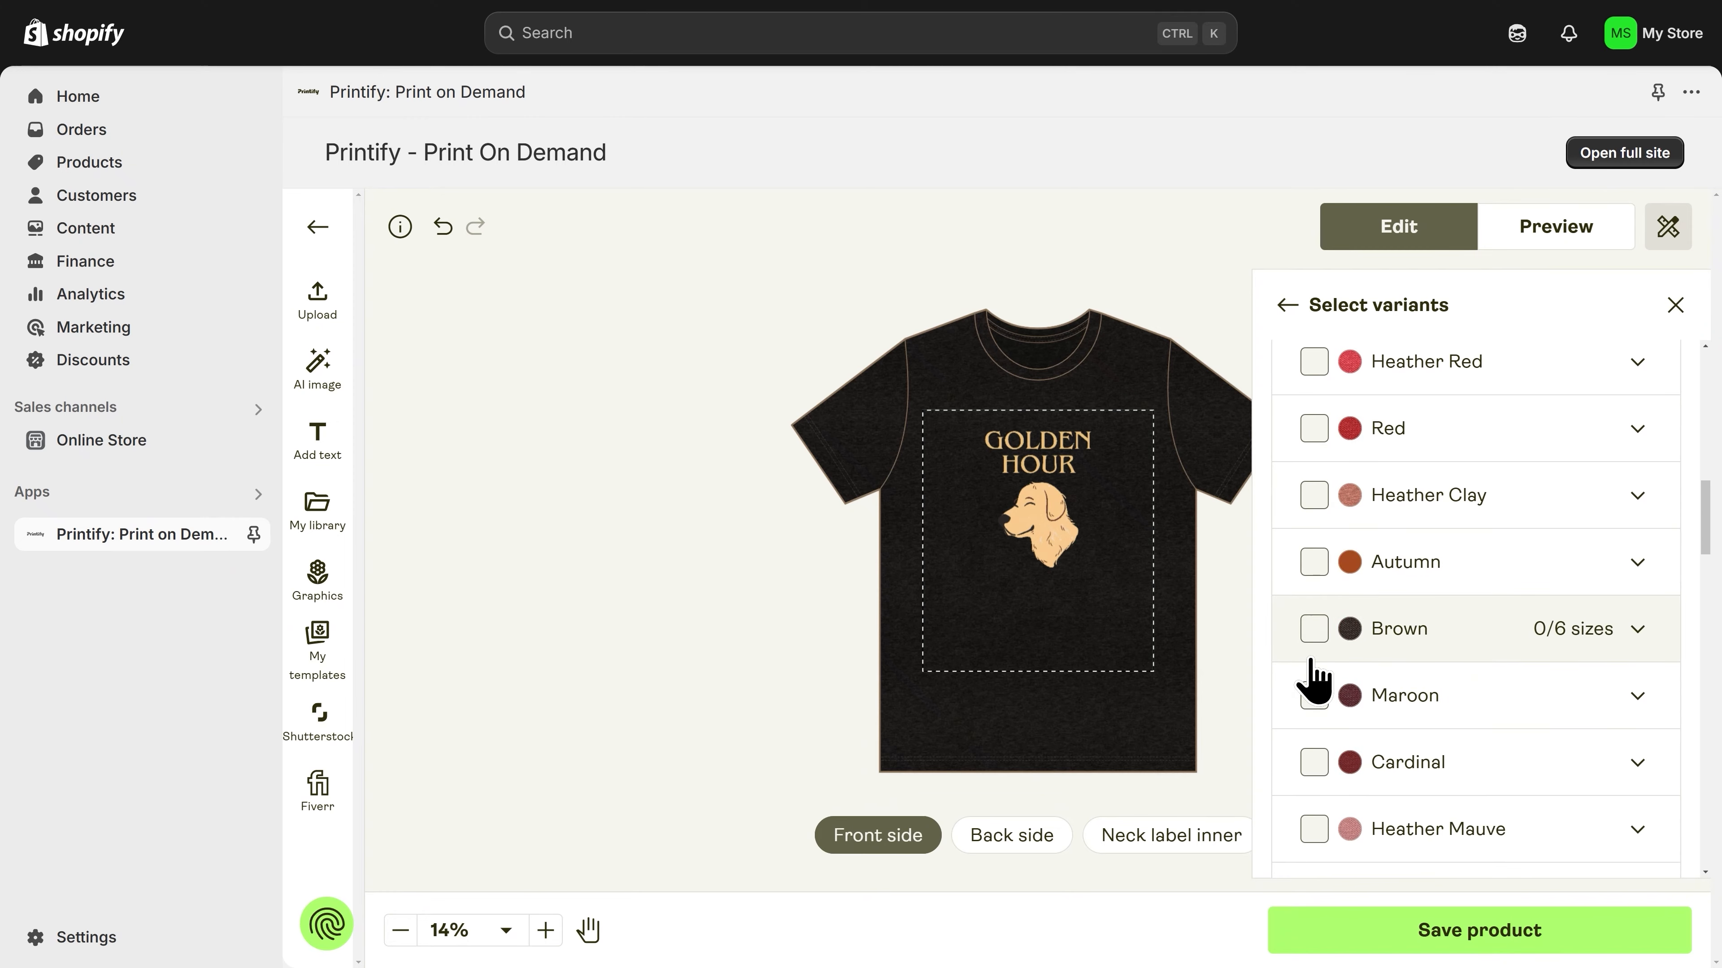
{"action": "scroll", "coordinate": [1315, 675], "scroll_direction": "down", "scroll_amount": 13}
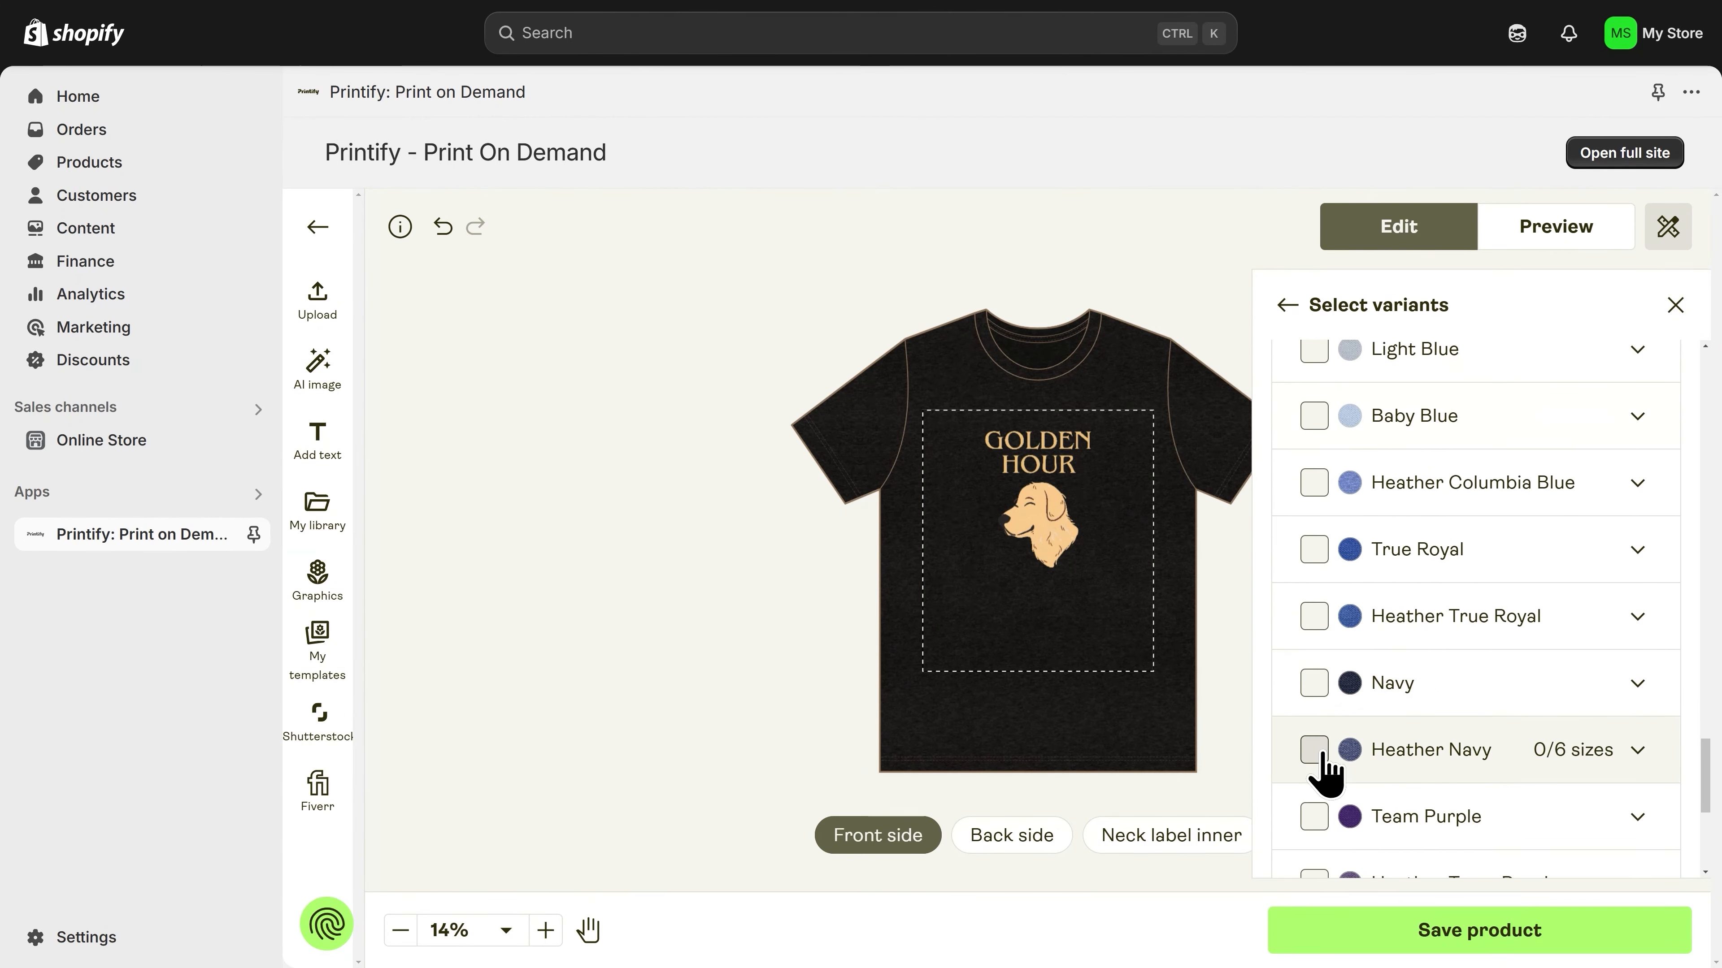
{"action": "left_click", "coordinate": [1315, 751]}
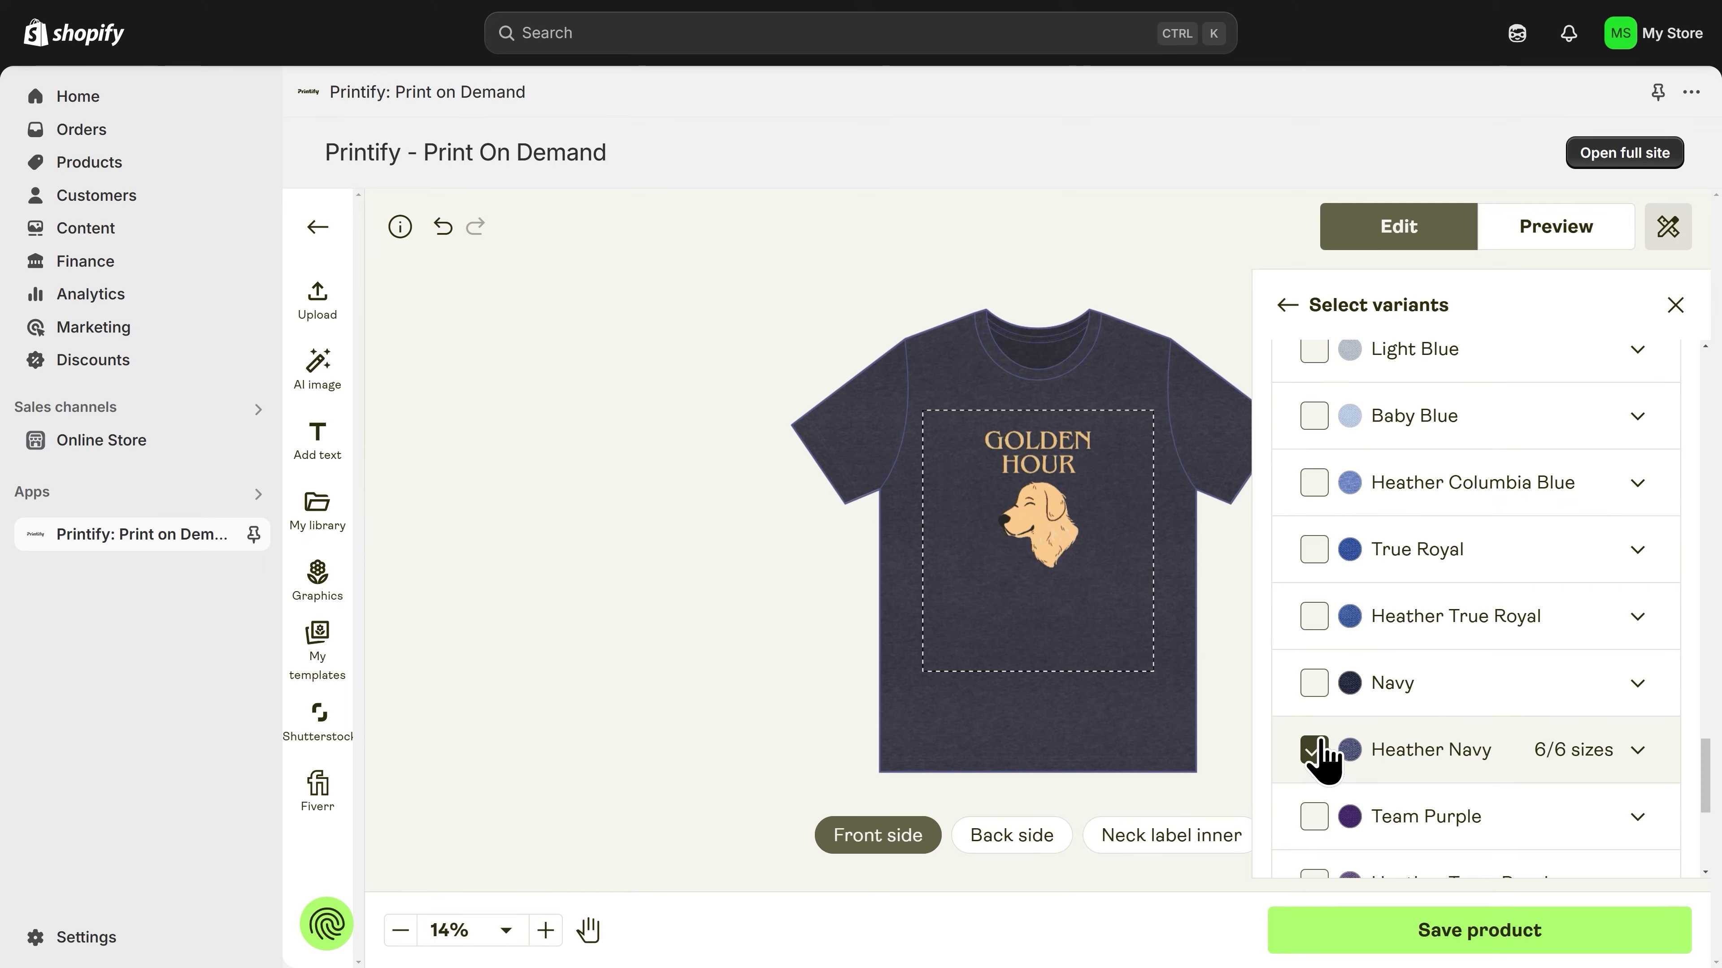
Step: Remove White from the selected color variants
{"action": "scroll", "coordinate": [1319, 770], "scroll_direction": "up", "scroll_amount": 13}
{"action": "scroll", "coordinate": [1321, 759], "scroll_direction": "up", "scroll_amount": 18}
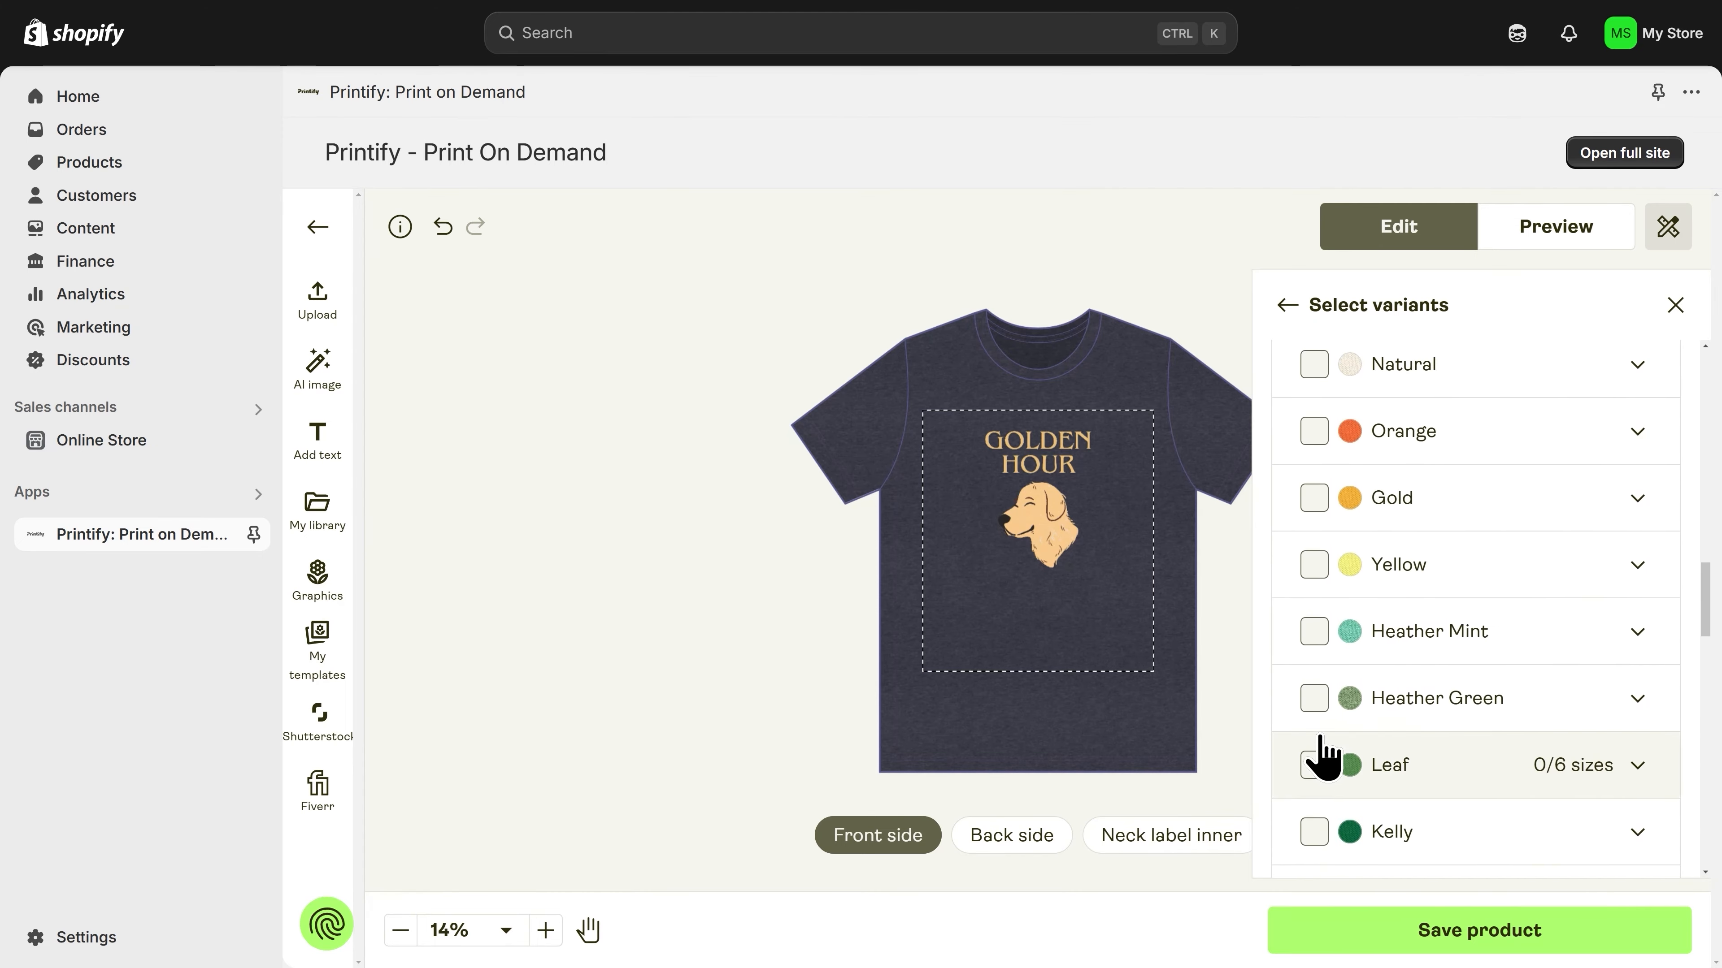
{"action": "scroll", "coordinate": [1322, 746], "scroll_direction": "up", "scroll_amount": 4}
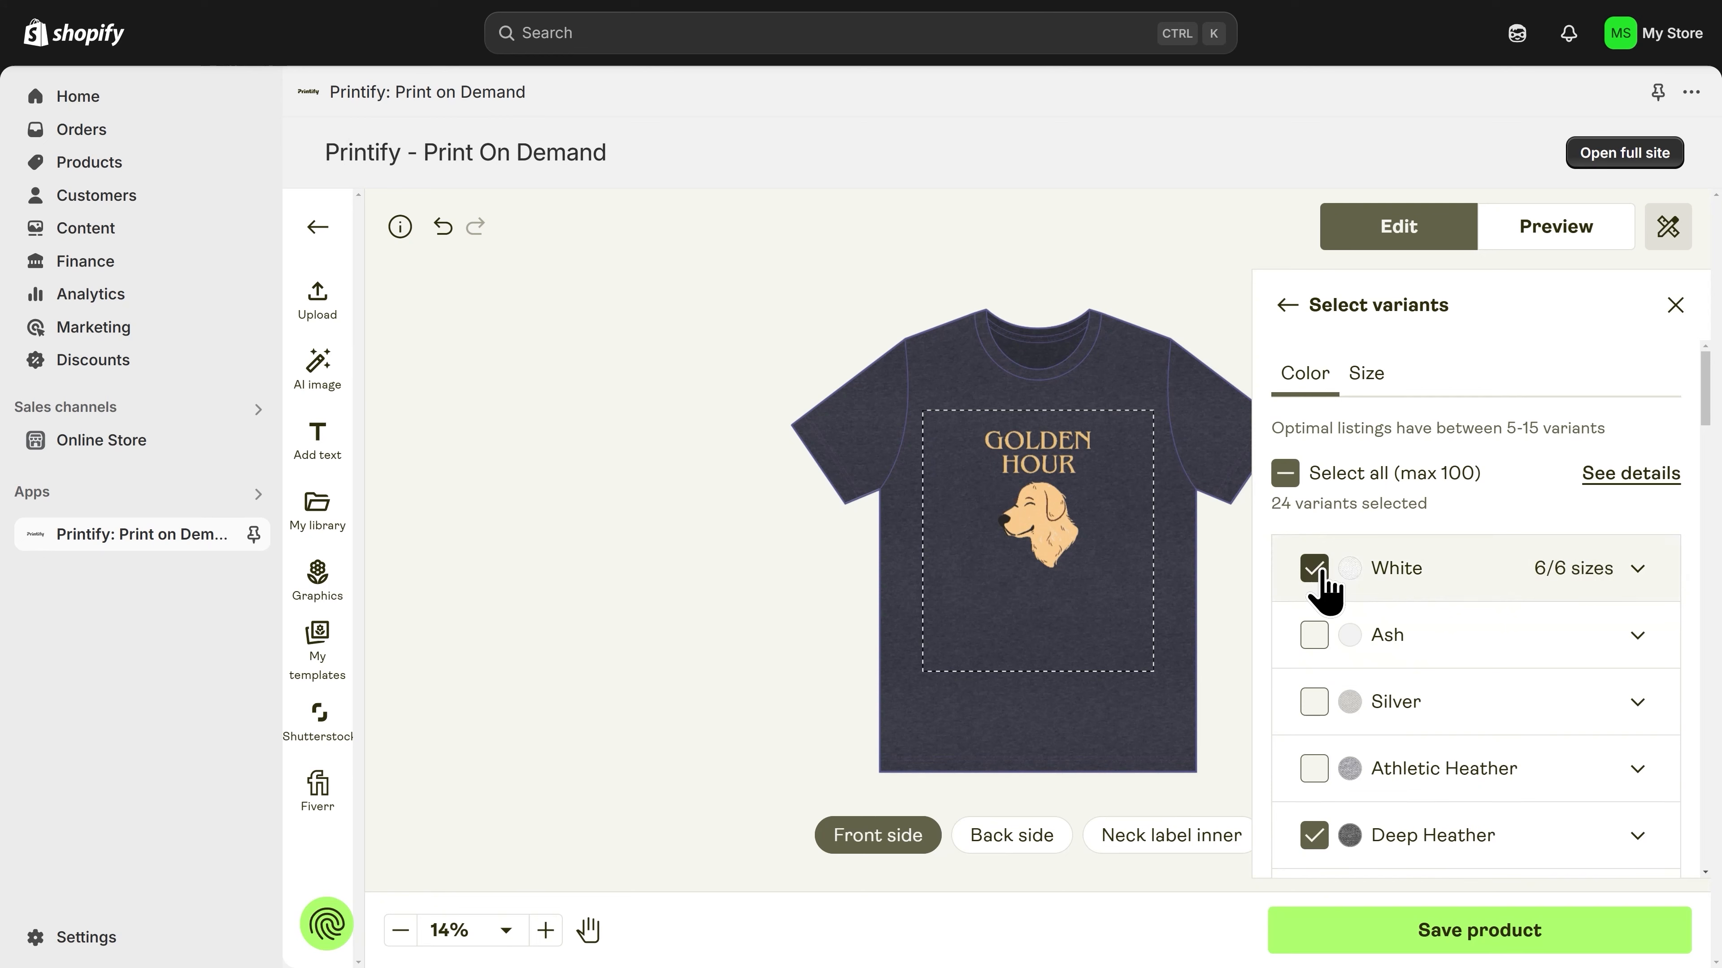
{"action": "left_click", "coordinate": [1315, 570]}
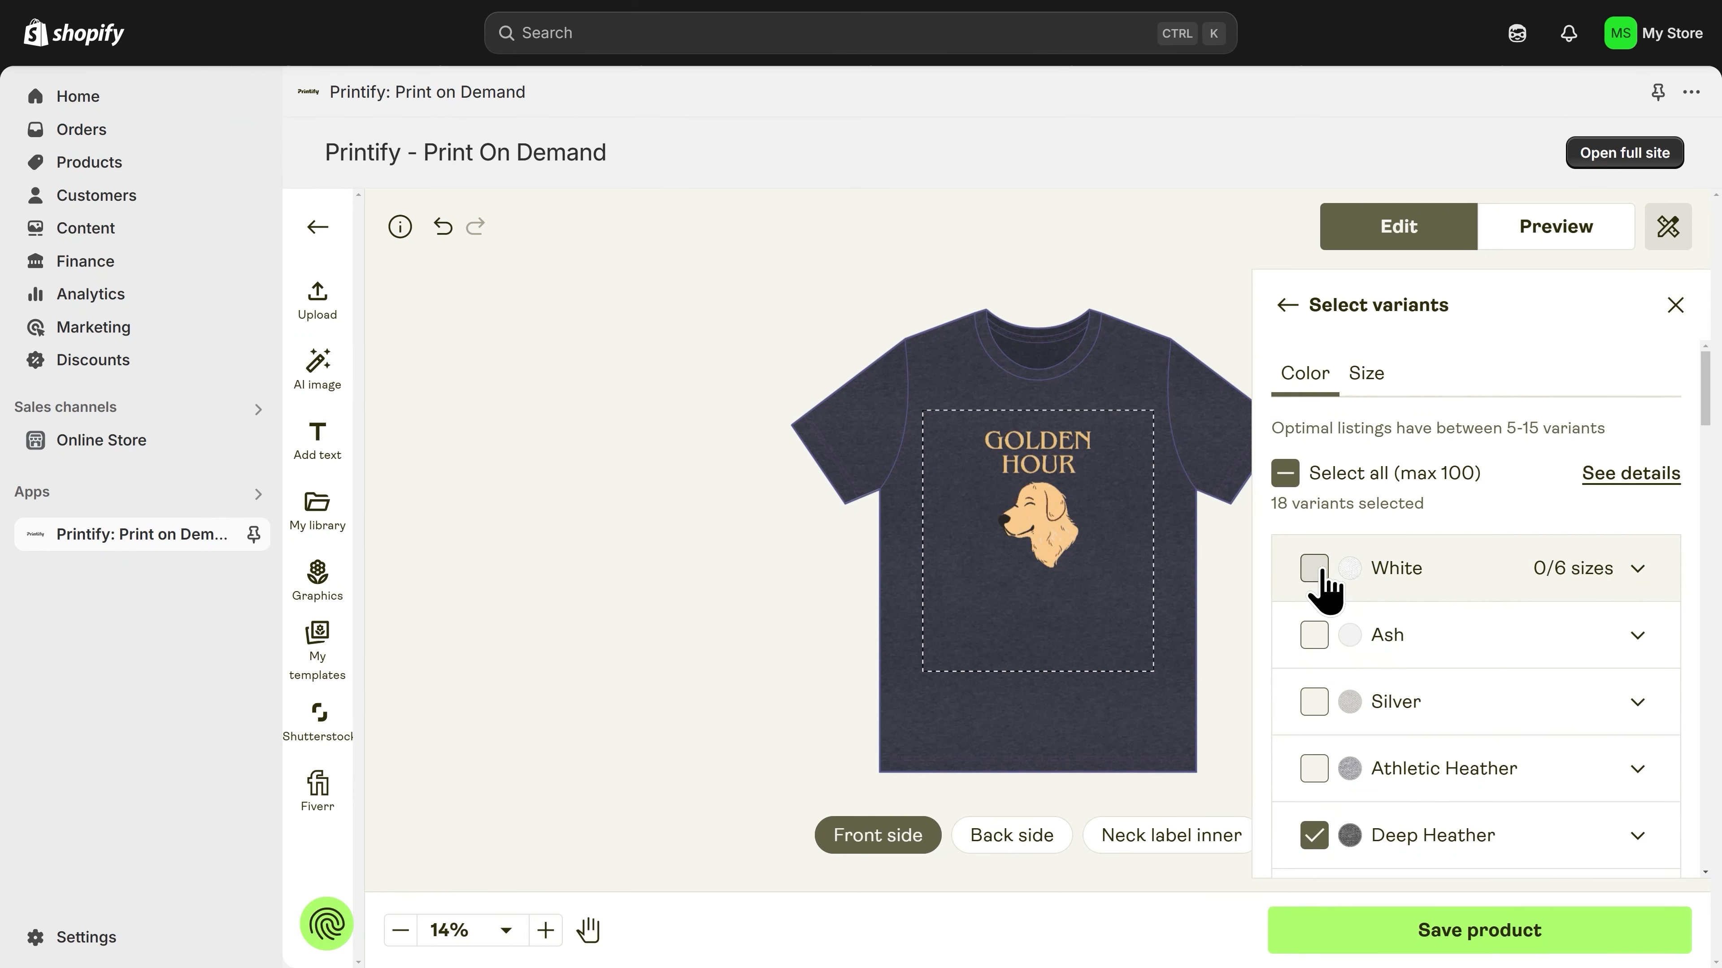
Step: Review the shirt sizes included in the selected variants, from S to 3XL
{"action": "left_click", "coordinate": [1369, 388]}
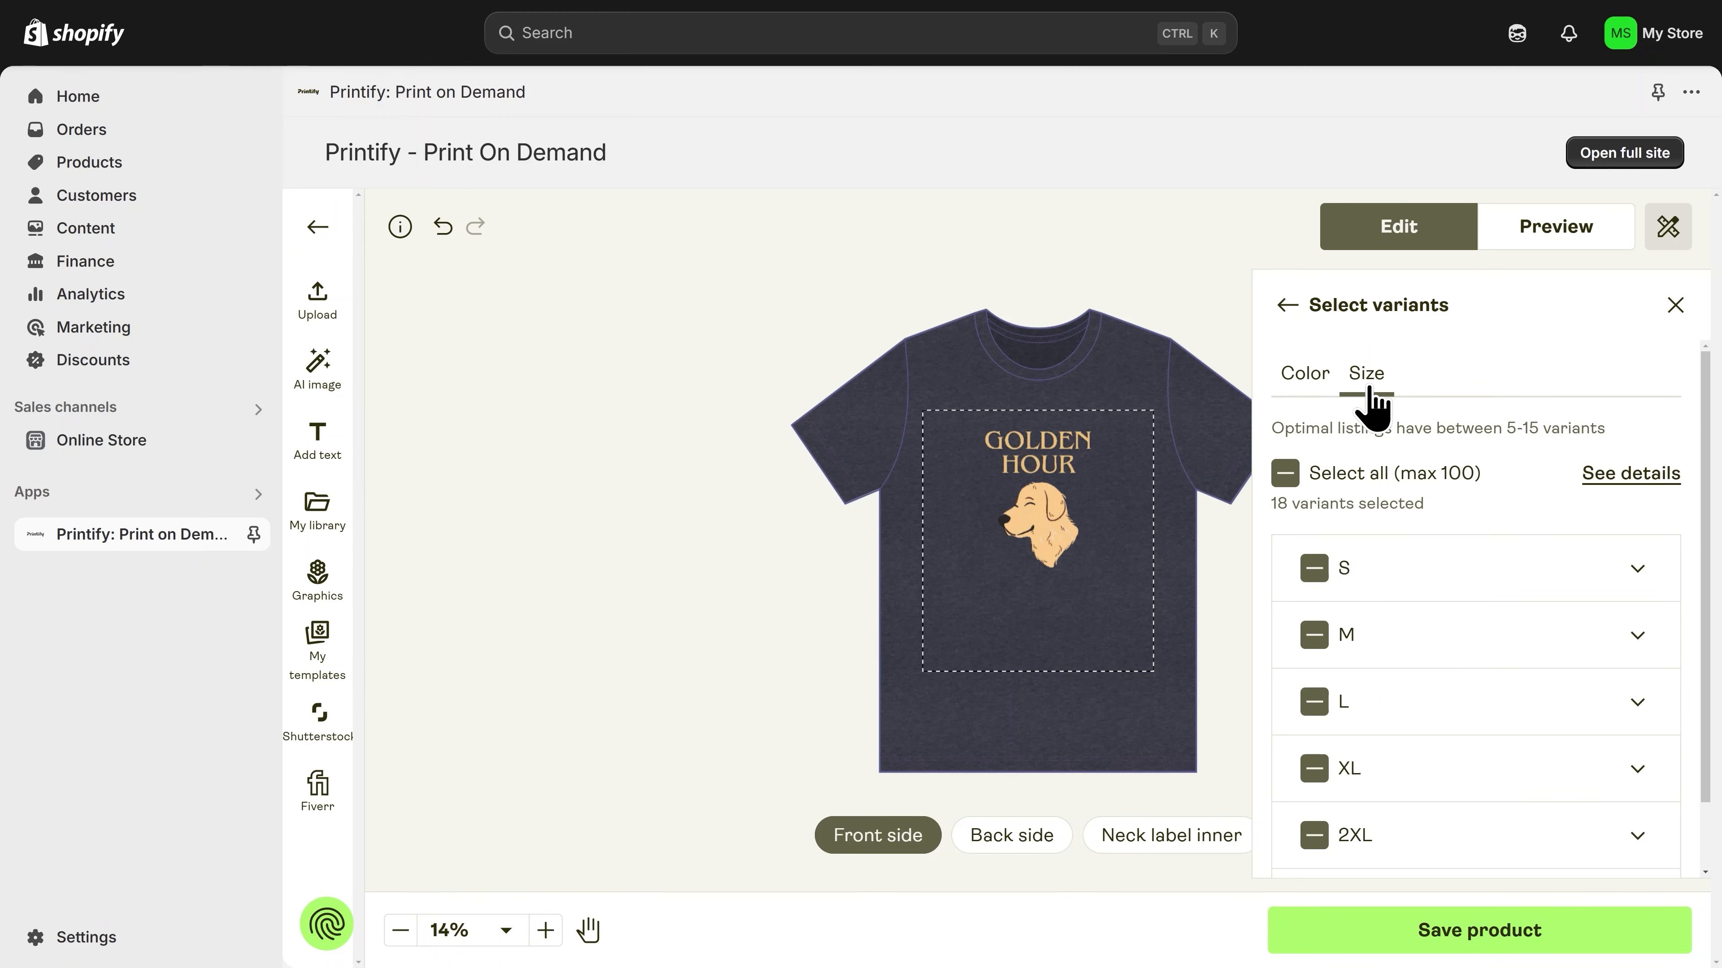
{"action": "scroll", "coordinate": [1413, 780], "scroll_direction": "down", "scroll_amount": 1}
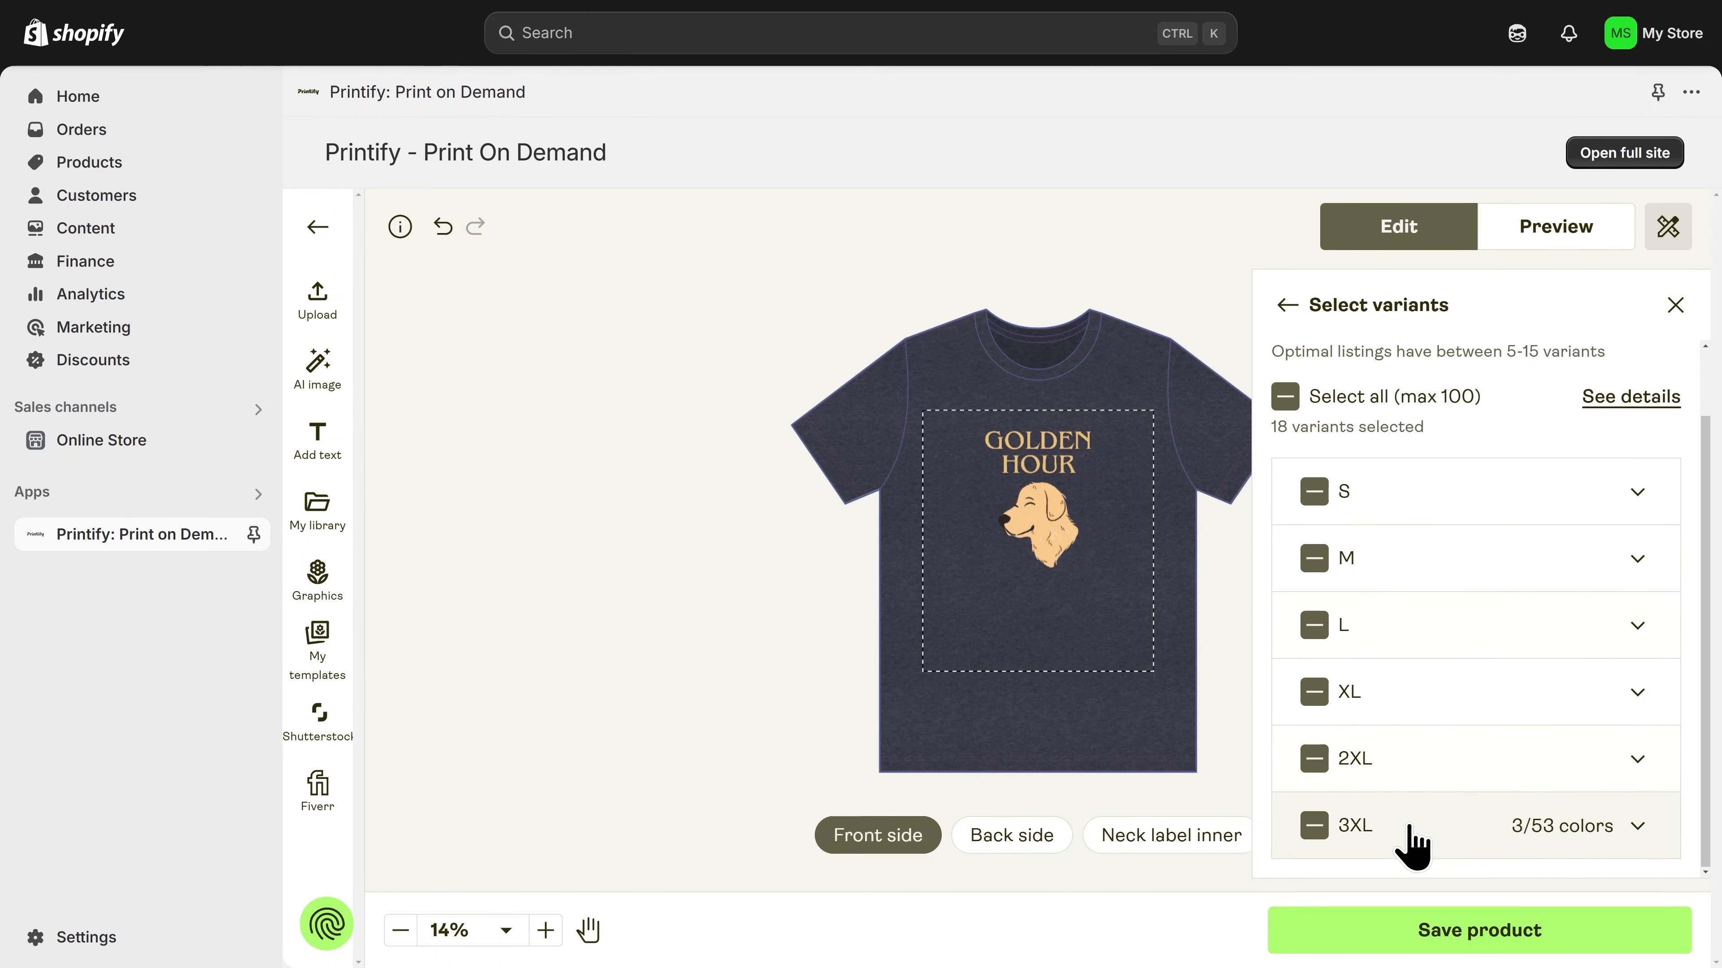
{"action": "scroll", "coordinate": [1406, 529], "scroll_direction": "up", "scroll_amount": 1}
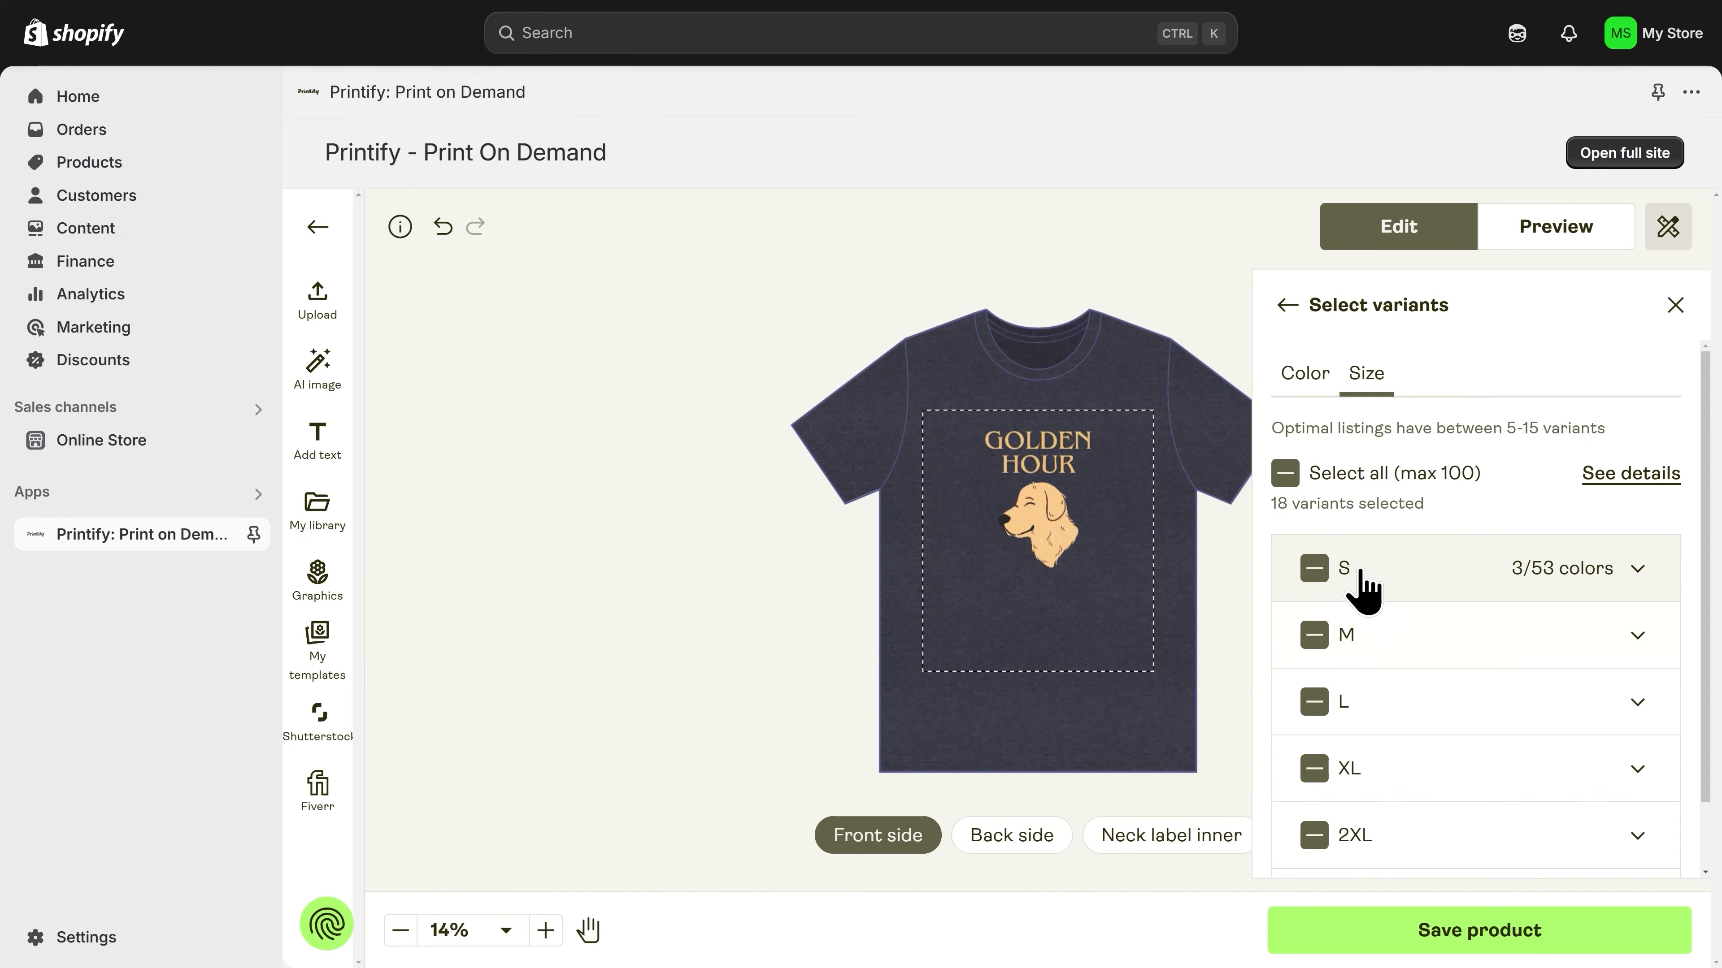
{"action": "scroll", "coordinate": [1362, 583], "scroll_direction": "down", "scroll_amount": 1}
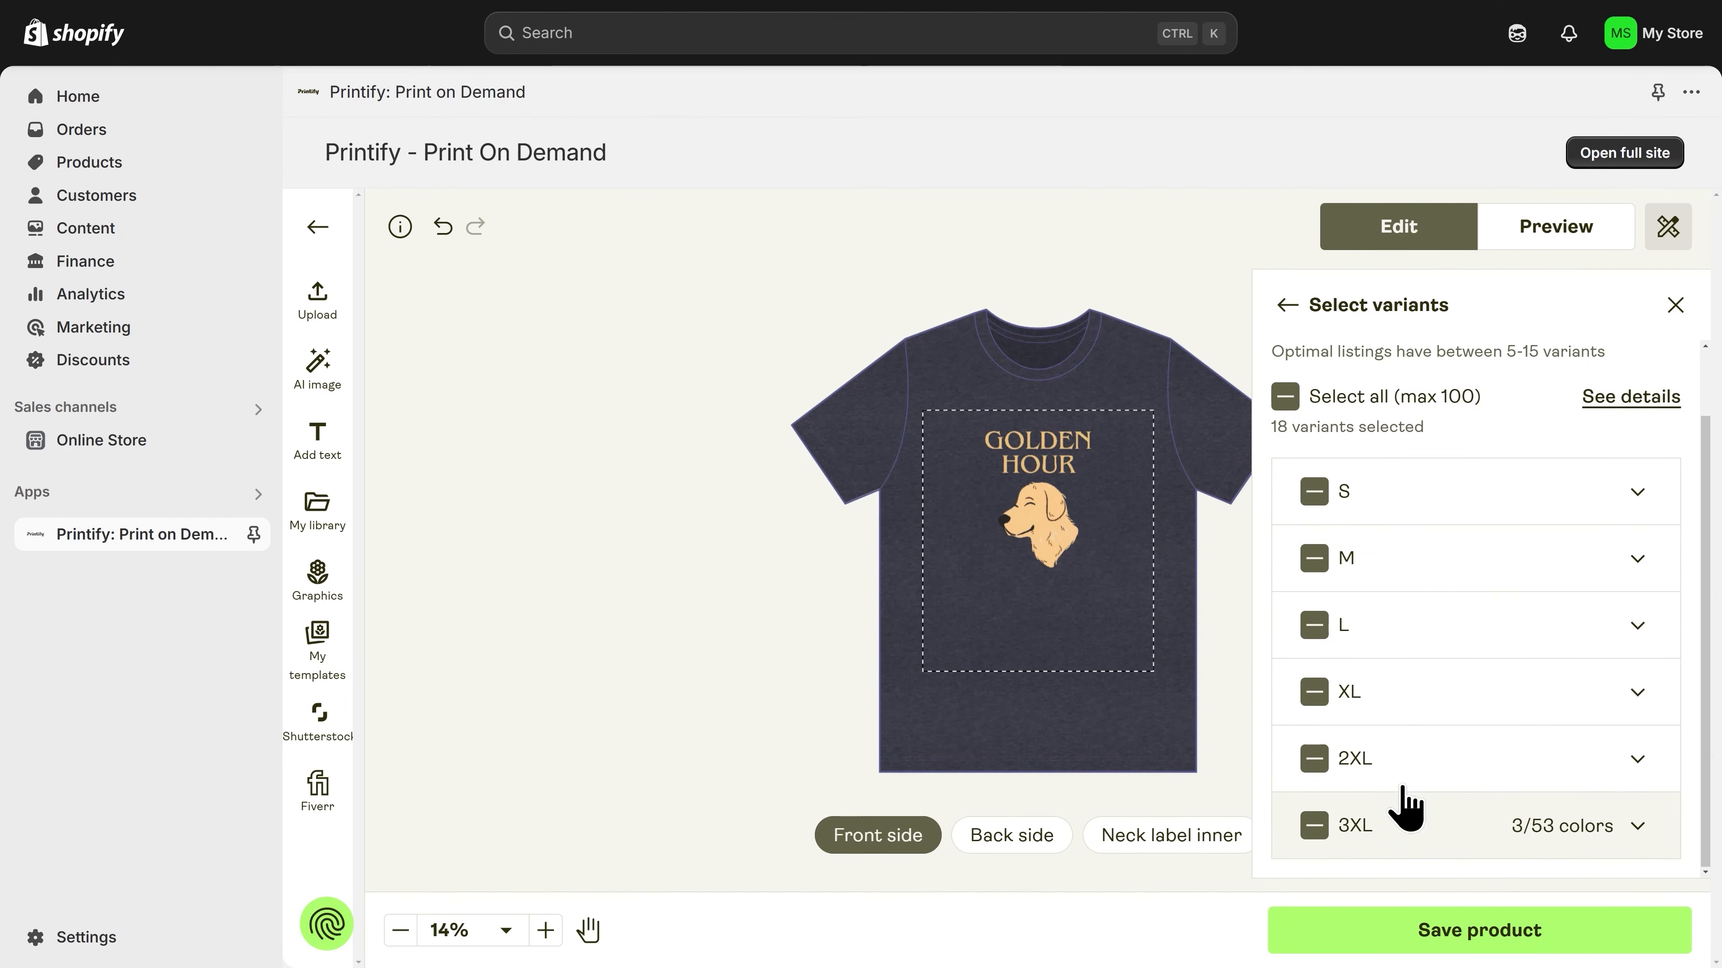
{"action": "scroll", "coordinate": [1390, 563], "scroll_direction": "up", "scroll_amount": 2}
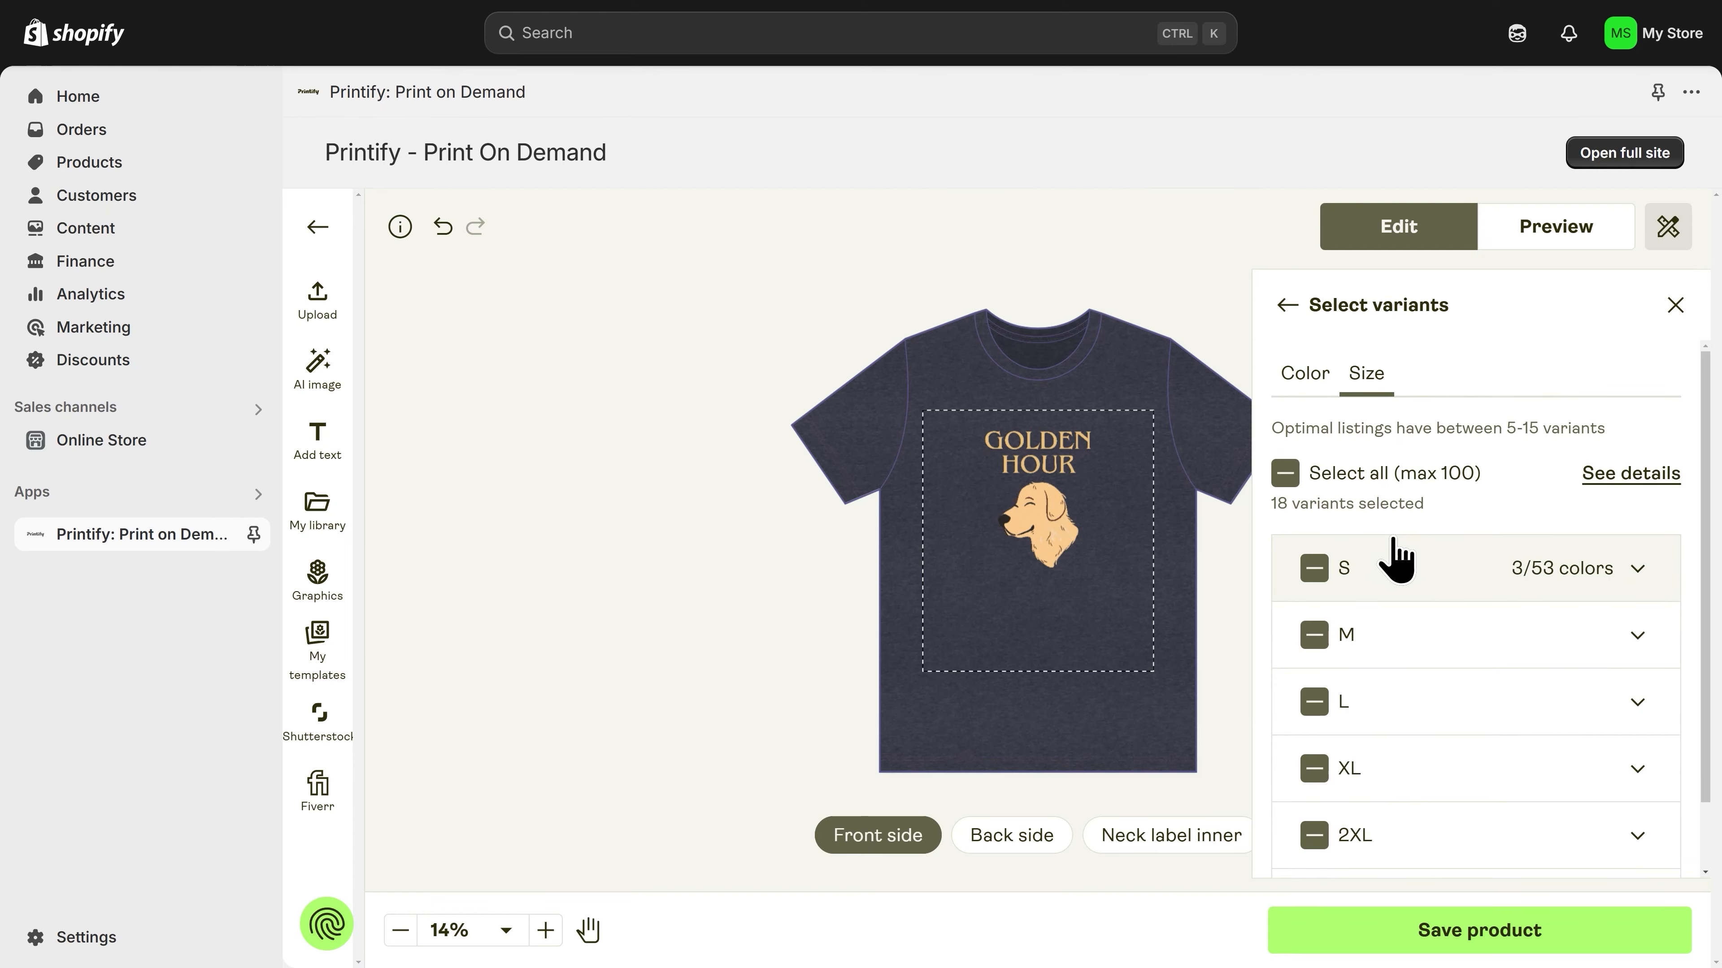
Step: Preview the shirt design in the Hanging 1 mockup view
{"action": "left_click", "coordinate": [1554, 256]}
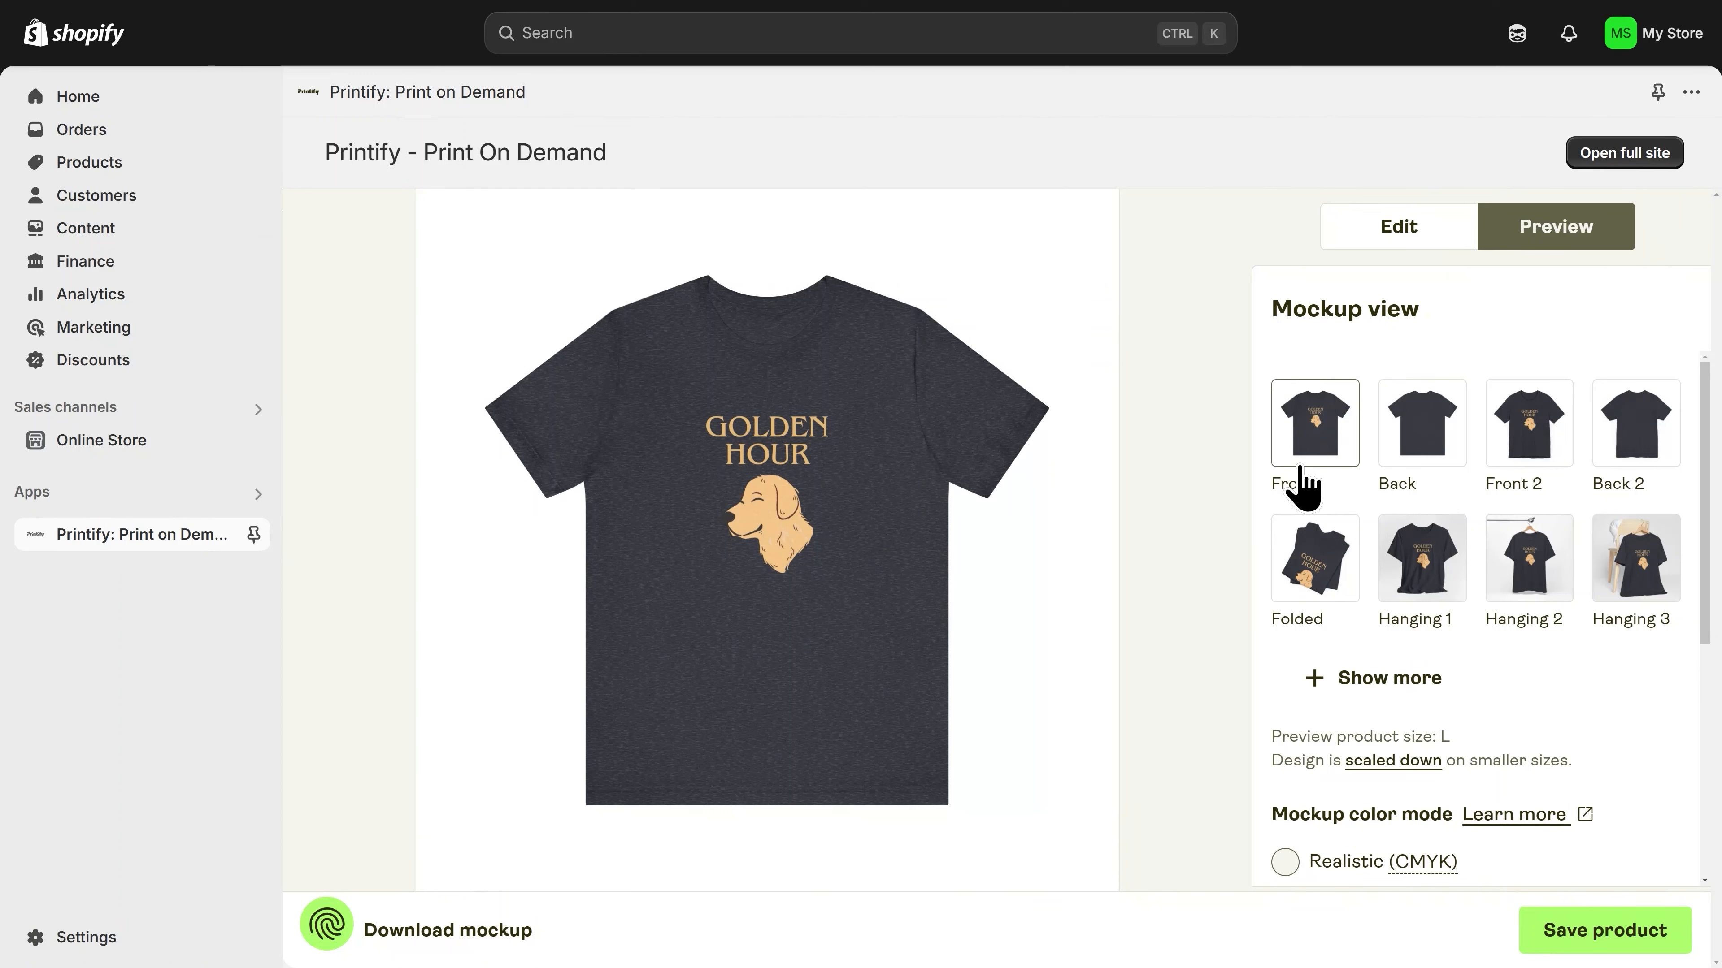
{"action": "left_click", "coordinate": [1435, 573]}
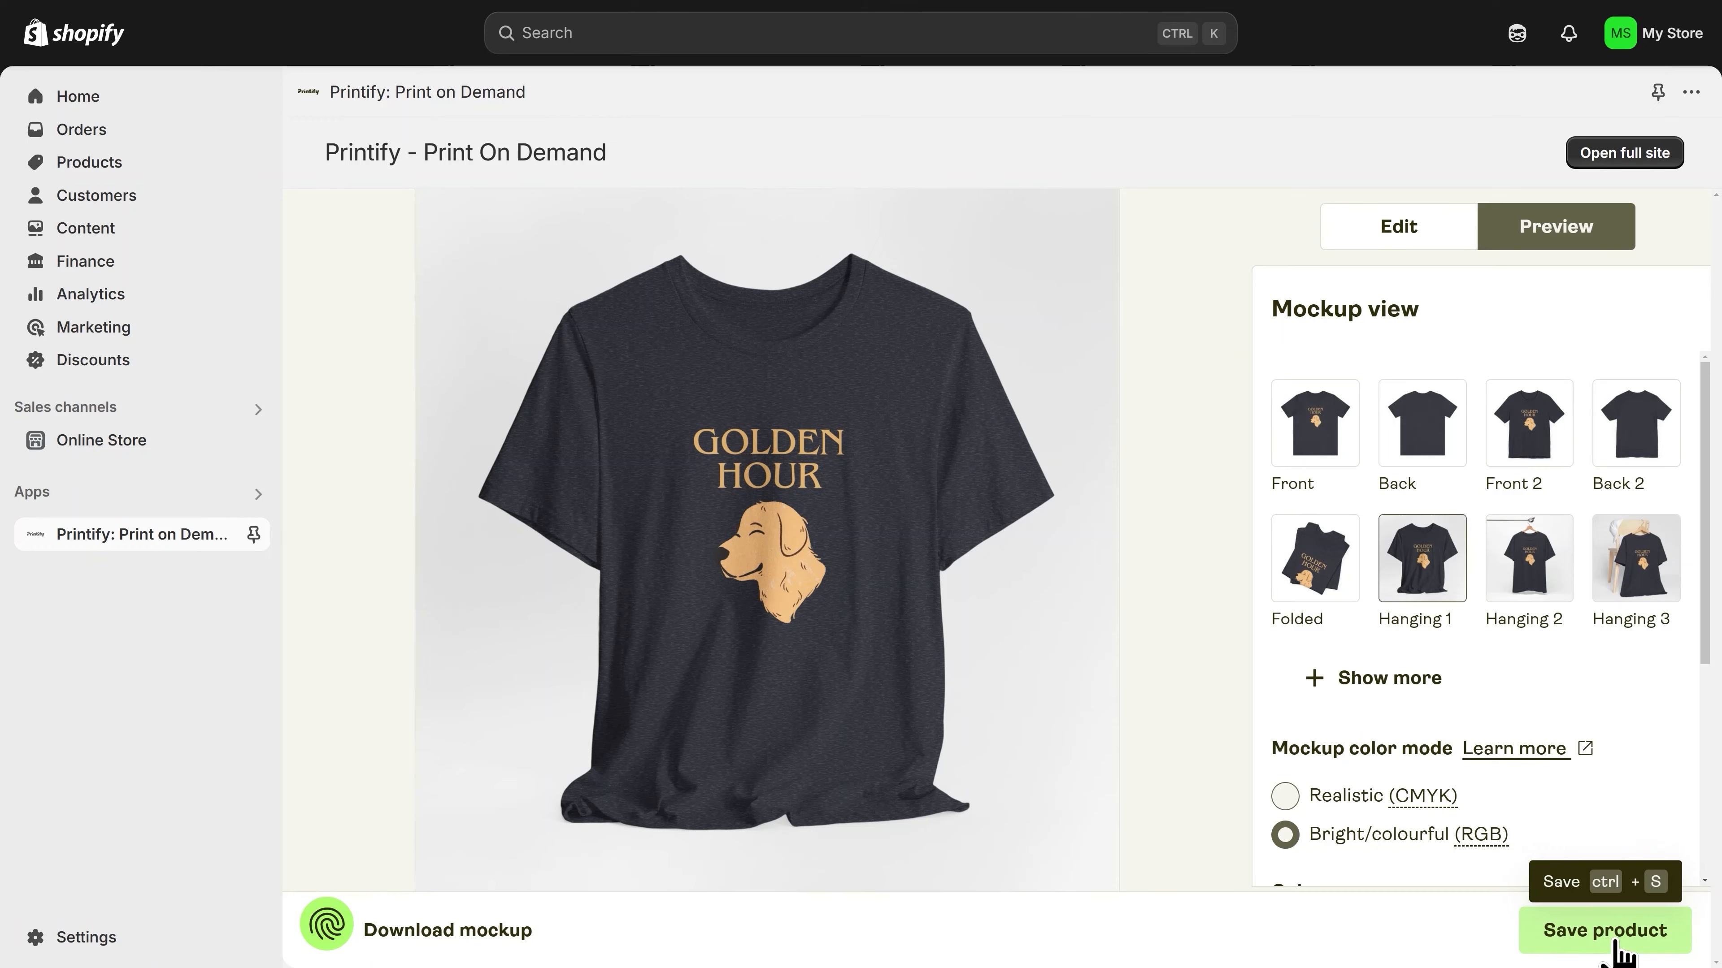
Step: Save the product and opt out of AI-optimized listings
{"action": "left_click", "coordinate": [1617, 953]}
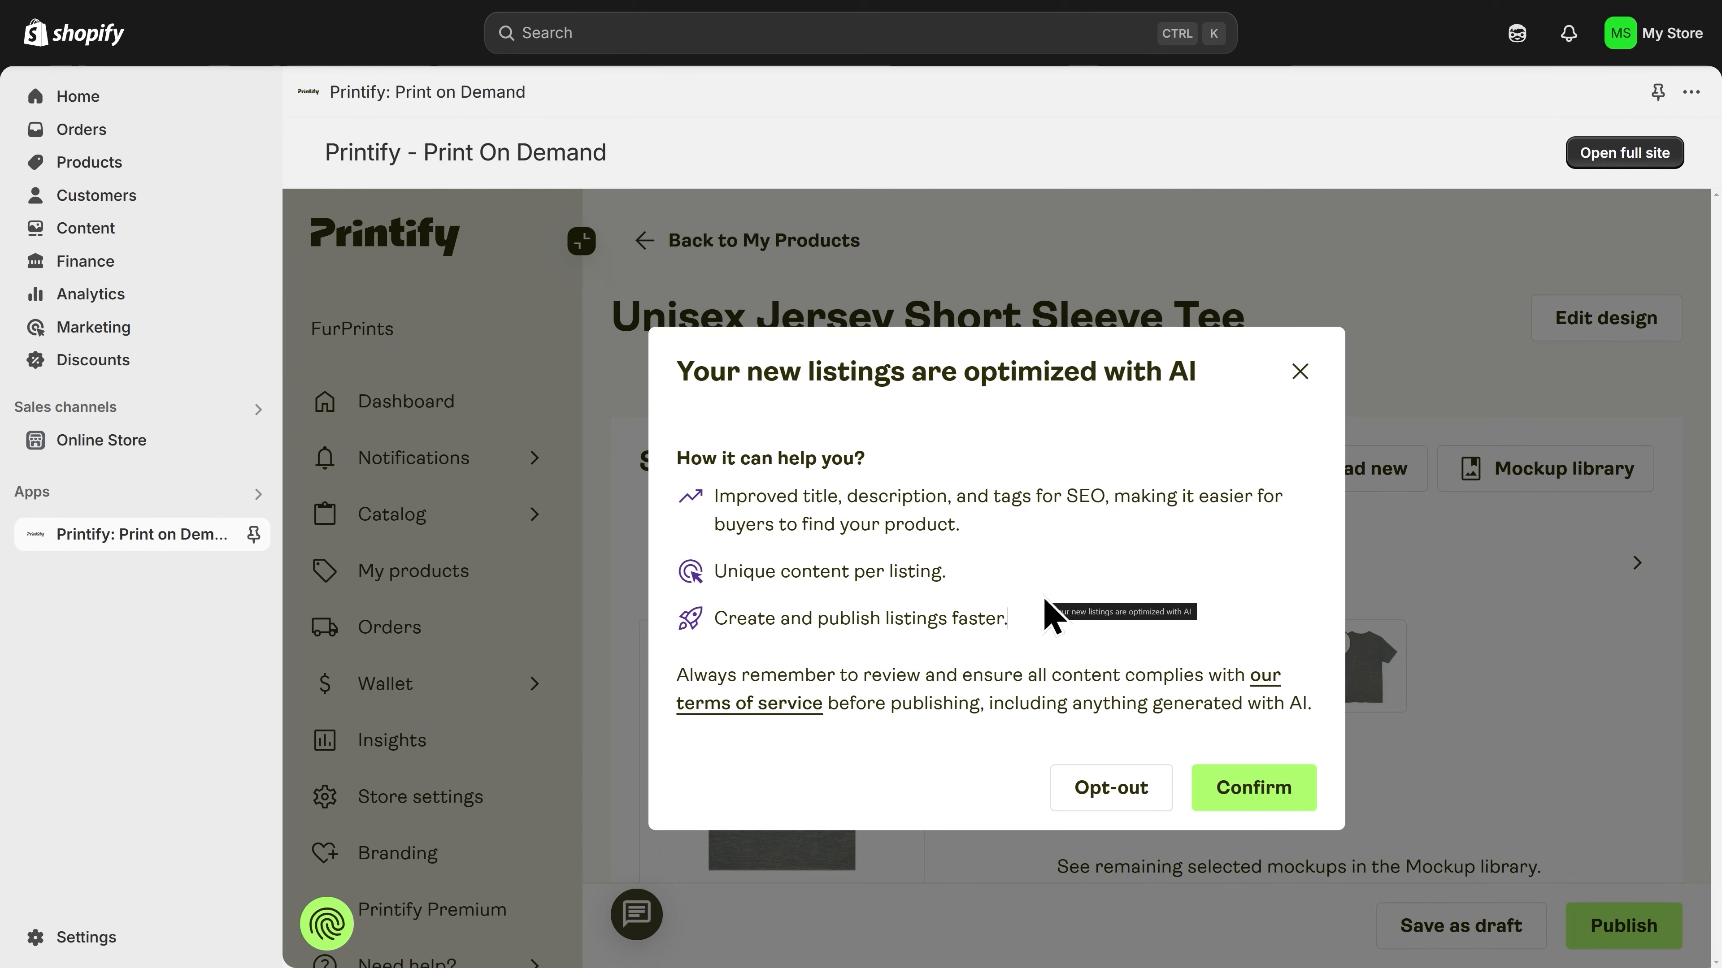
{"action": "left_click", "coordinate": [1107, 800]}
{"action": "scroll", "coordinate": [1117, 814], "scroll_direction": "down", "scroll_amount": 3}
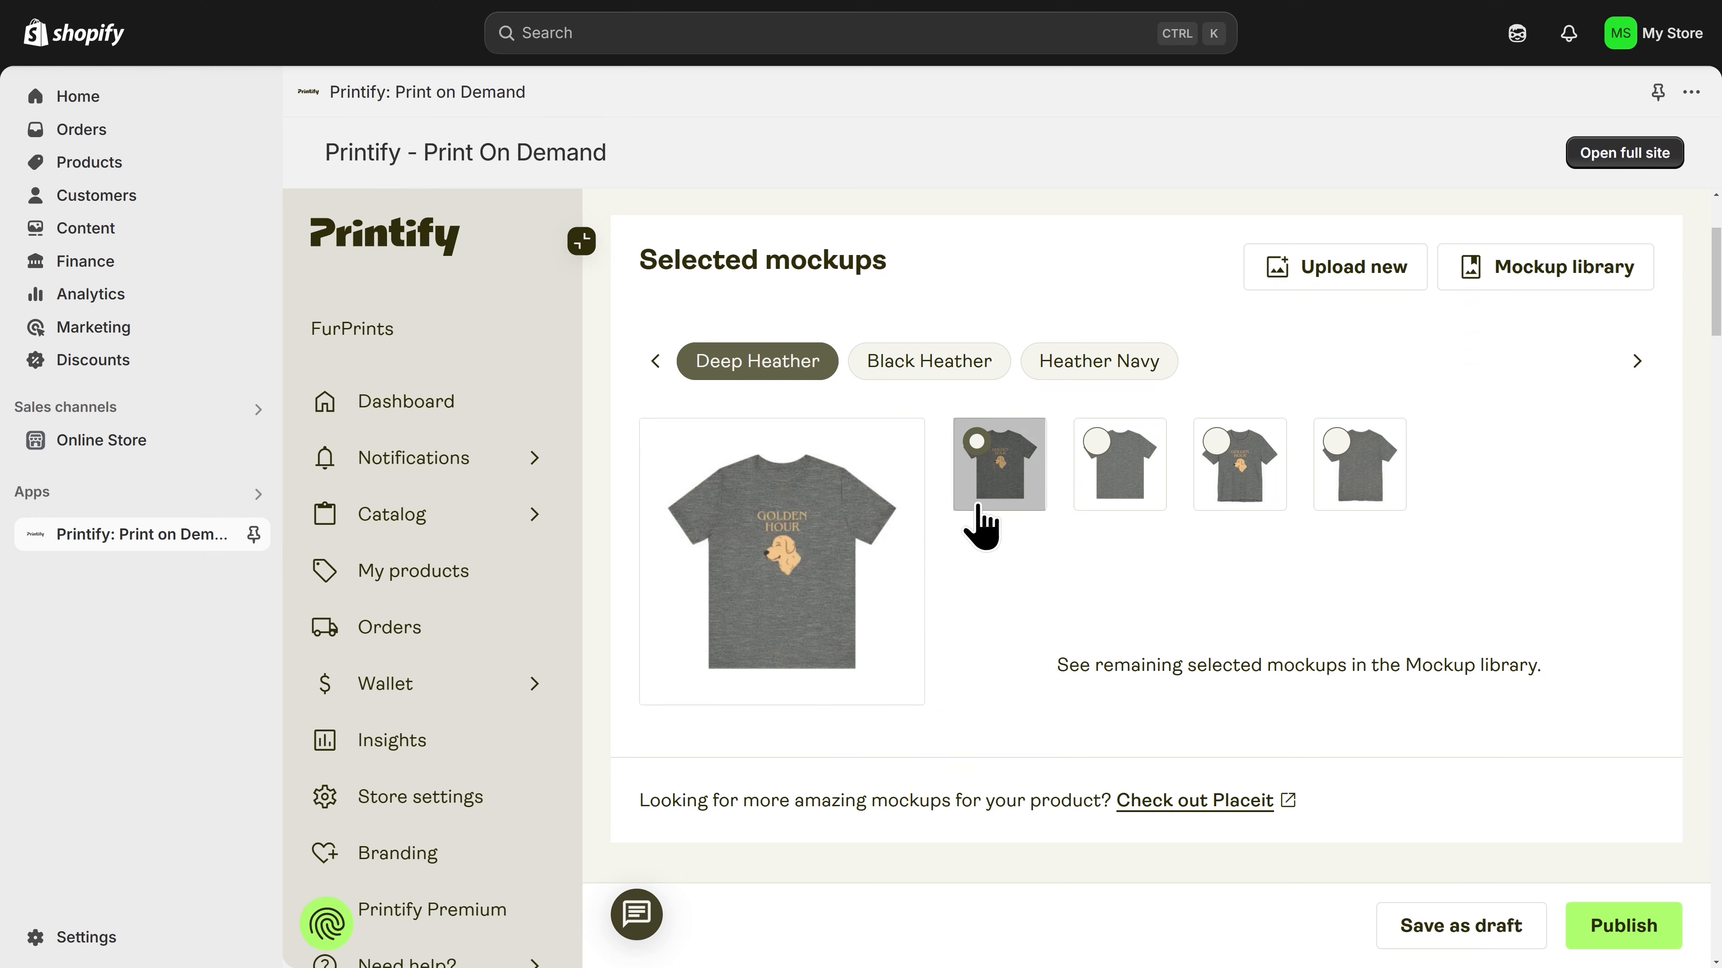
Step: Check the selected mockups for Black Heather and Heather Navy, and open the mockup library
{"action": "left_click", "coordinate": [927, 366]}
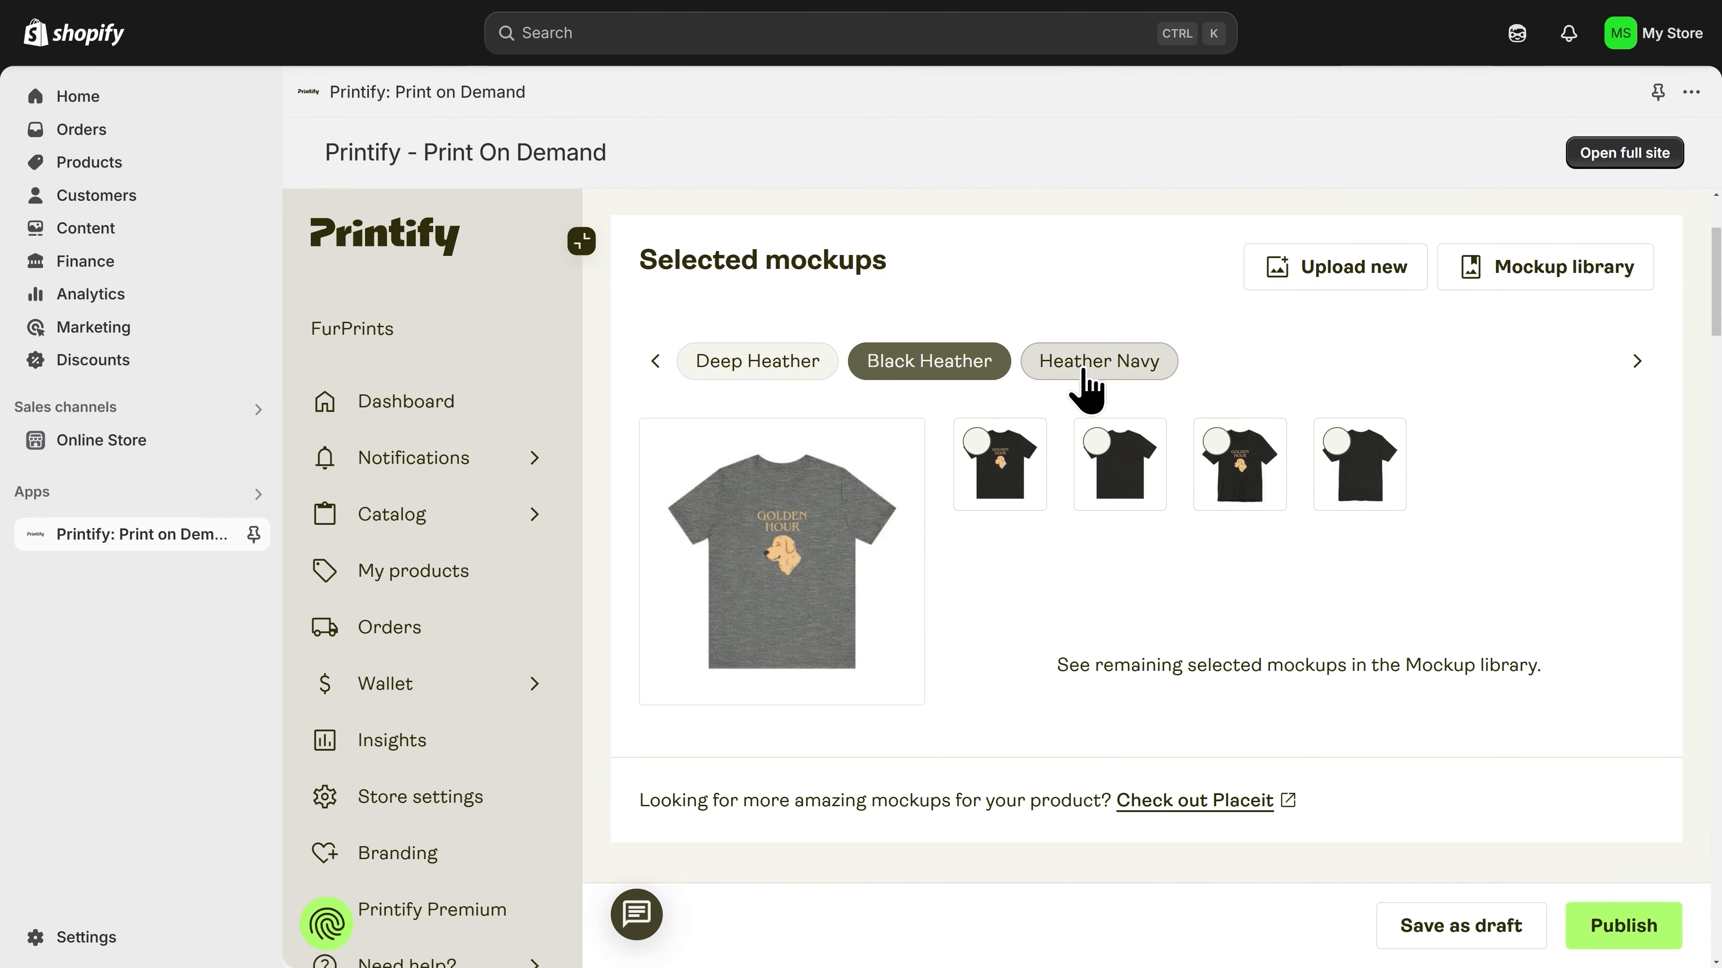
{"action": "left_click", "coordinate": [1084, 383]}
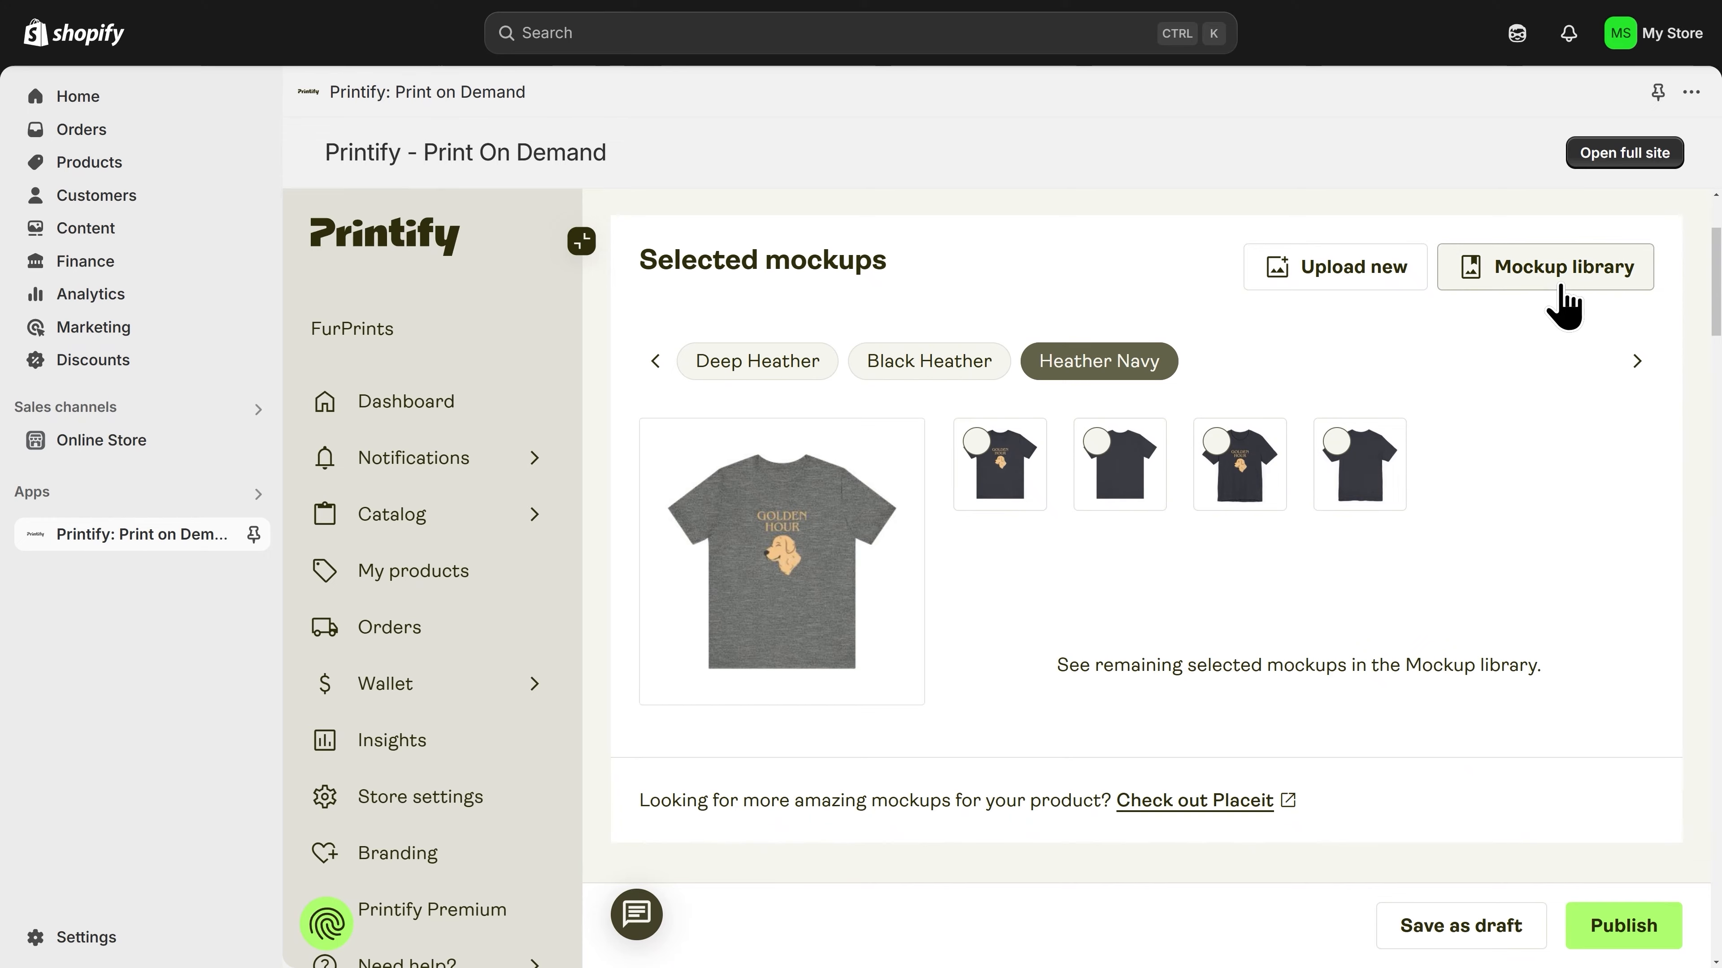
{"action": "left_click", "coordinate": [1566, 299]}
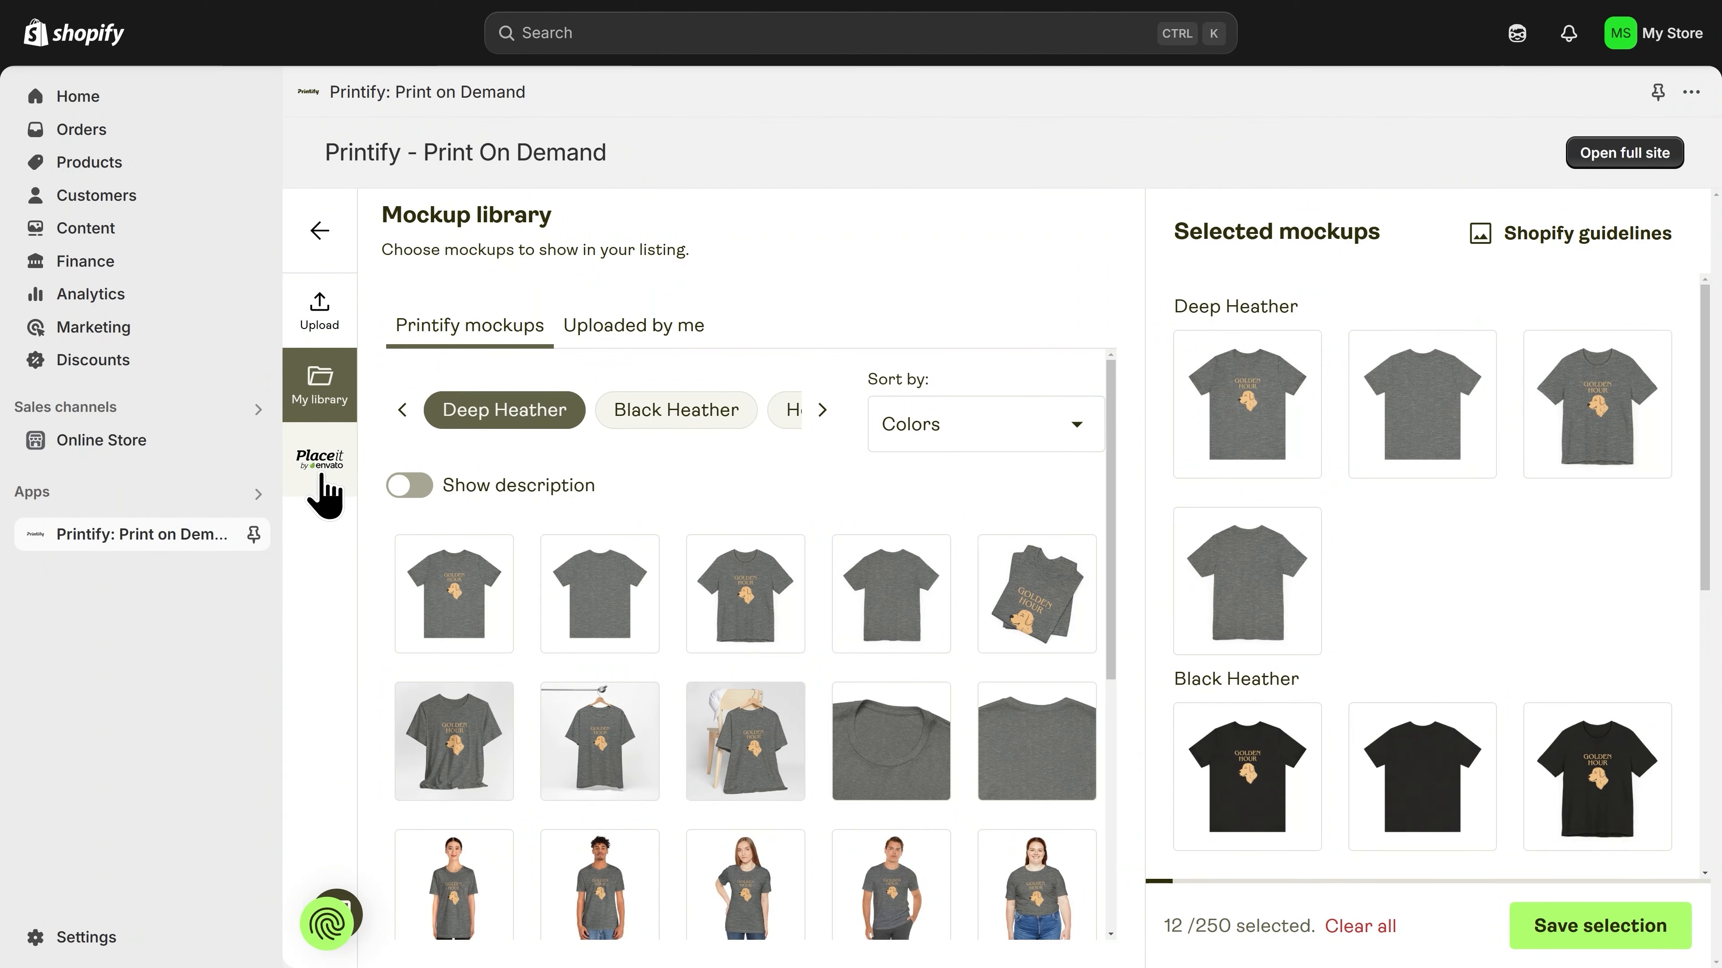
Step: Look at the Placeit mockup offering and return to the Printify mockups in the library
{"action": "left_click", "coordinate": [326, 492]}
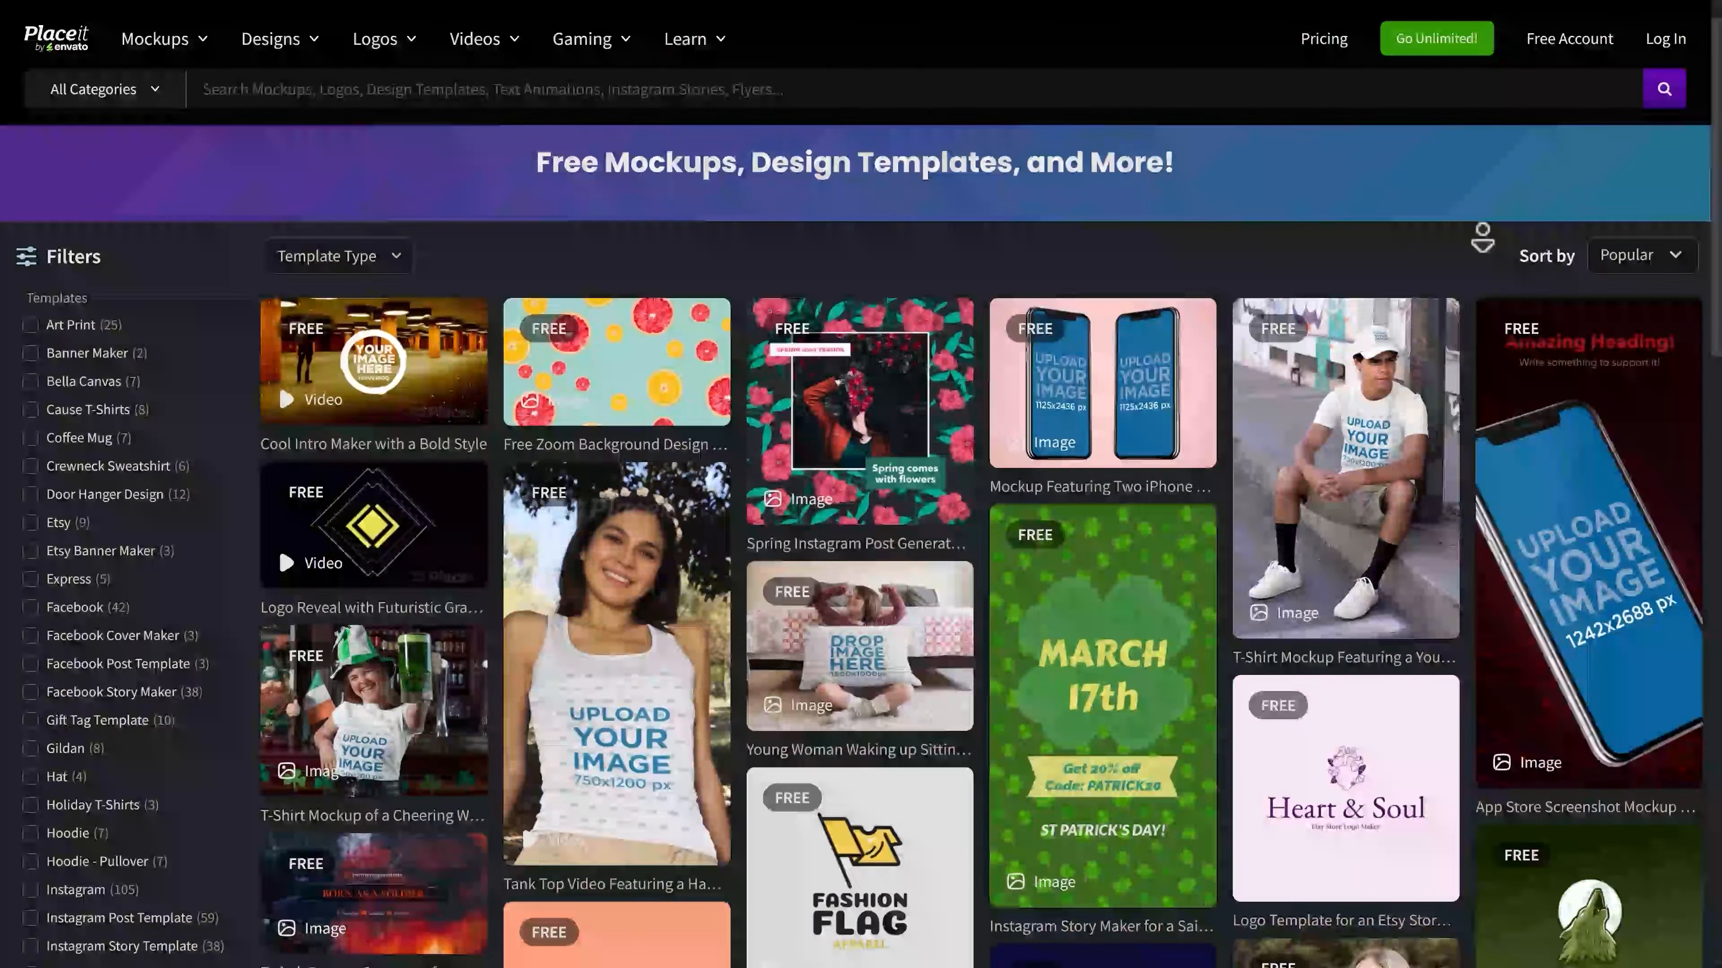
{"action": "scroll", "coordinate": [1483, 237], "scroll_direction": "down", "scroll_amount": 2}
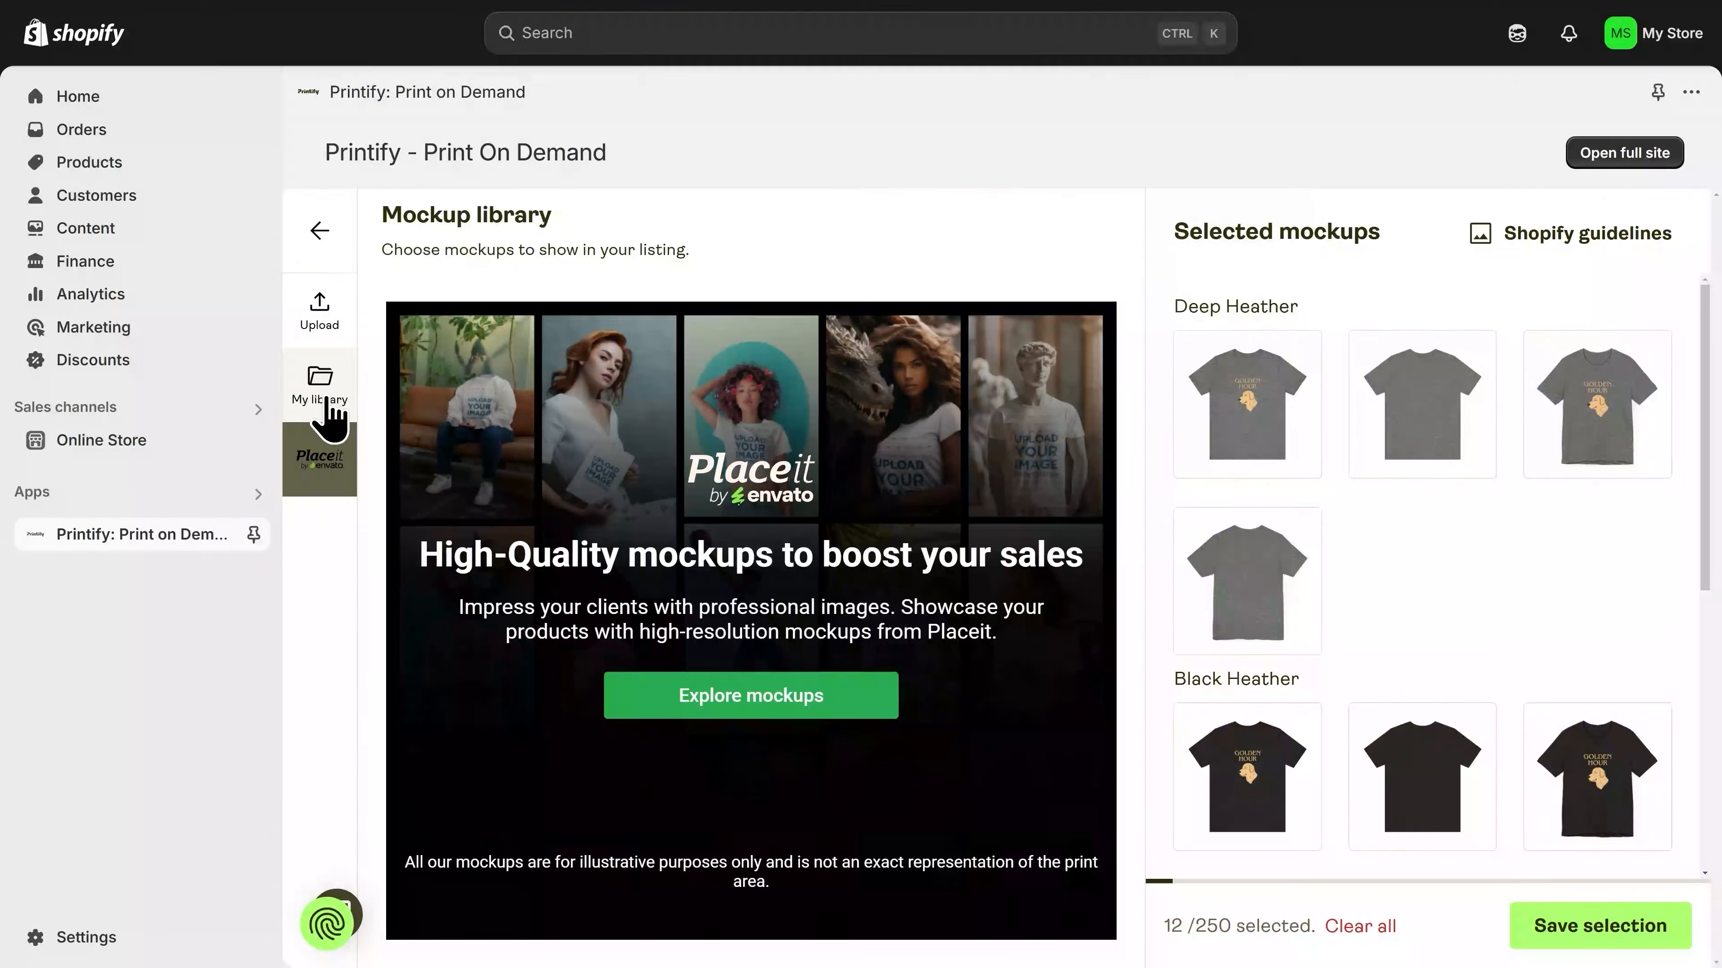
{"action": "left_click", "coordinate": [332, 418]}
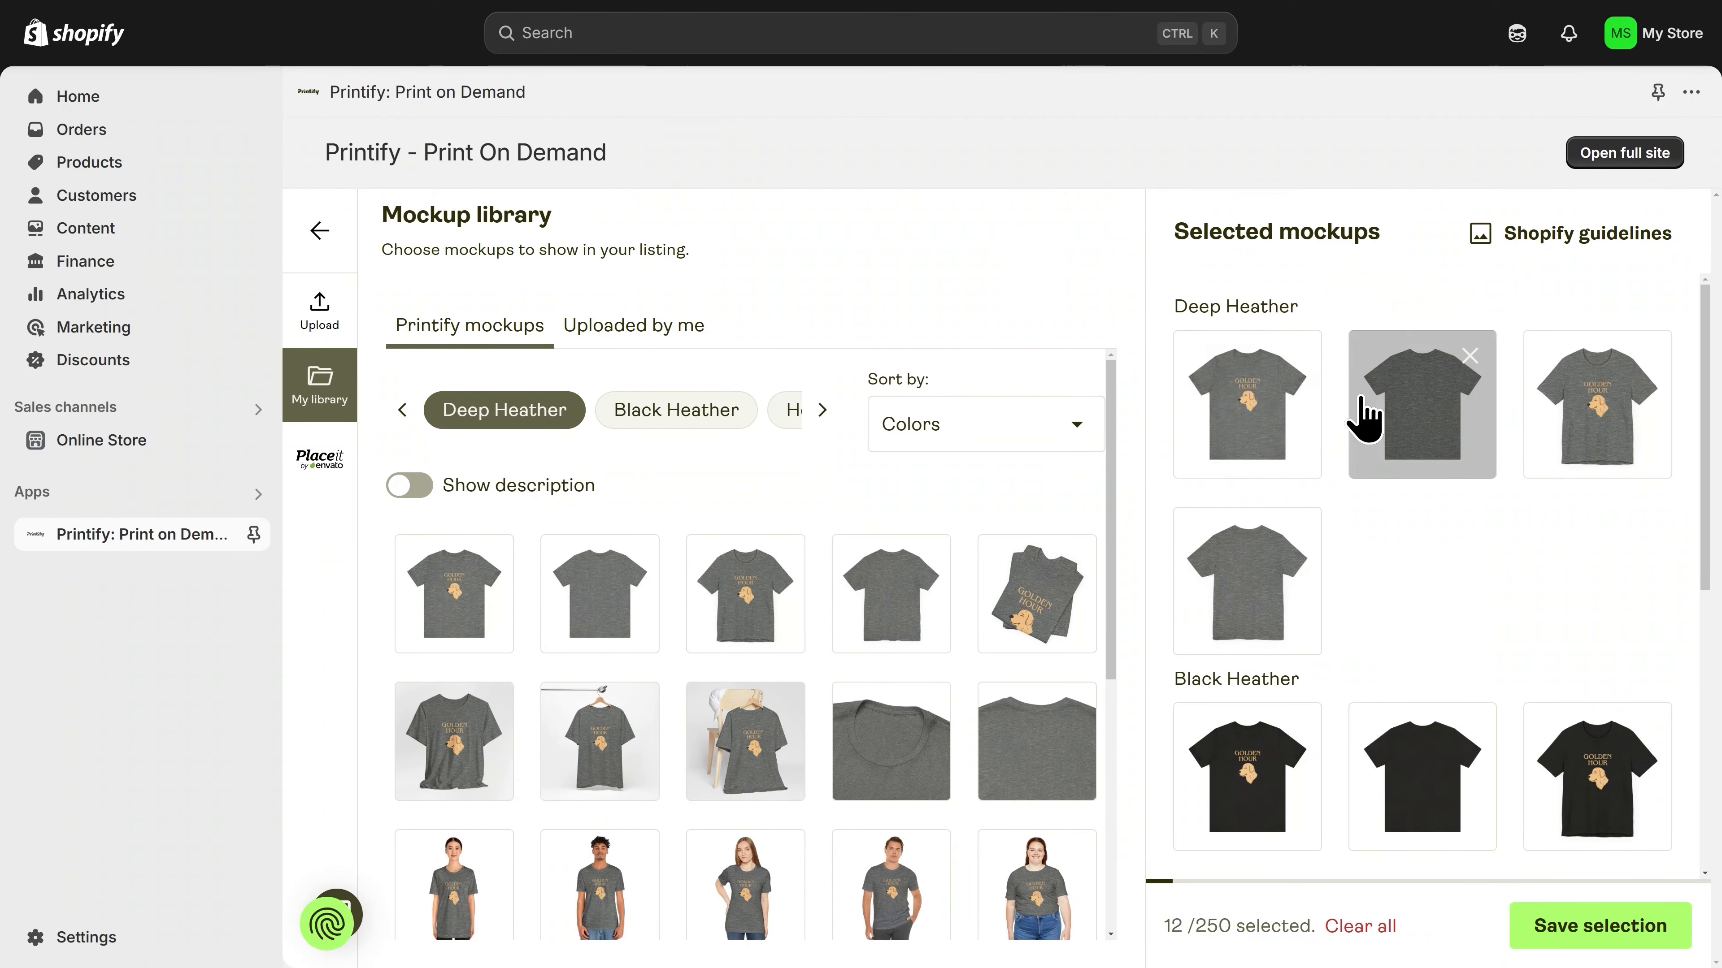
Step: Remove every selected Deep Heather mockup except the first flat front view
{"action": "scroll", "coordinate": [1449, 538], "scroll_direction": "down", "scroll_amount": 6}
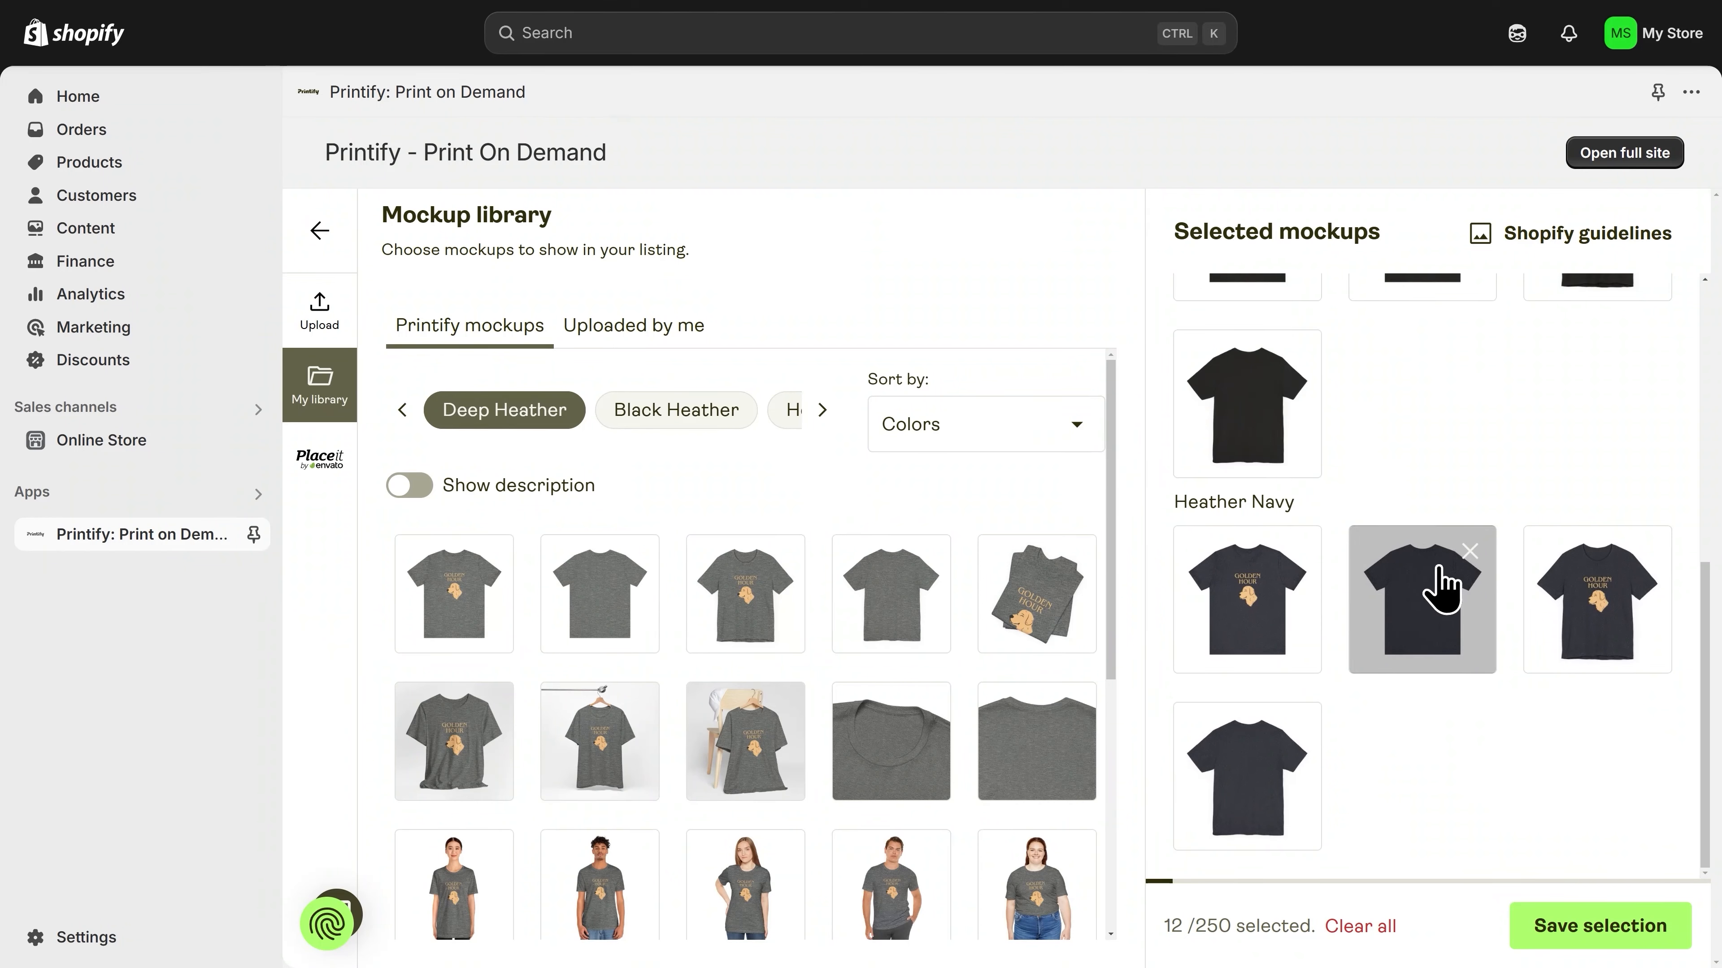
{"action": "scroll", "coordinate": [1351, 610], "scroll_direction": "up", "scroll_amount": 5}
{"action": "scroll", "coordinate": [1345, 590], "scroll_direction": "up", "scroll_amount": 2}
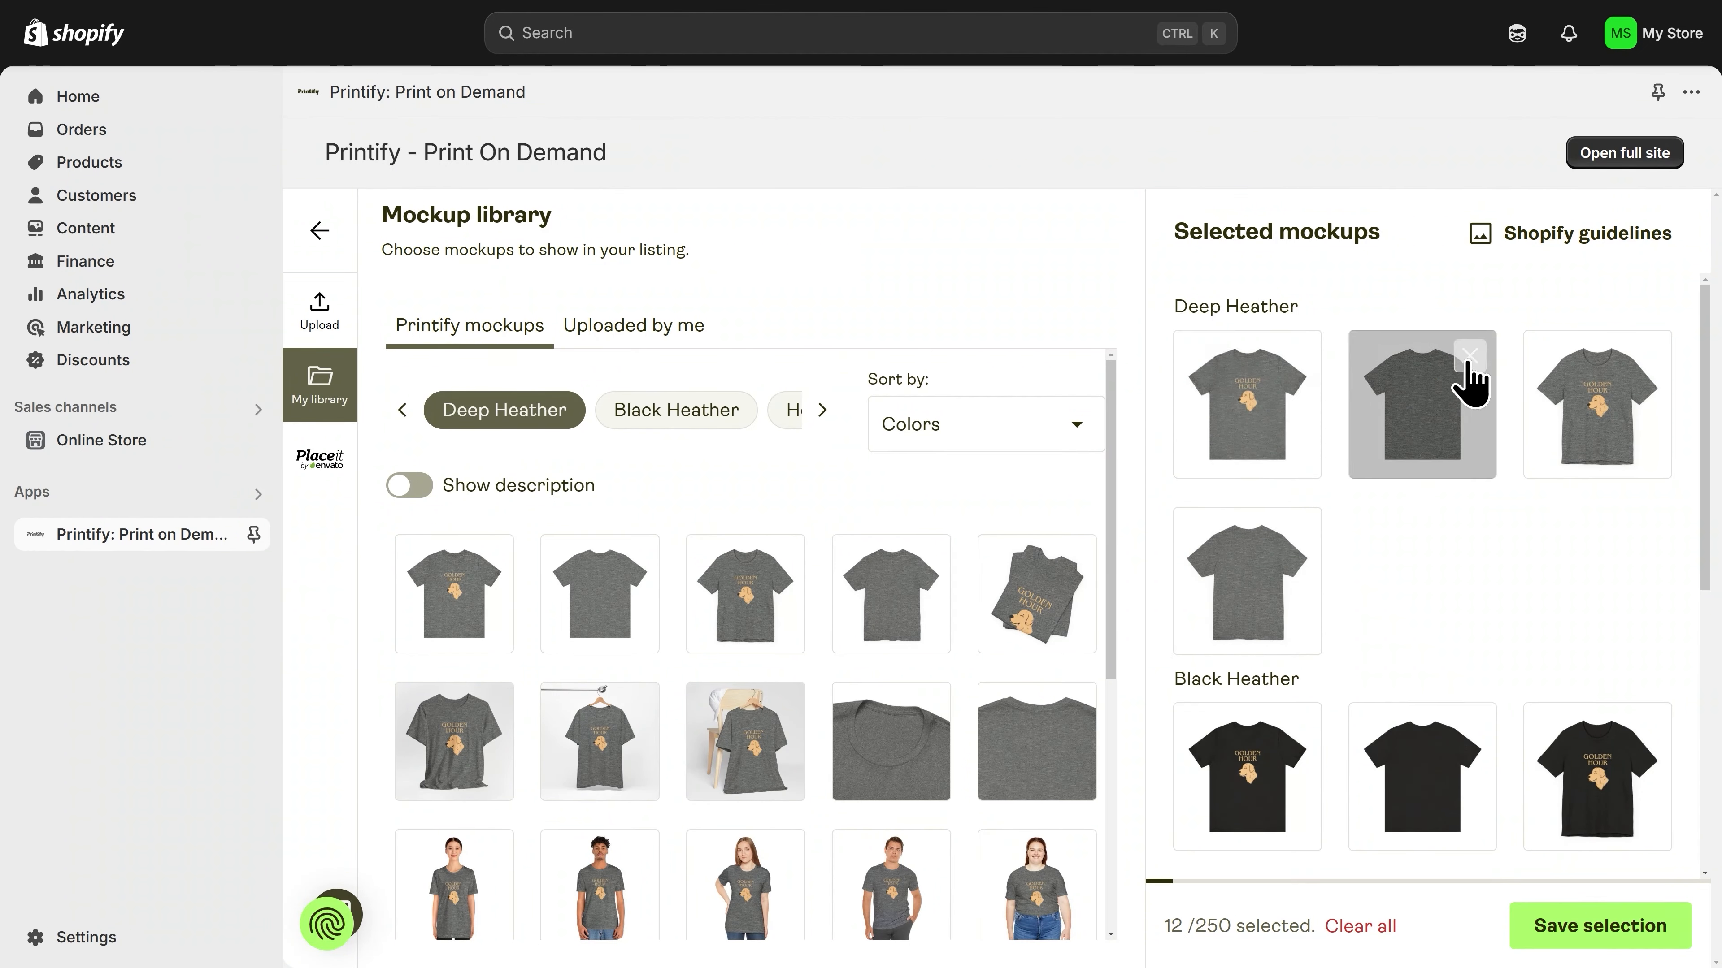
{"action": "left_click", "coordinate": [1468, 358]}
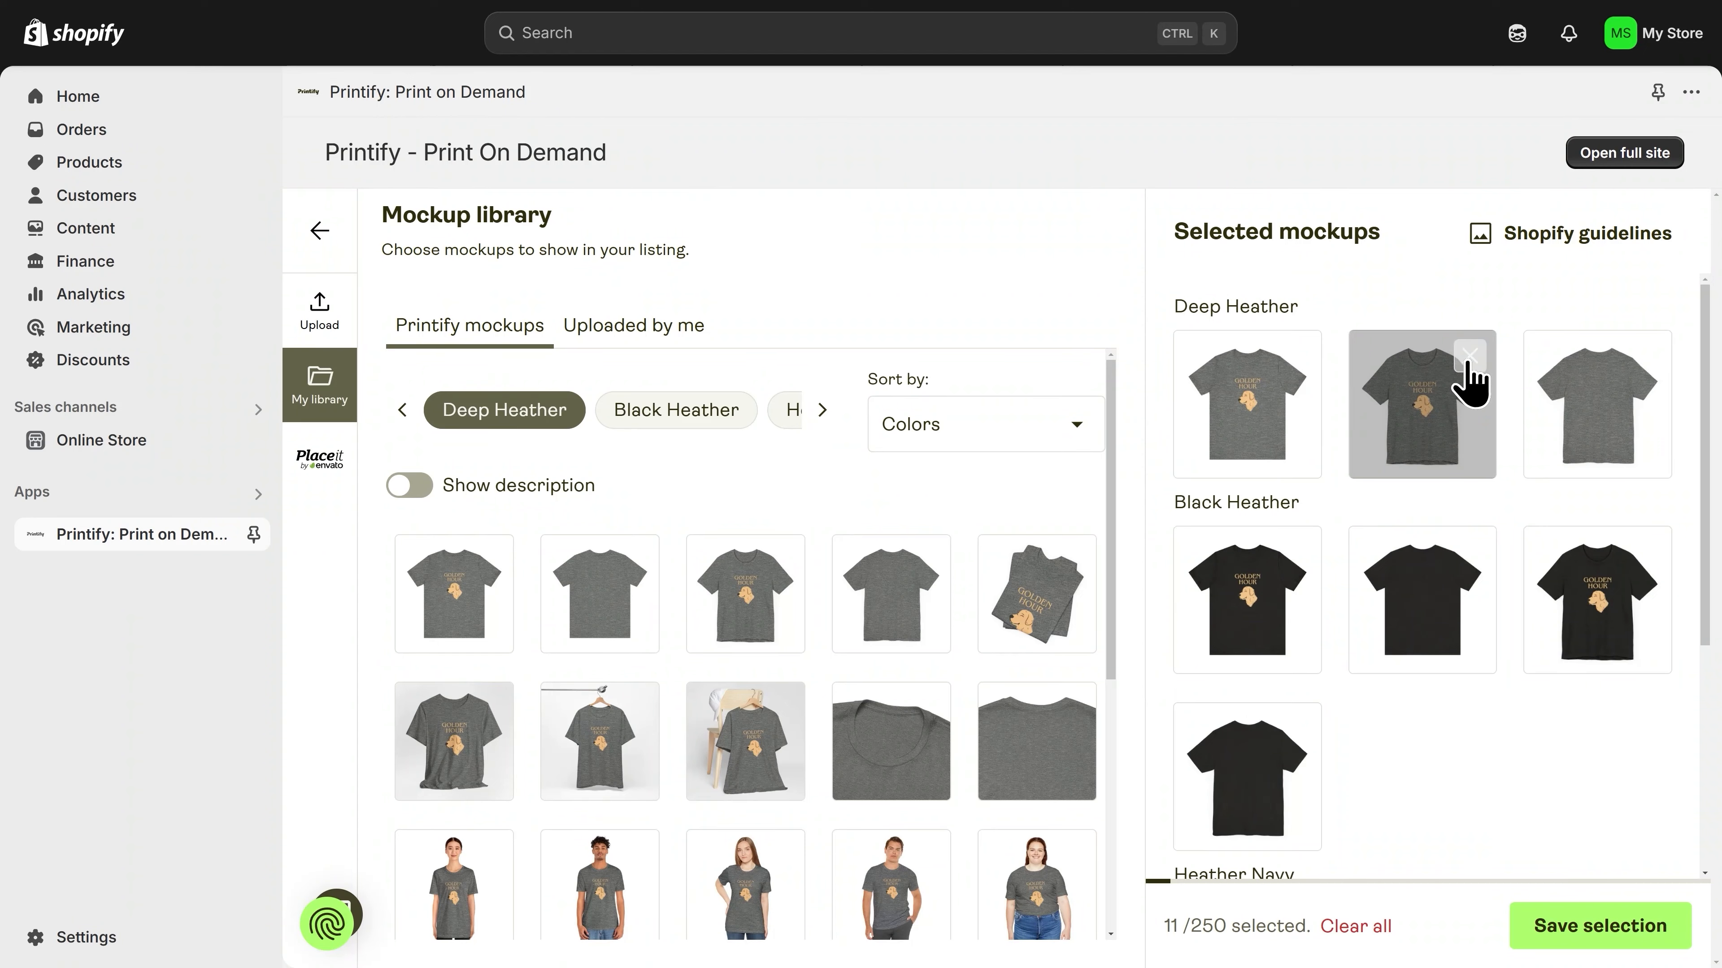
{"action": "left_click", "coordinate": [1467, 356]}
{"action": "left_click", "coordinate": [1468, 356]}
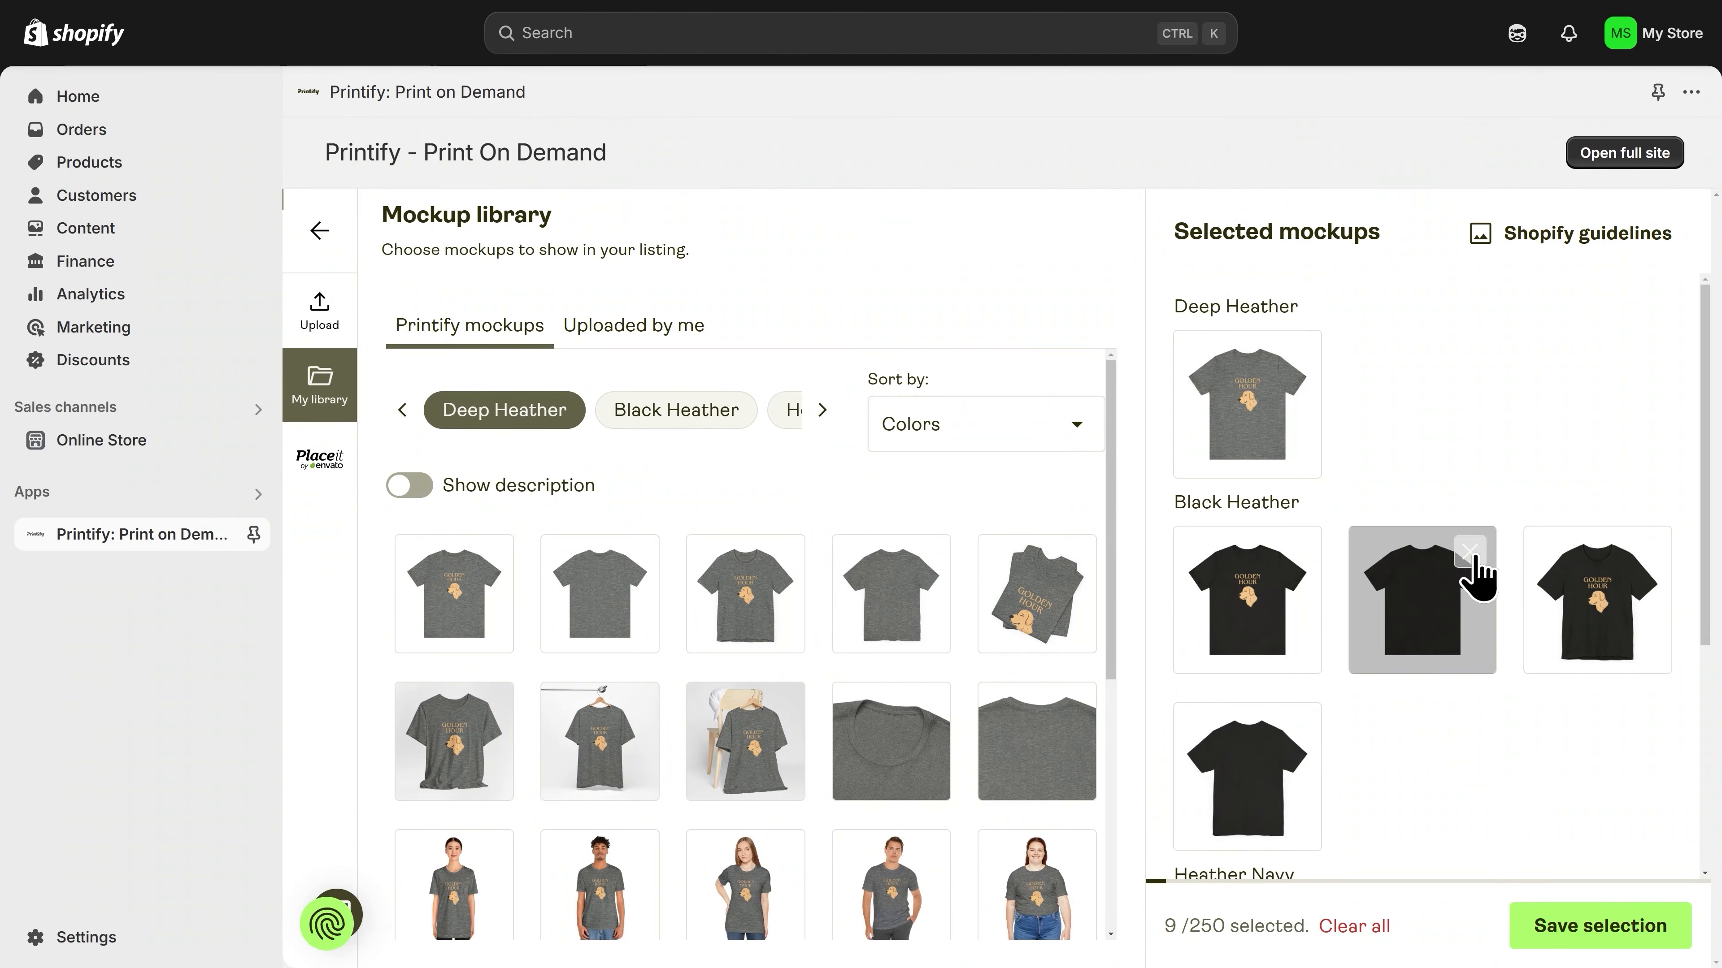
Step: Remove every selected Black Heather mockup except the first flat front view
{"action": "left_click", "coordinate": [1469, 552]}
{"action": "left_click", "coordinate": [1469, 552]}
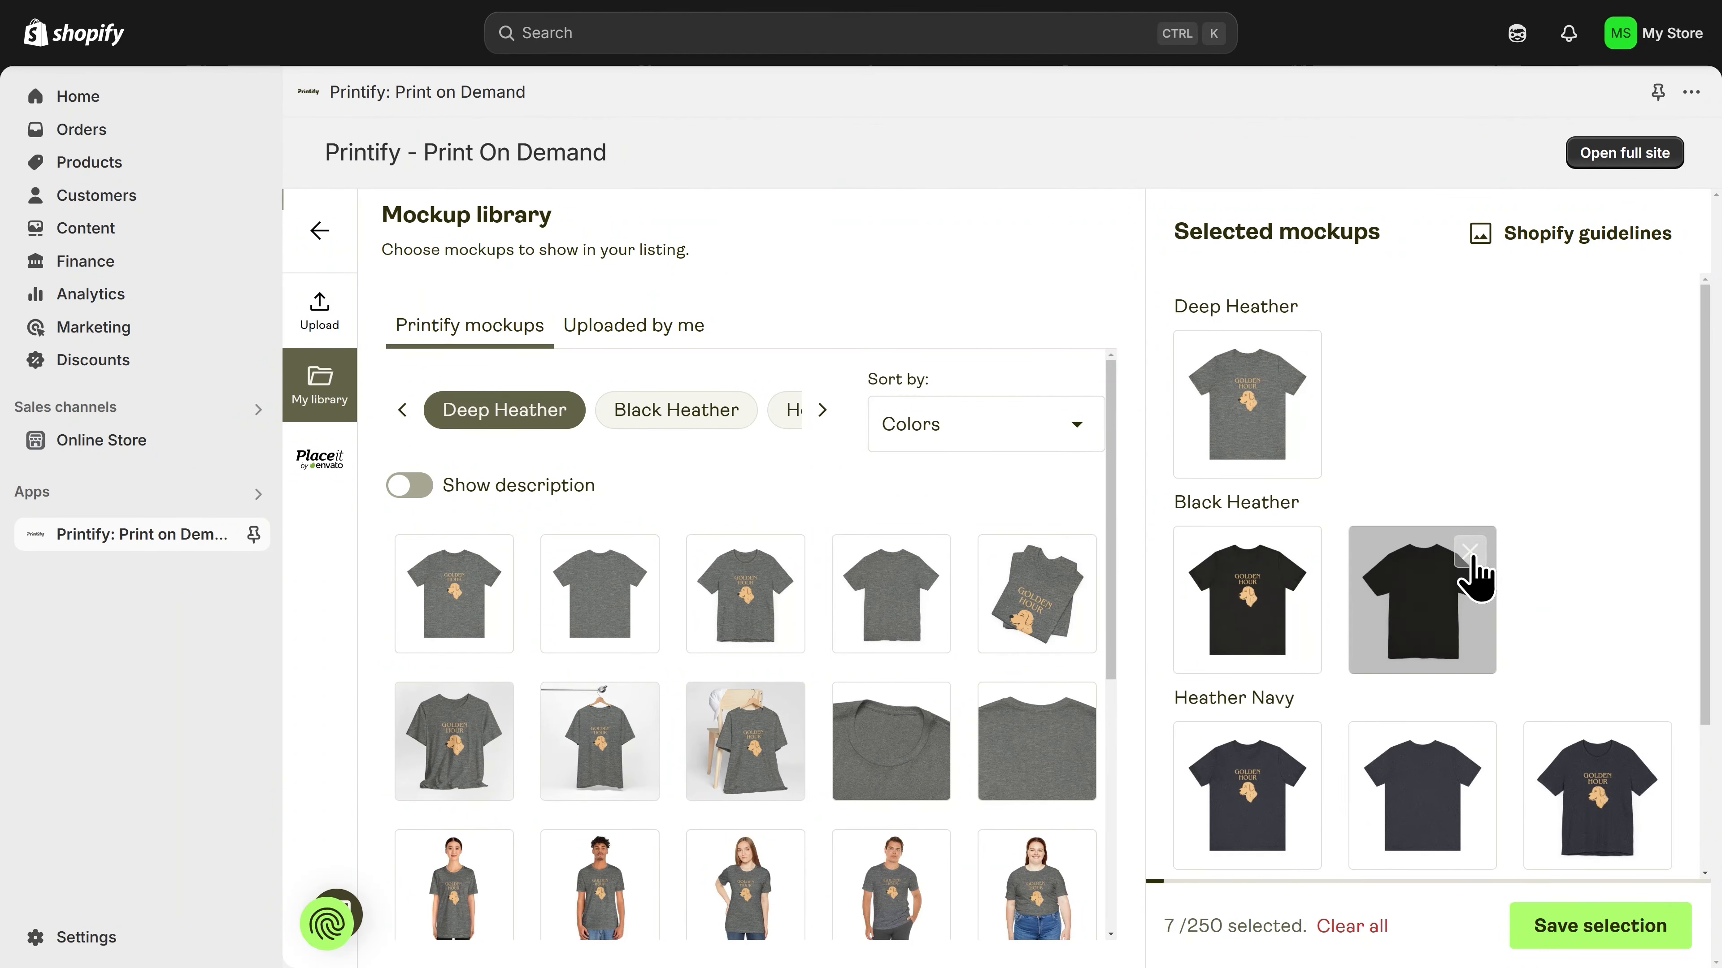
{"action": "left_click", "coordinate": [1469, 552]}
Step: Remove every selected Heather Navy mockup except the first flat front view
{"action": "scroll", "coordinate": [1471, 569], "scroll_direction": "down", "scroll_amount": 3}
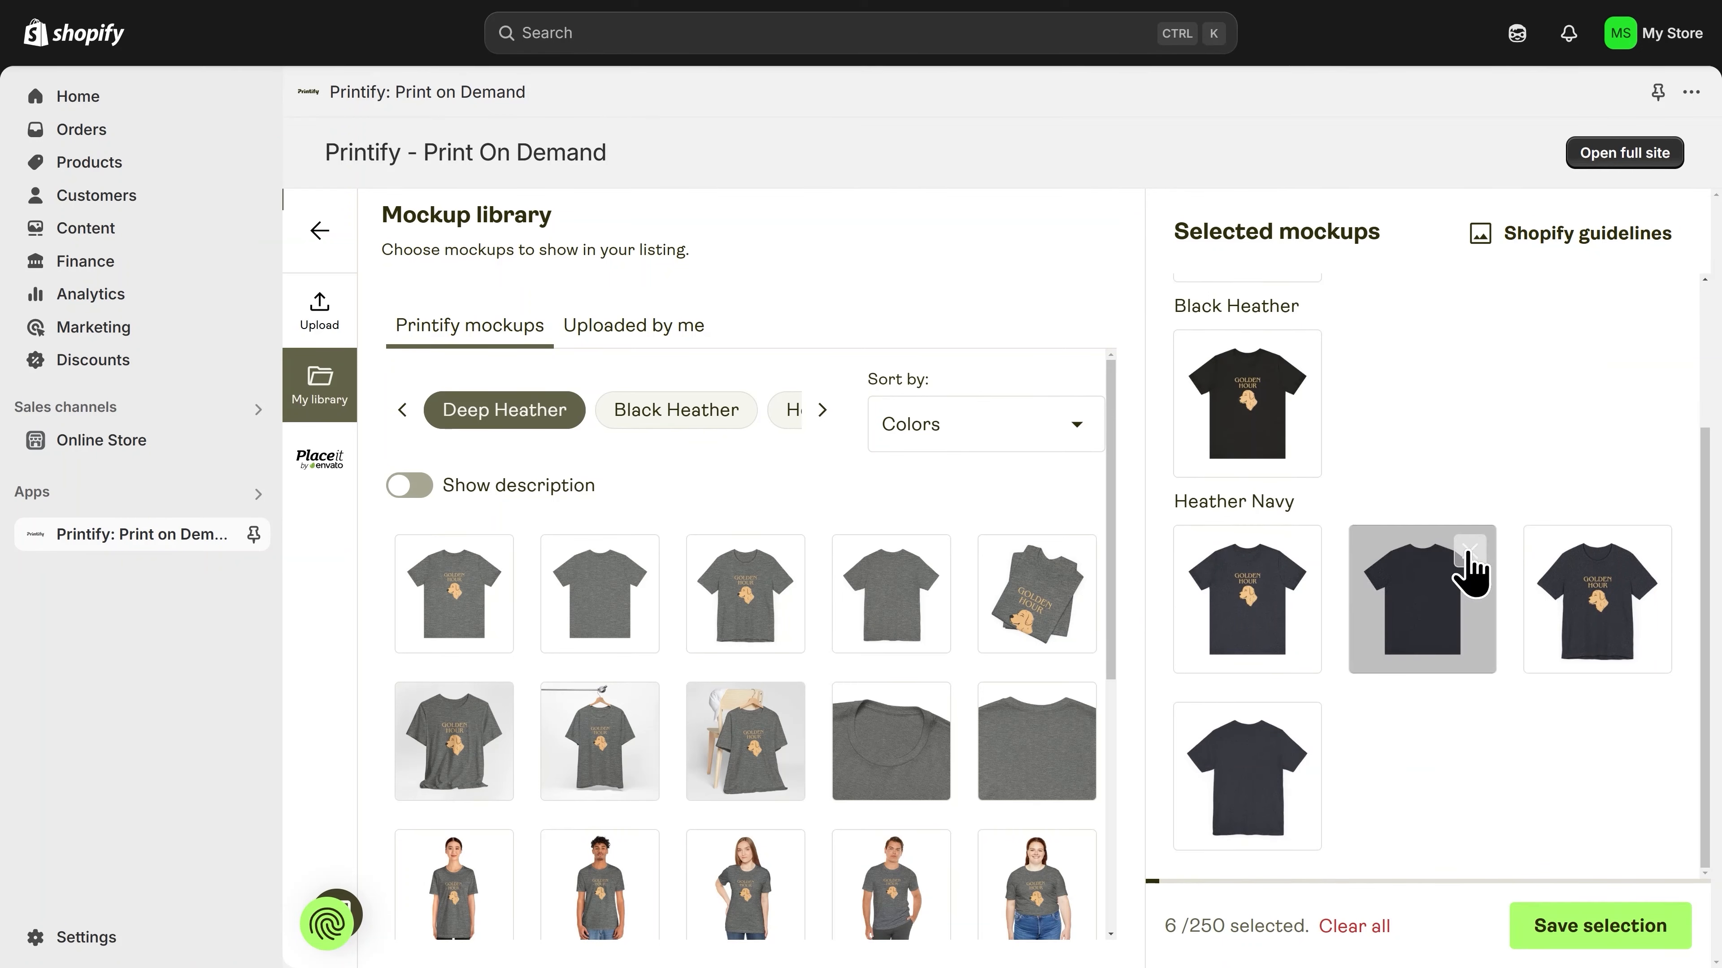
{"action": "left_click", "coordinate": [1469, 553]}
{"action": "left_click", "coordinate": [1468, 729]}
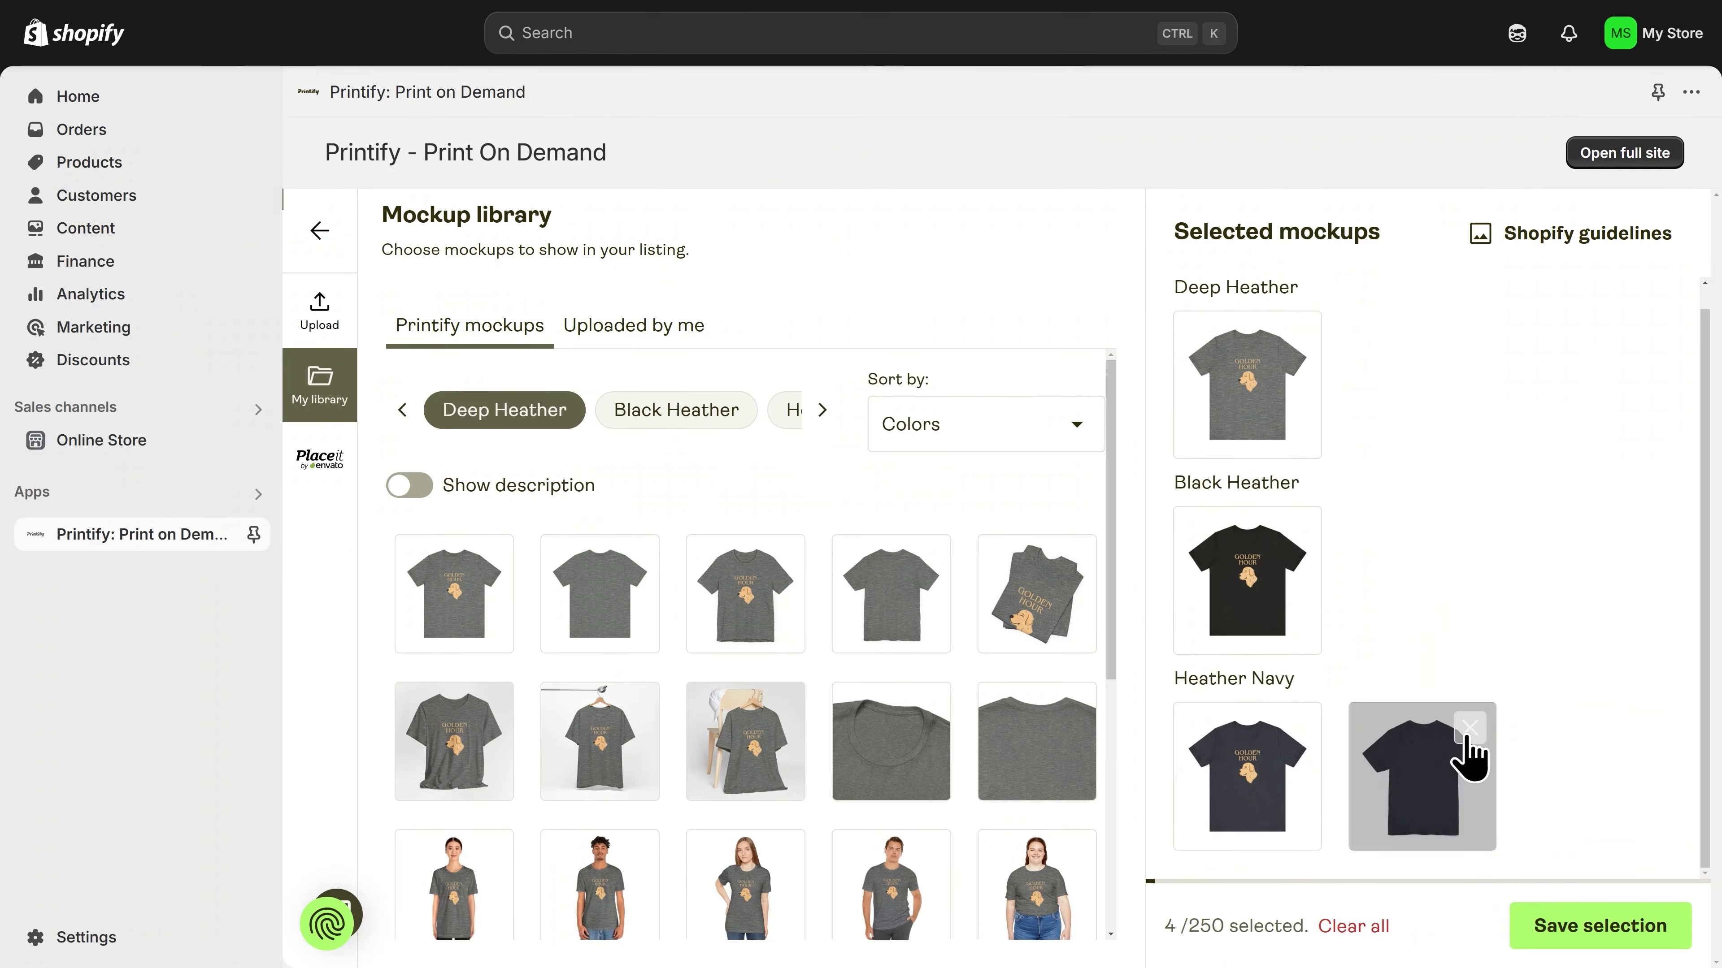
{"action": "left_click", "coordinate": [1468, 729]}
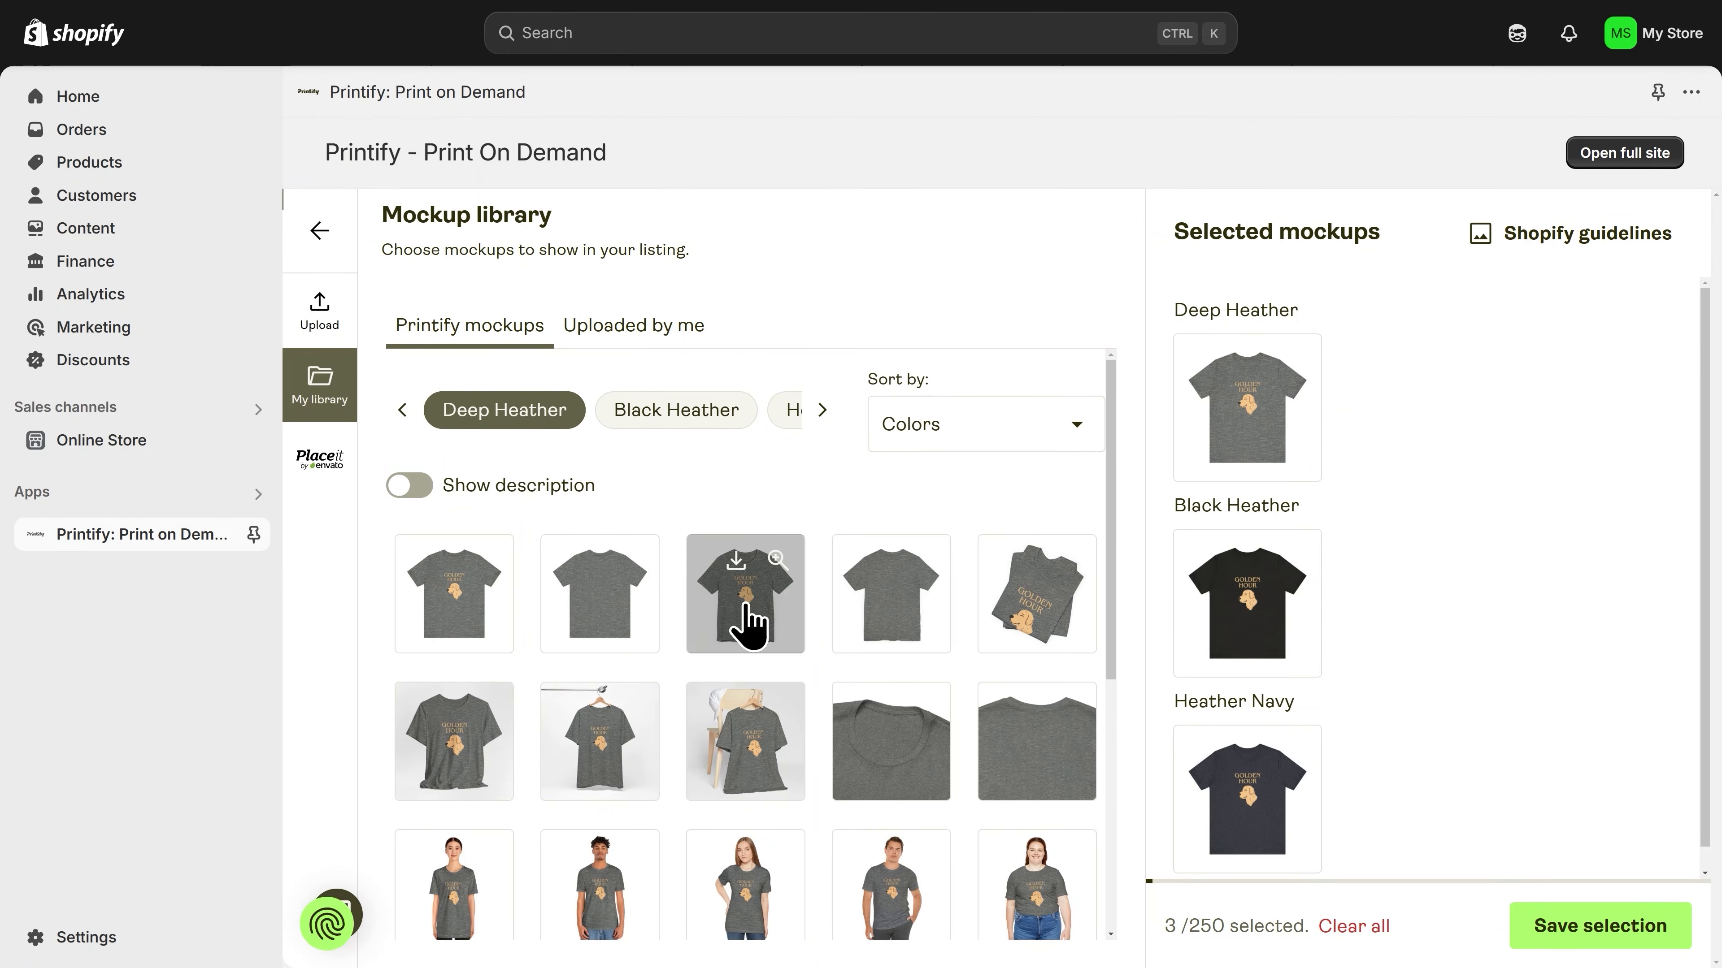
Step: Add the Deep Heather lifestyle mockup of a woman beside a plant and save the mockup selection
{"action": "scroll", "coordinate": [746, 610], "scroll_direction": "down", "scroll_amount": 6}
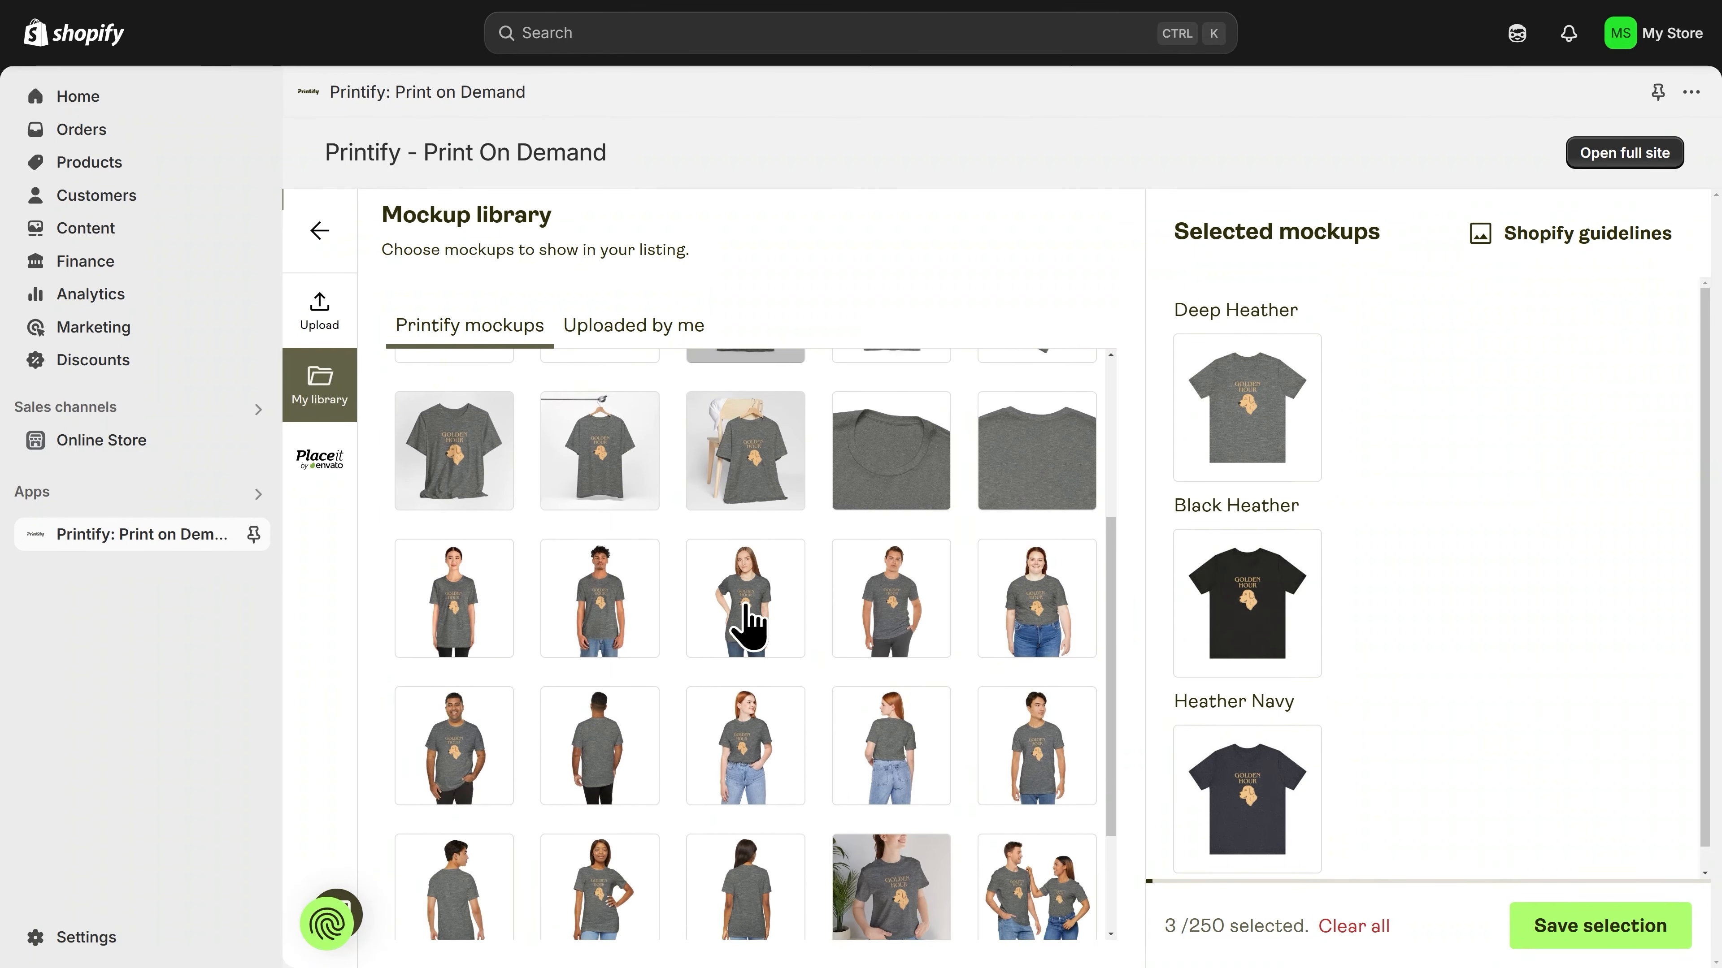
{"action": "scroll", "coordinate": [746, 619], "scroll_direction": "down", "scroll_amount": 1}
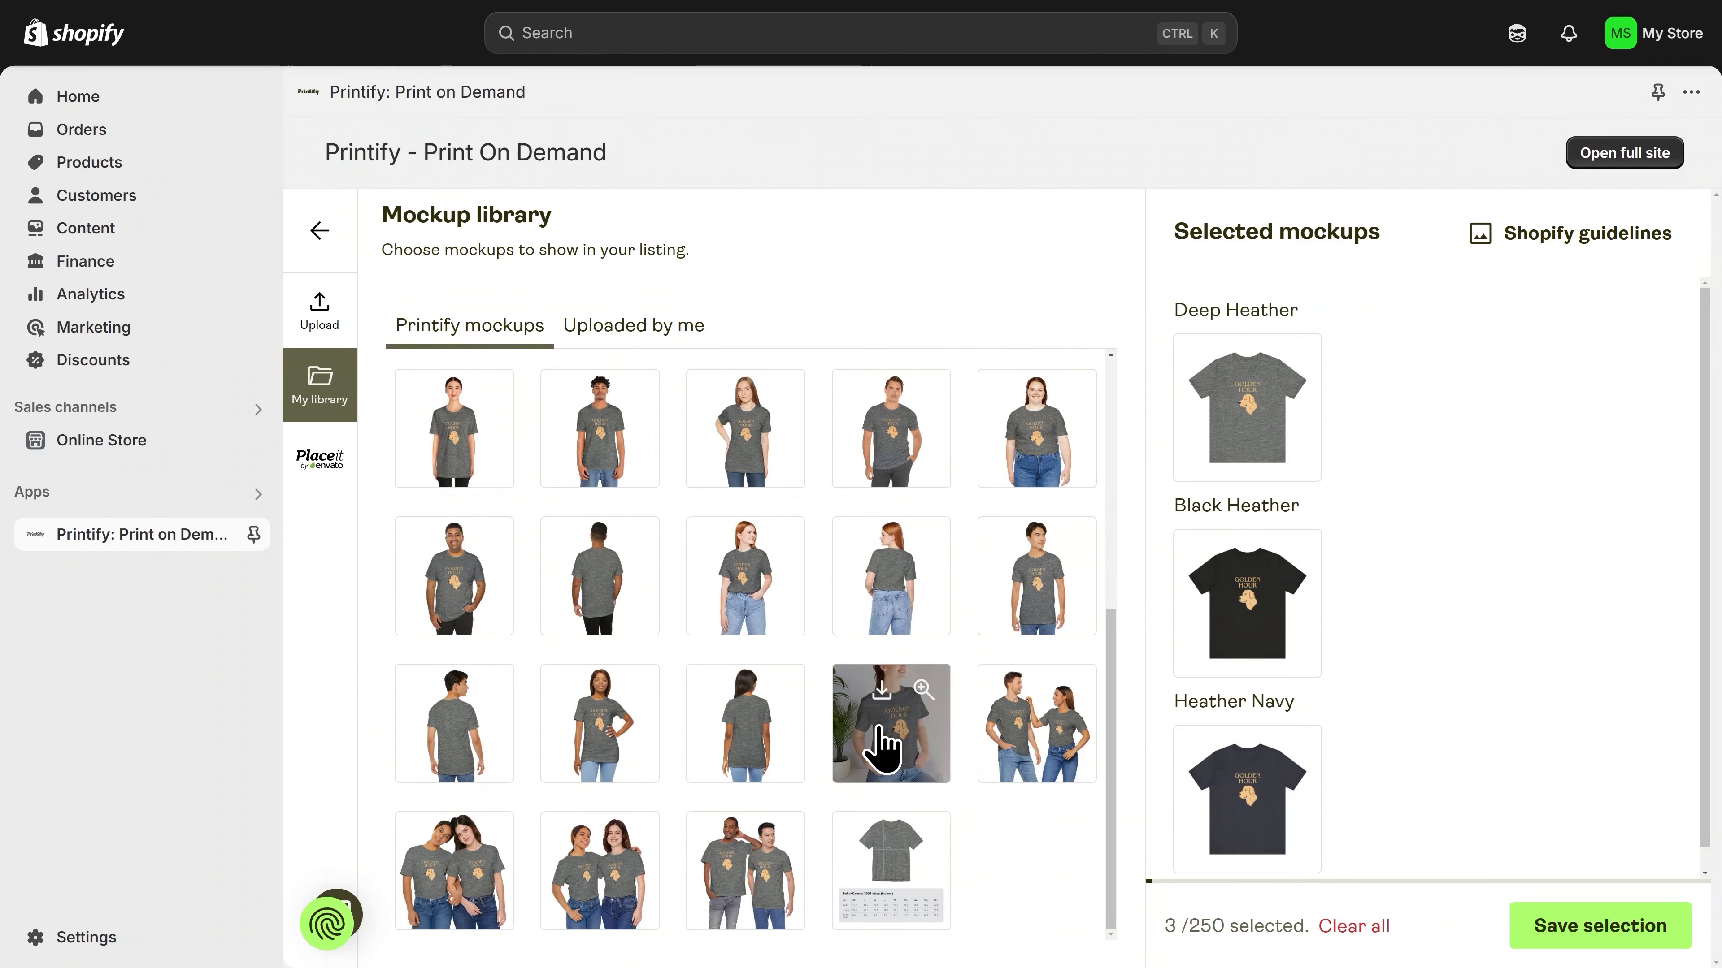
{"action": "left_click", "coordinate": [883, 746]}
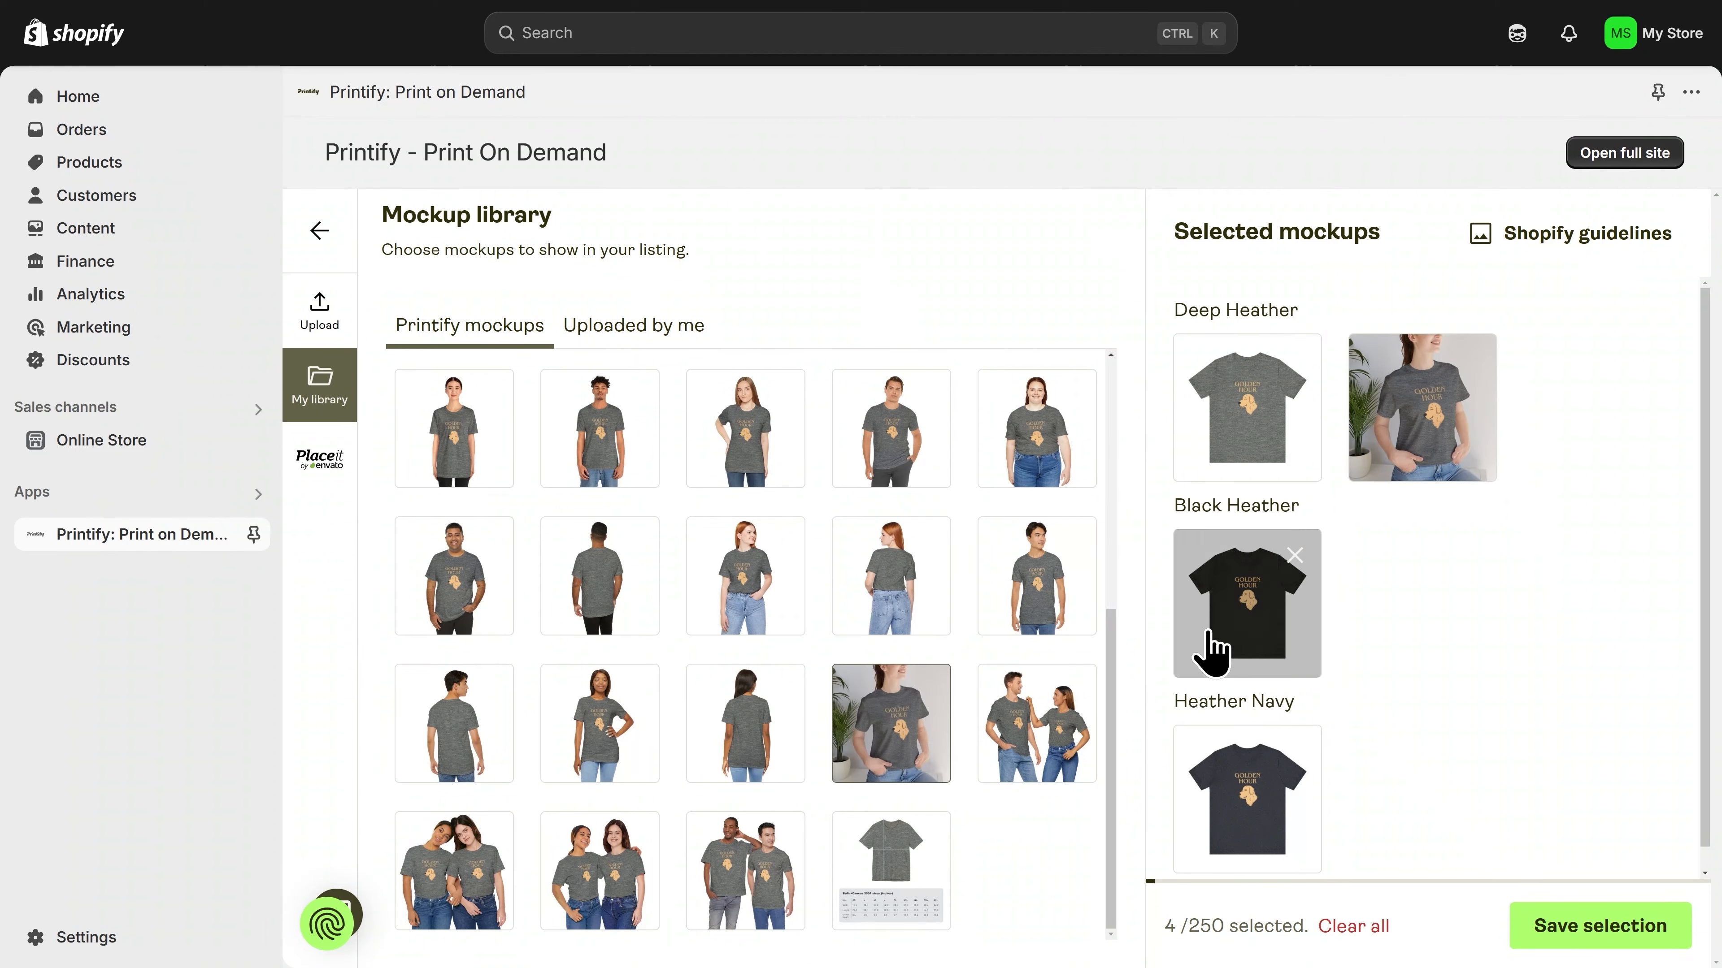
{"action": "mouse_move", "coordinate": [1403, 462]}
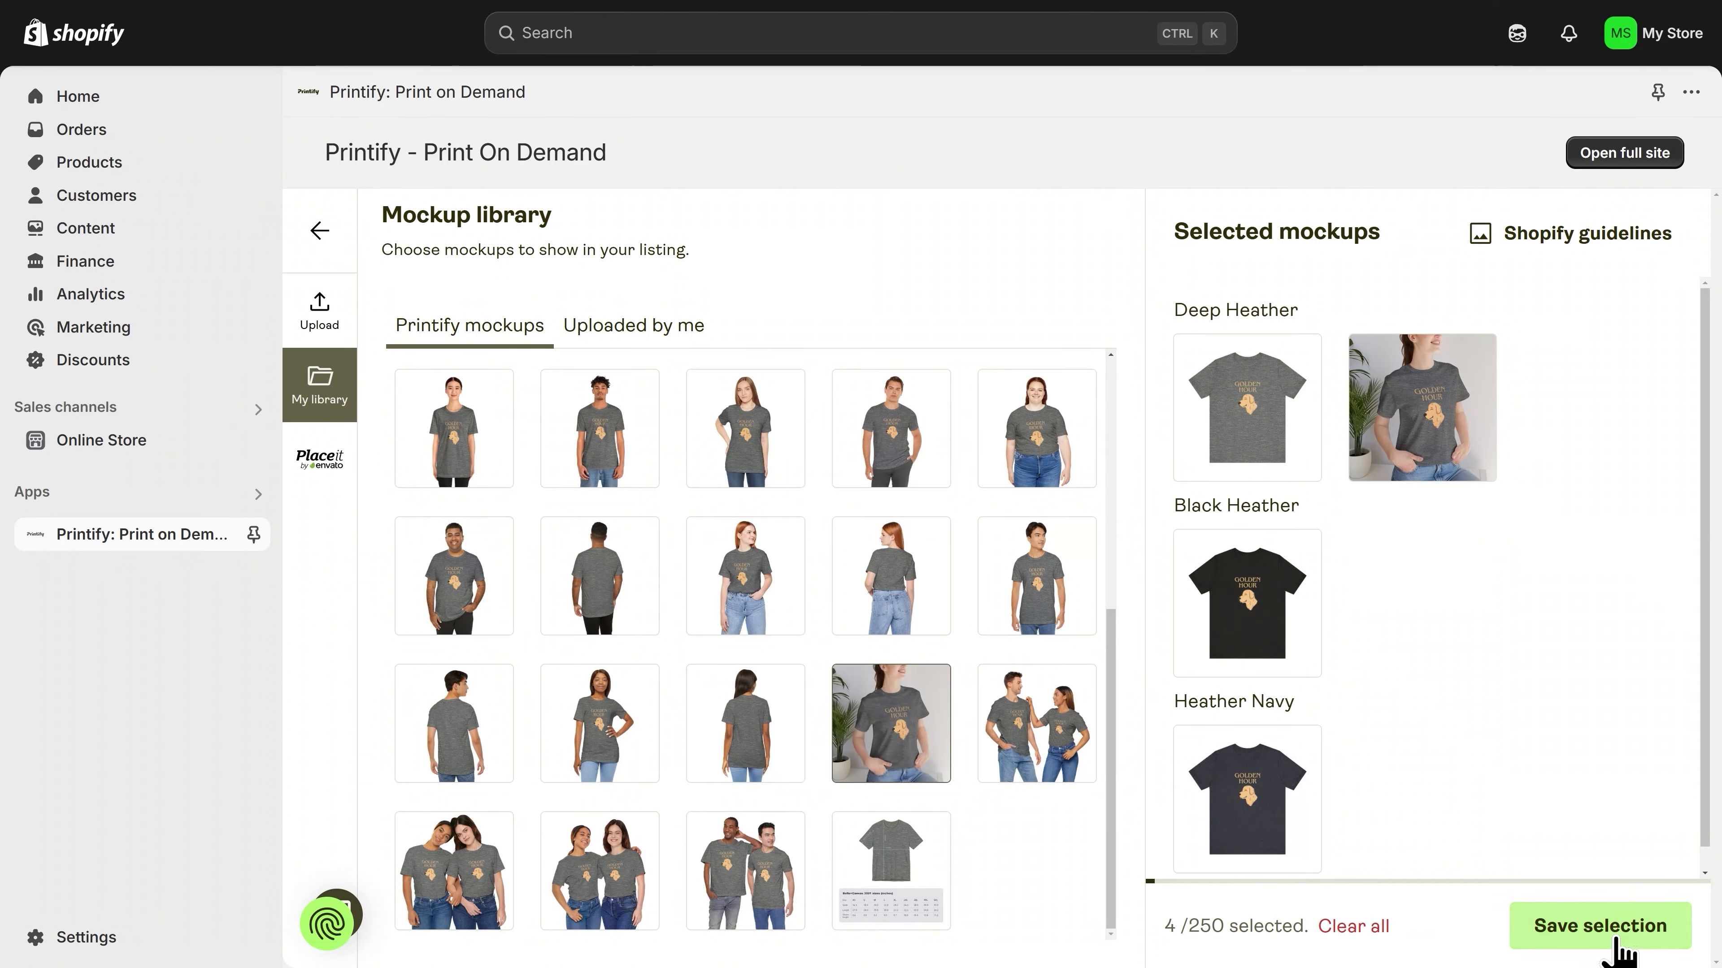
{"action": "left_click", "coordinate": [1594, 929]}
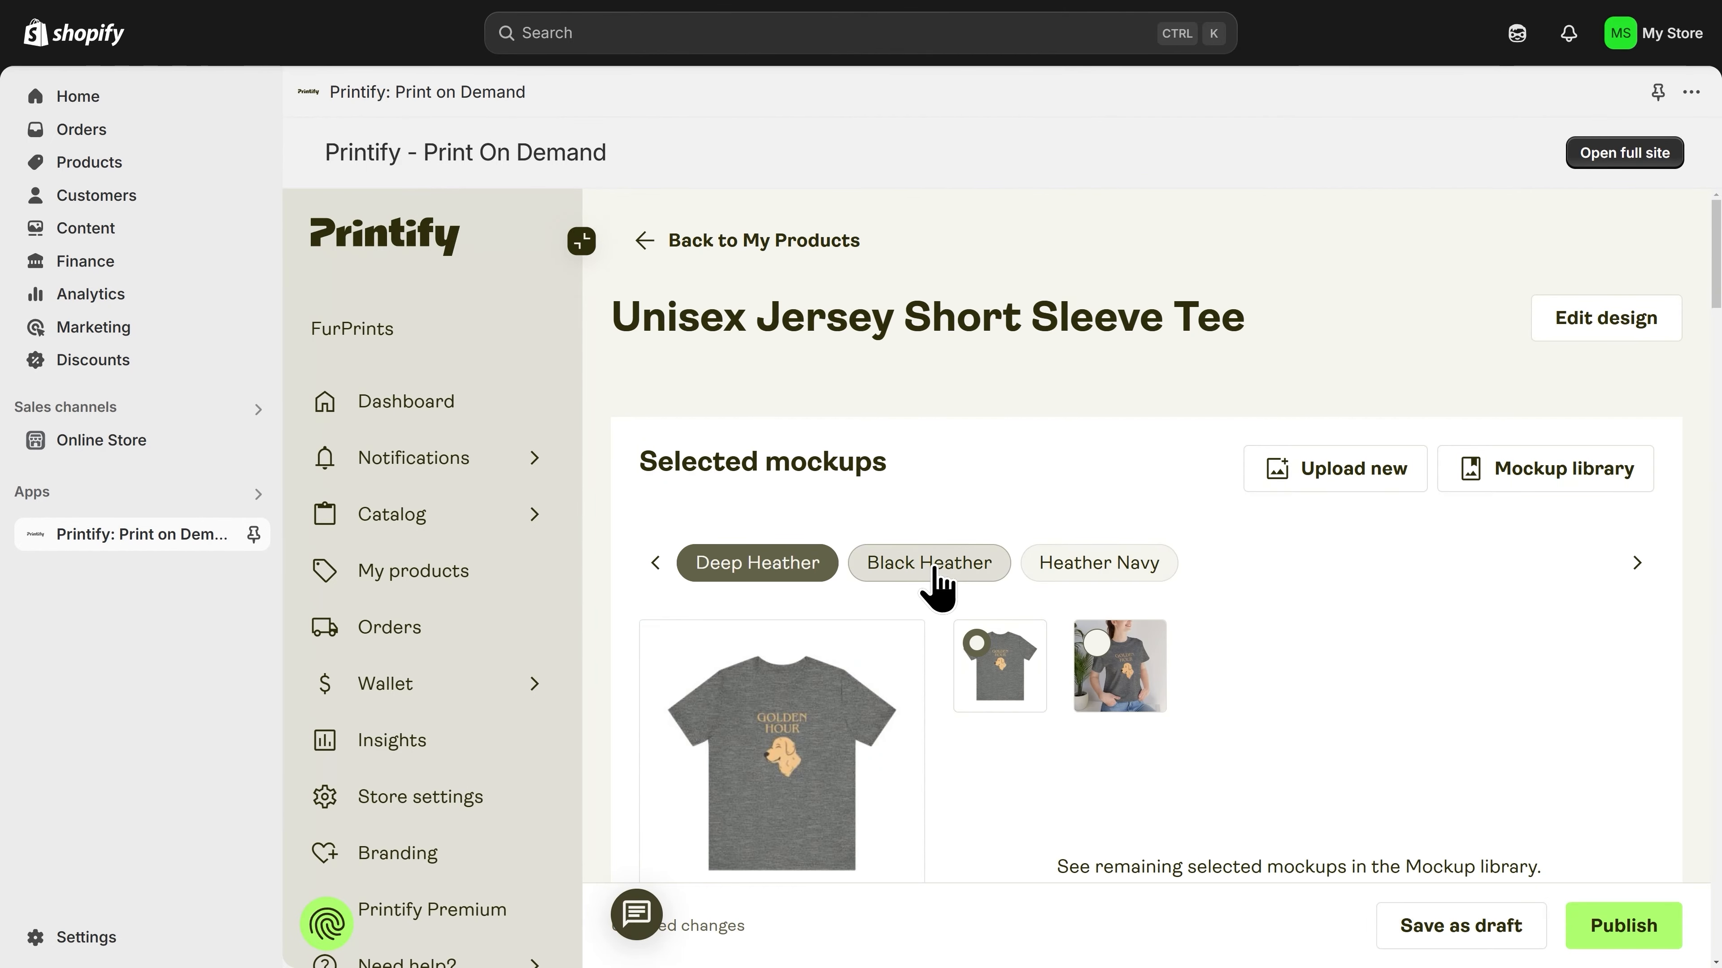
Step: Check the mockups kept for each color and make the Deep Heather lifestyle photo the main product image
{"action": "left_click", "coordinate": [935, 572]}
{"action": "left_click", "coordinate": [1057, 575]}
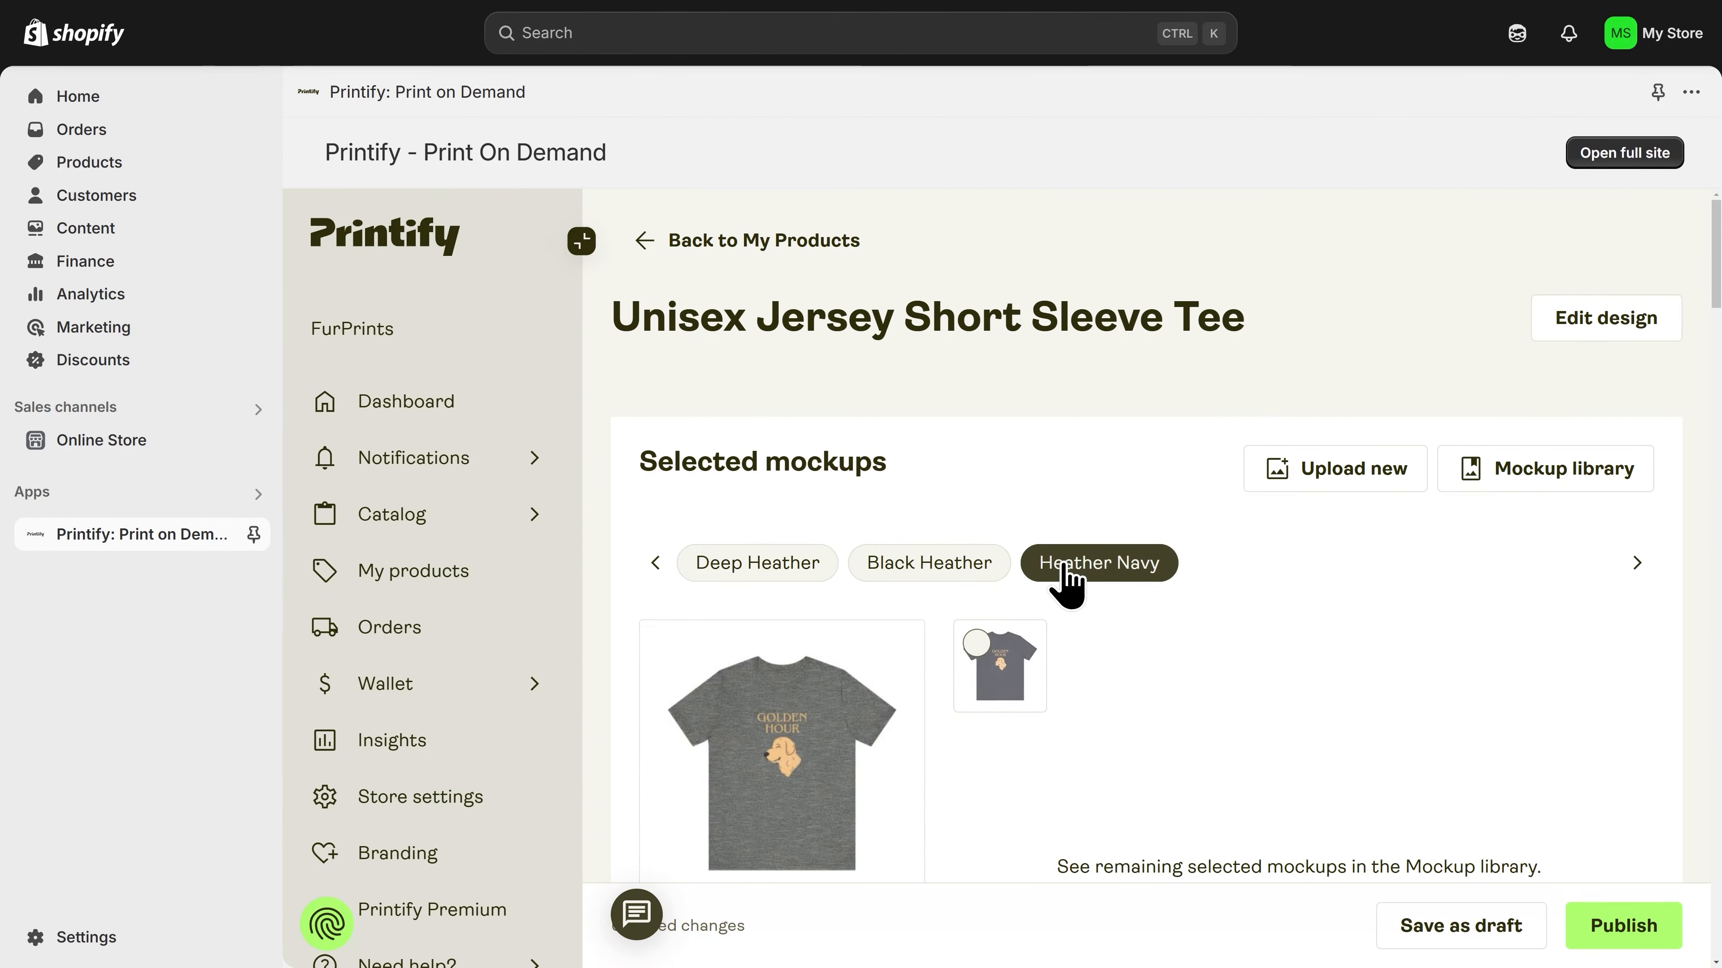
{"action": "left_click", "coordinate": [779, 573]}
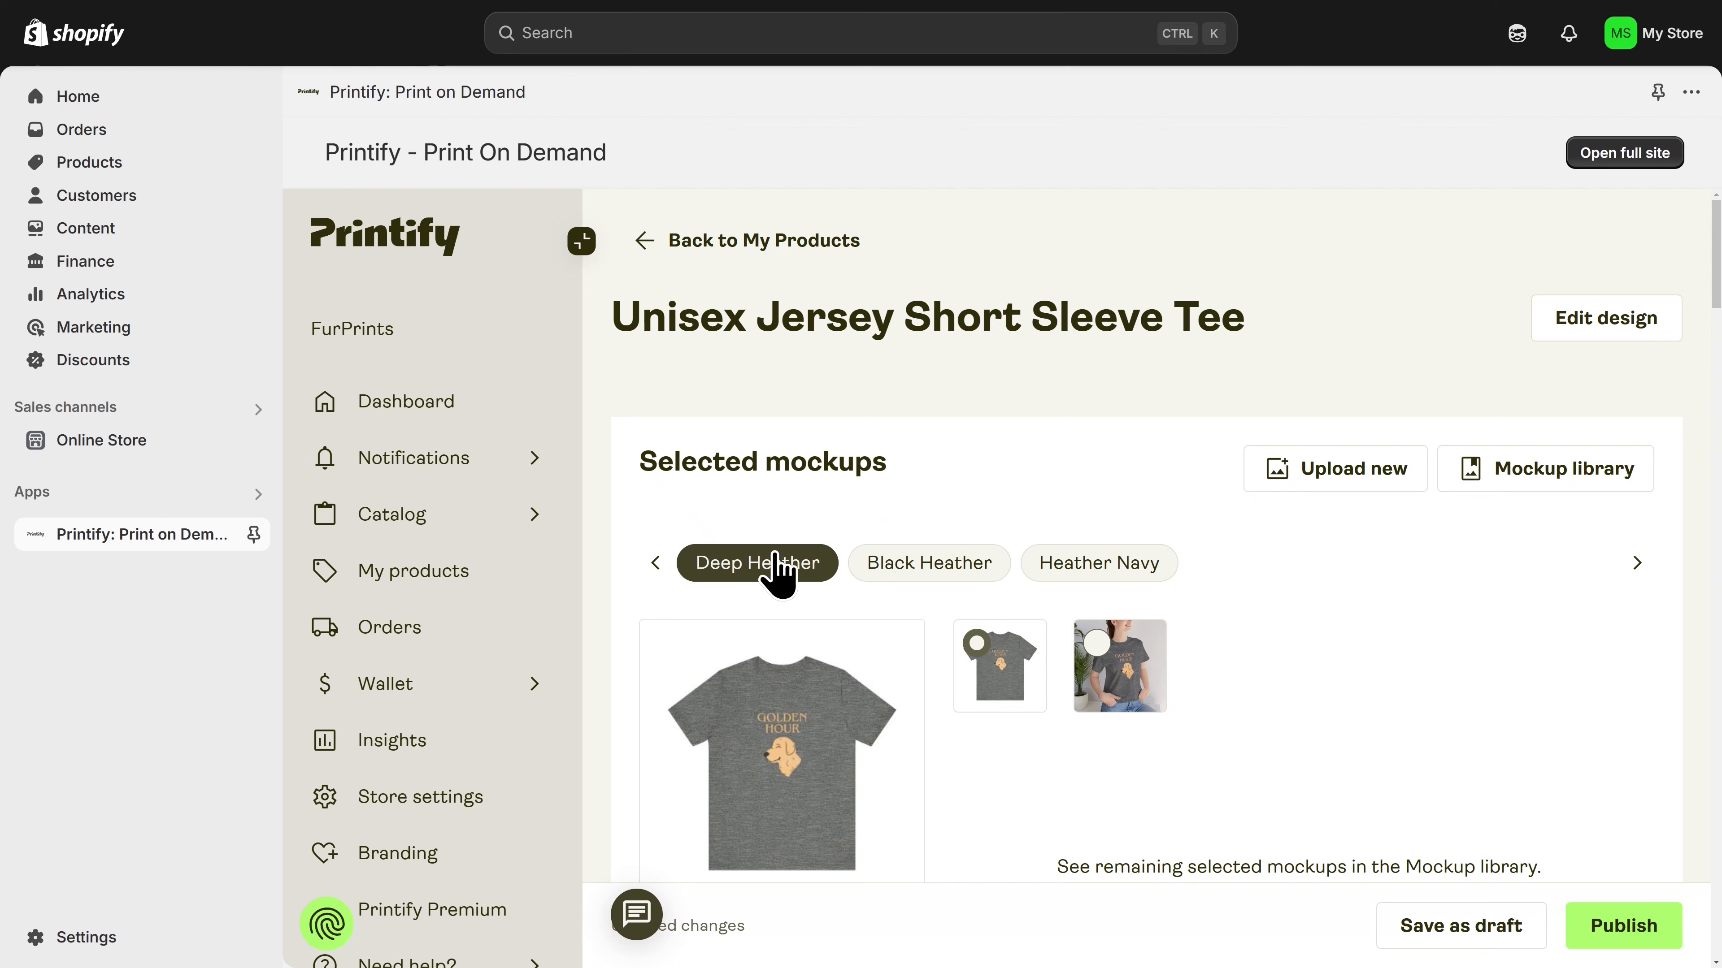
{"action": "scroll", "coordinate": [776, 570], "scroll_direction": "down", "scroll_amount": 3}
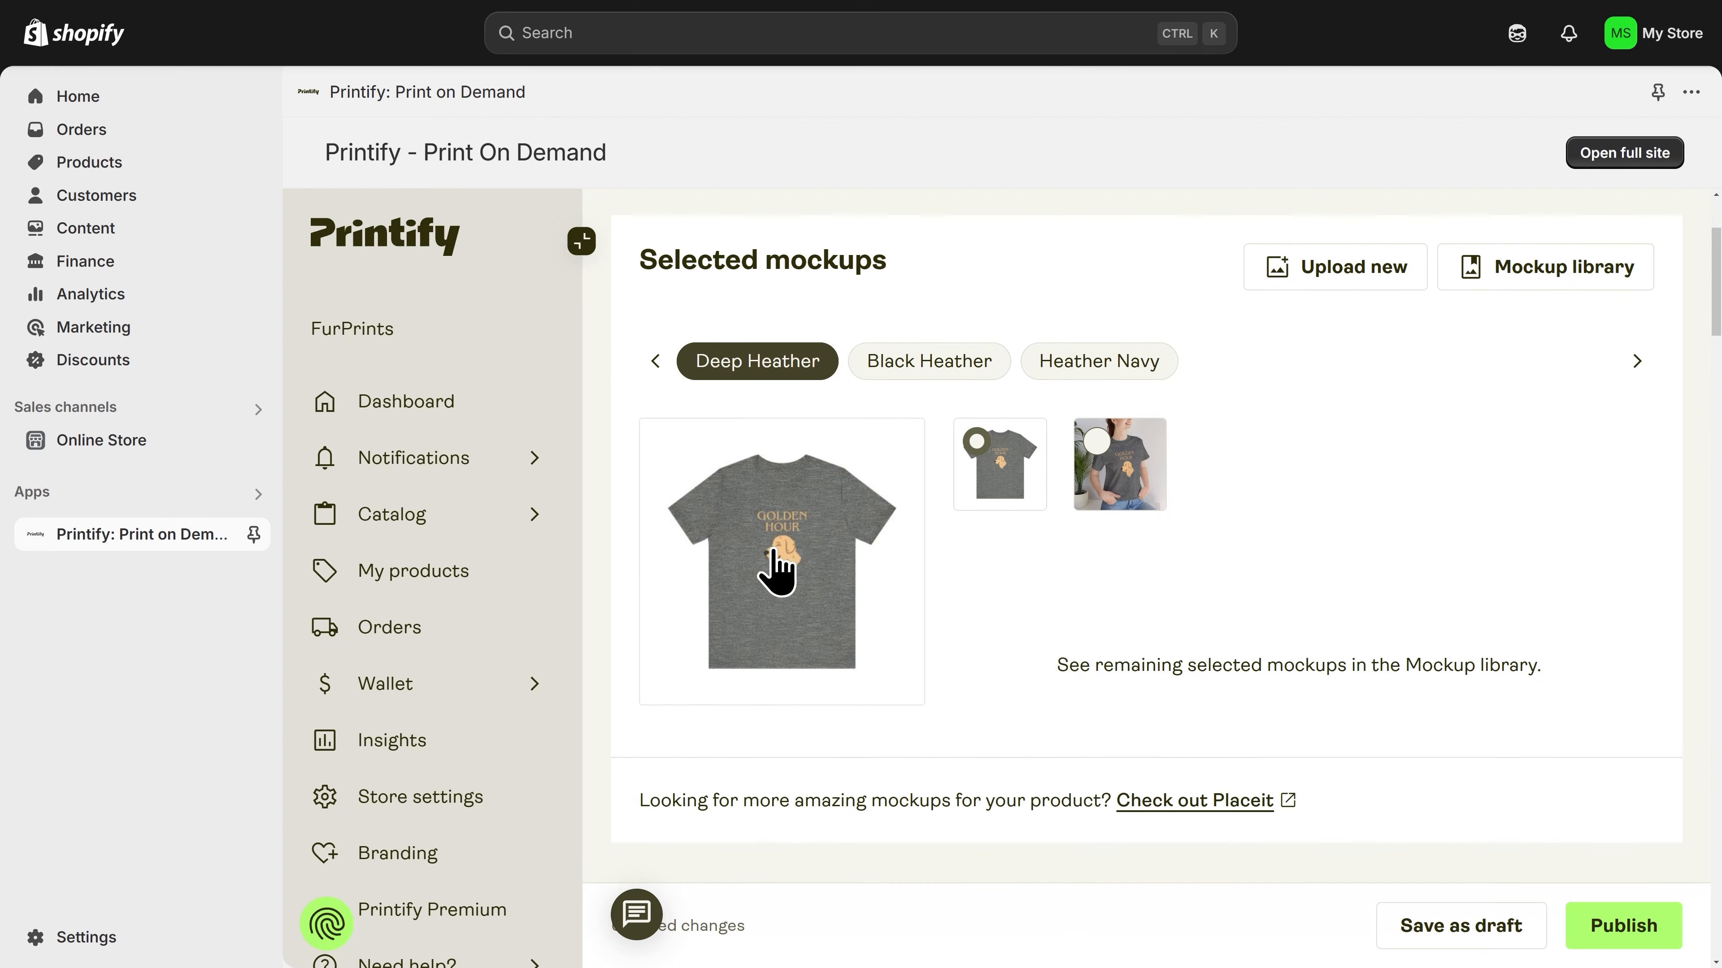
{"action": "left_click", "coordinate": [1127, 482]}
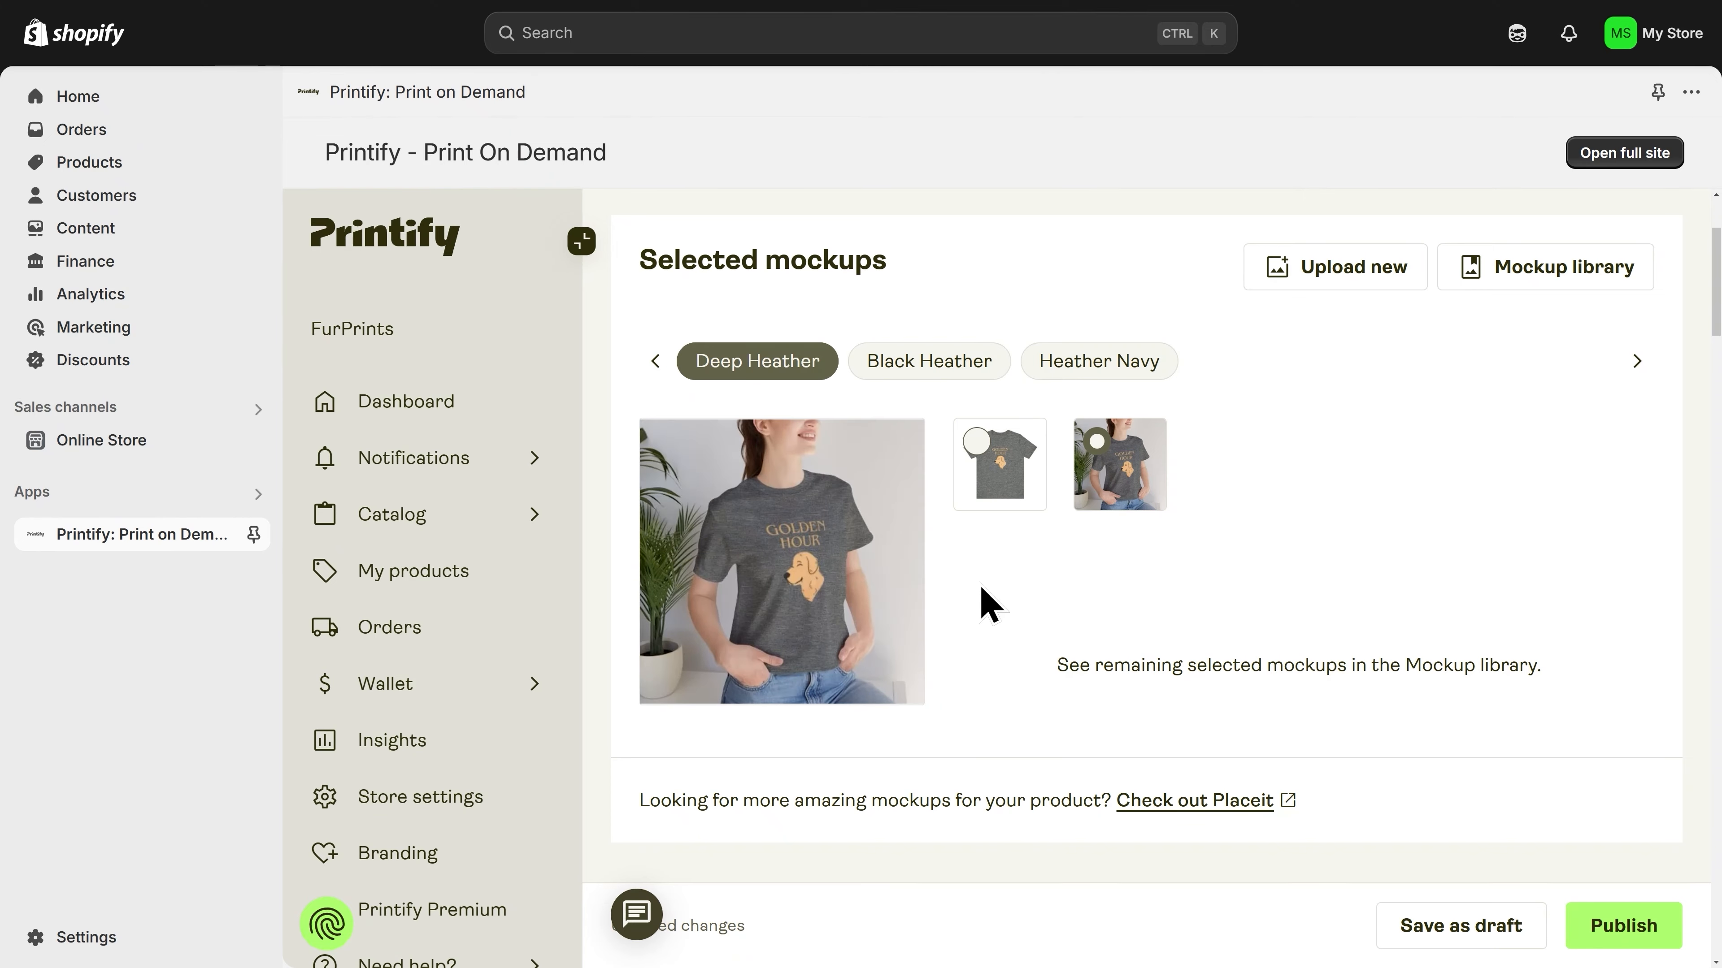
Step: Replace the listing title with "Golden Hour Tee"
{"action": "scroll", "coordinate": [983, 597], "scroll_direction": "down", "scroll_amount": 8}
{"action": "scroll", "coordinate": [990, 600], "scroll_direction": "down", "scroll_amount": 4}
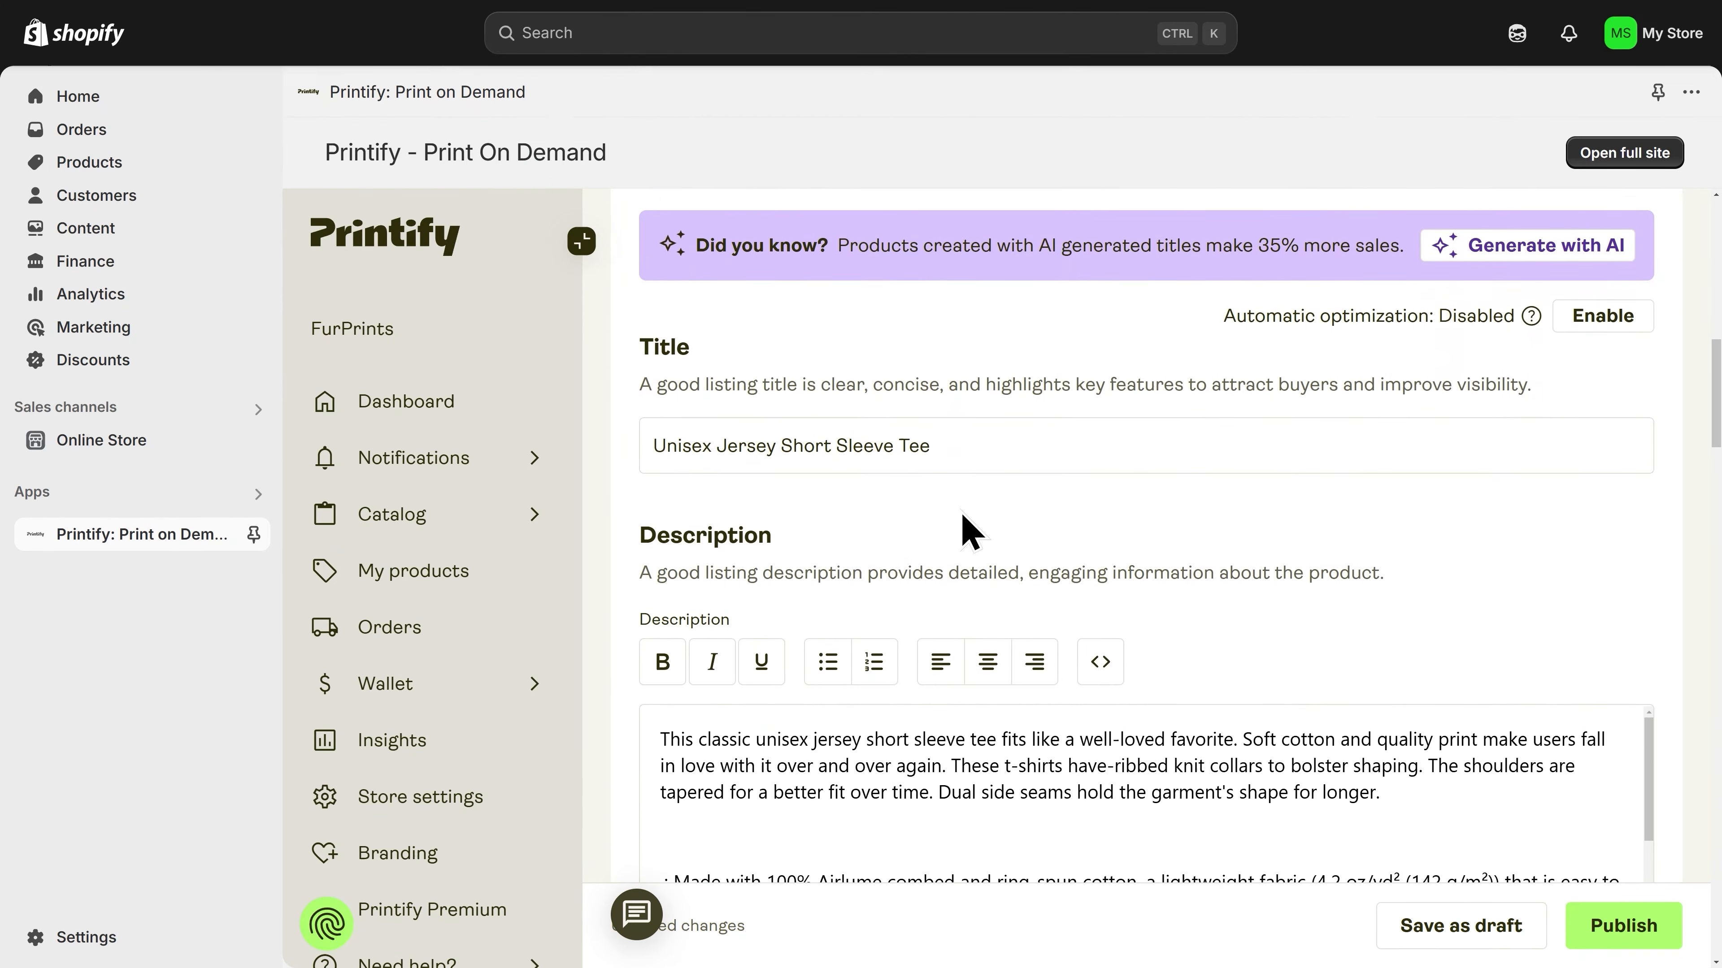
{"action": "triple_click", "coordinate": [961, 446]}
{"action": "type", "text": "Golden Hour"}
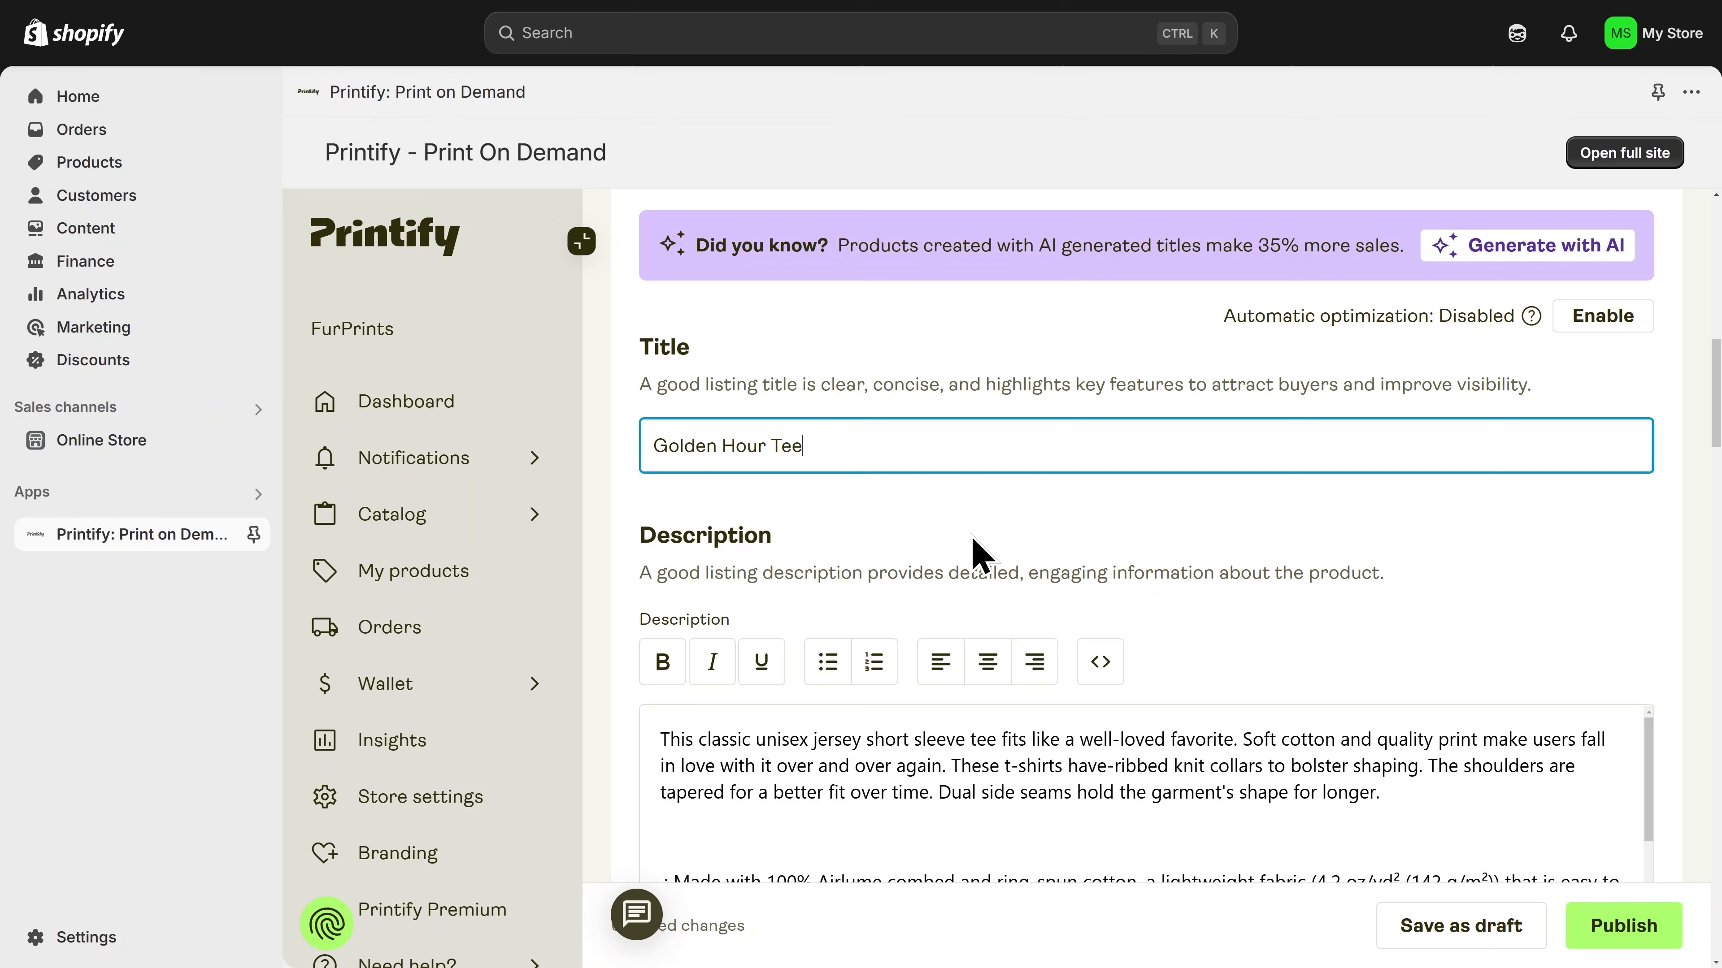
Step: Delete the entire default text from the product description
{"action": "scroll", "coordinate": [956, 739], "scroll_direction": "down", "scroll_amount": 3}
{"action": "scroll", "coordinate": [953, 753], "scroll_direction": "up", "scroll_amount": 3}
{"action": "scroll", "coordinate": [1184, 614], "scroll_direction": "down", "scroll_amount": 1}
{"action": "scroll", "coordinate": [1190, 629], "scroll_direction": "down", "scroll_amount": 2}
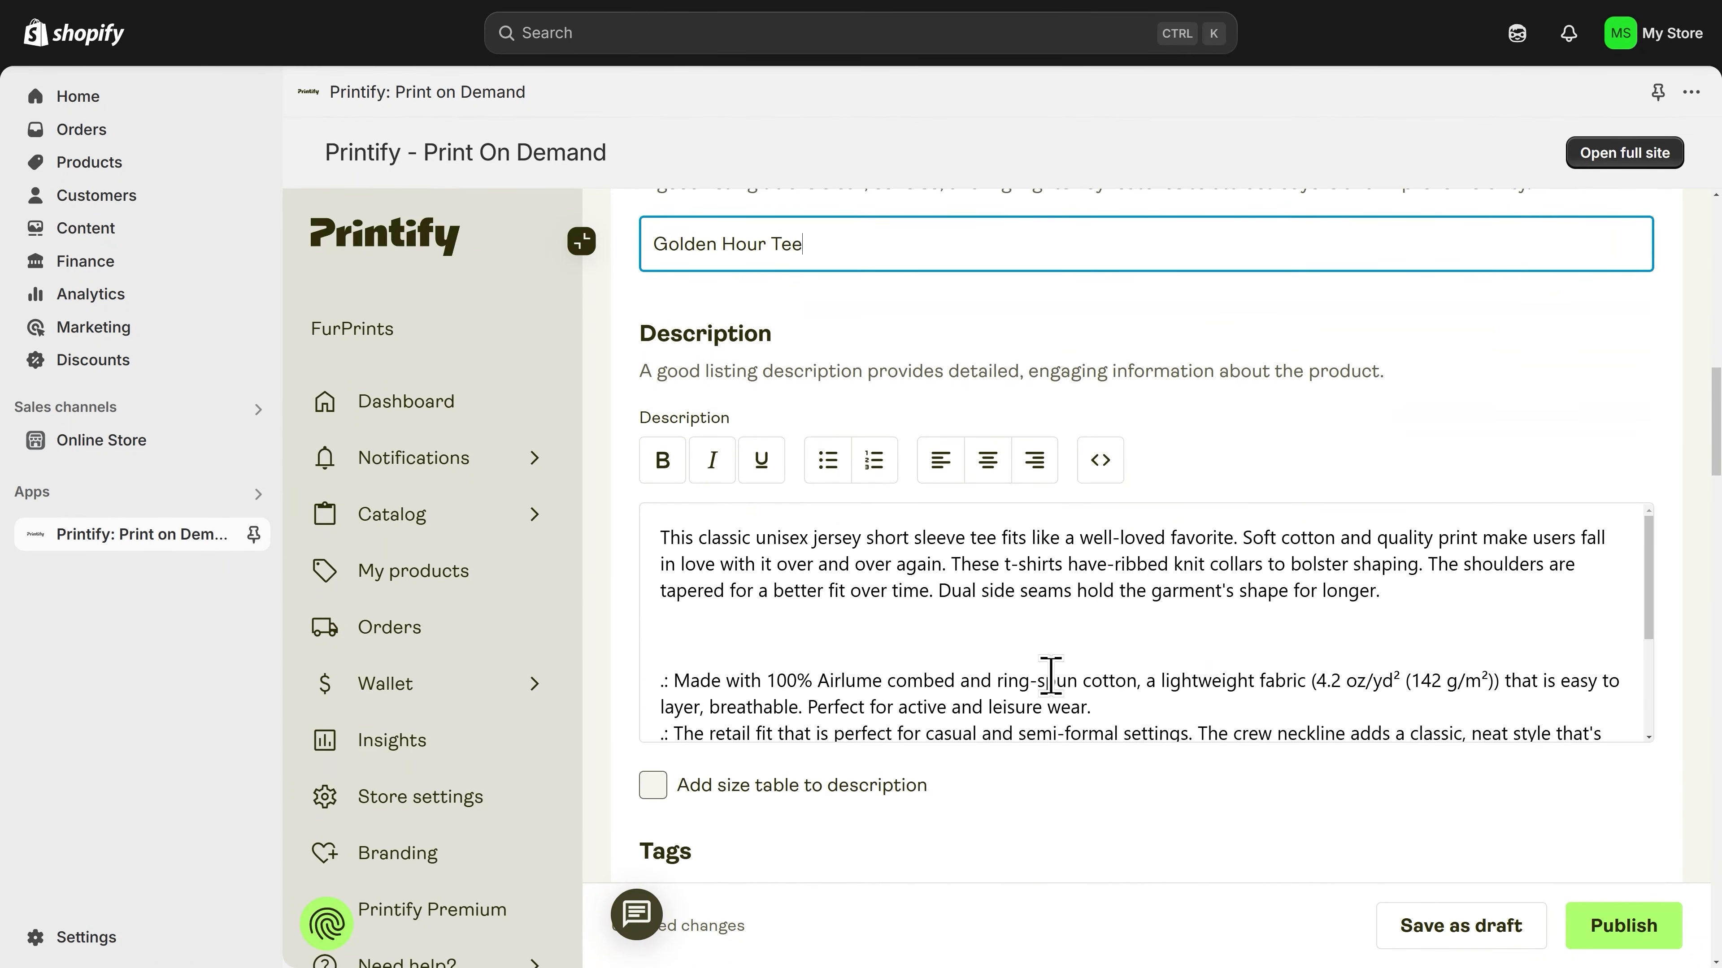
{"action": "left_click", "coordinate": [1017, 621]}
{"action": "key", "text": "ctrl+a"}
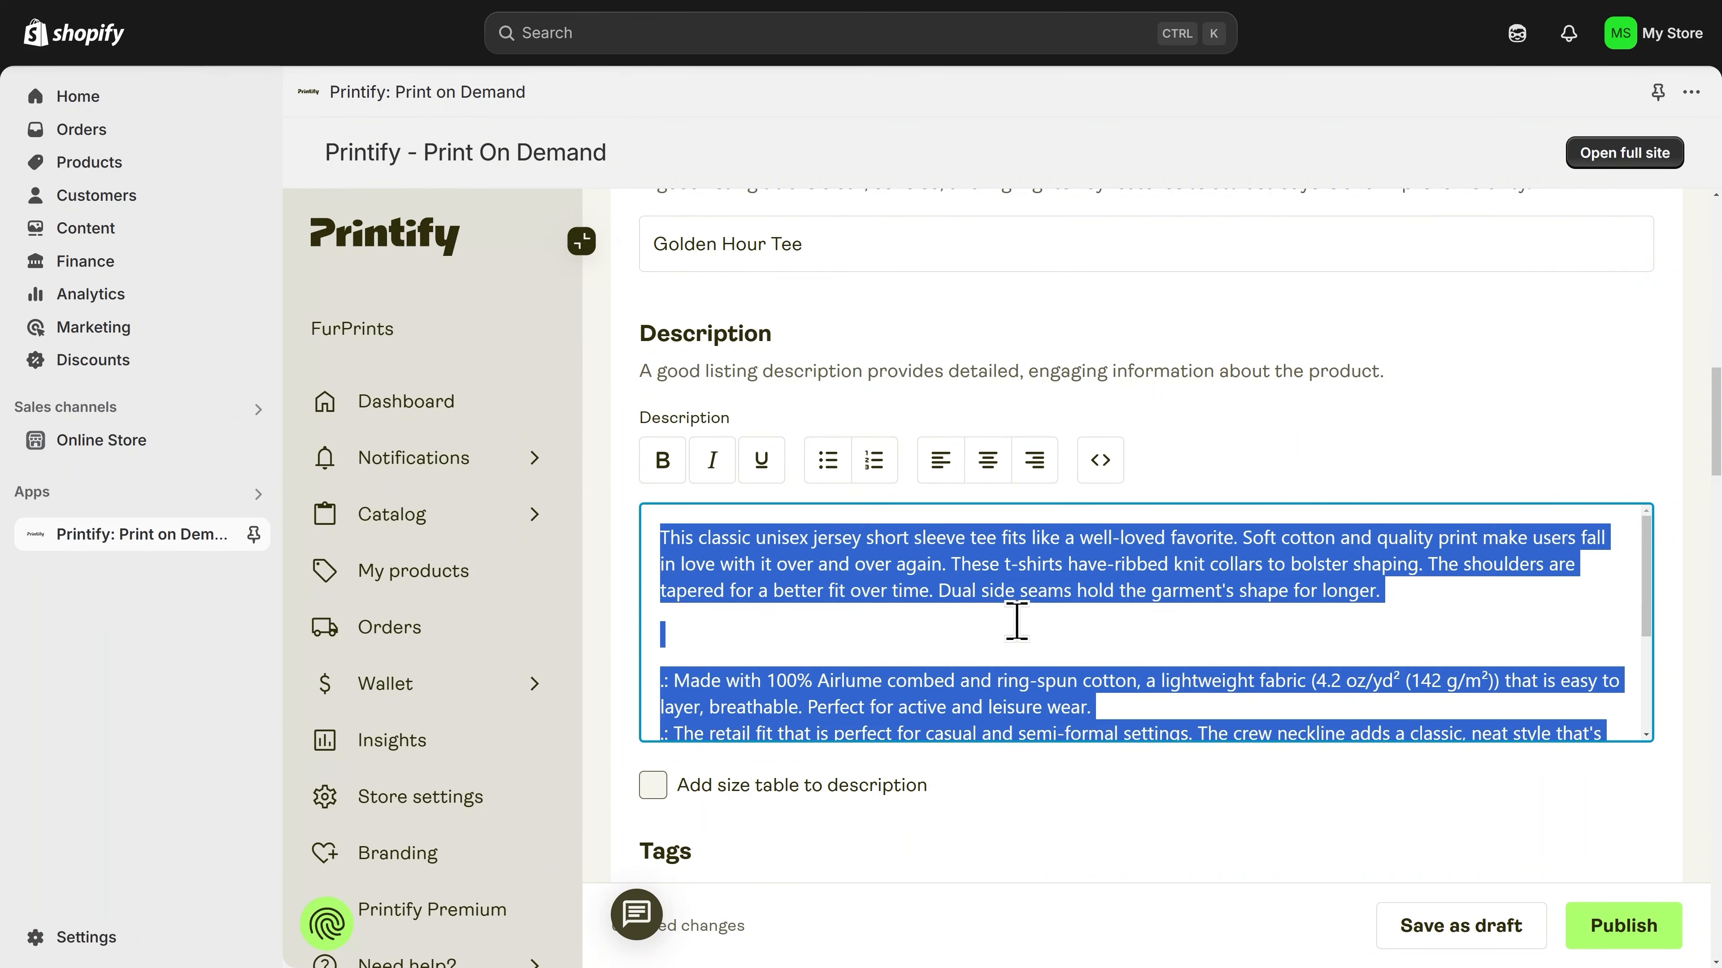
{"action": "key", "text": "BackSpace"}
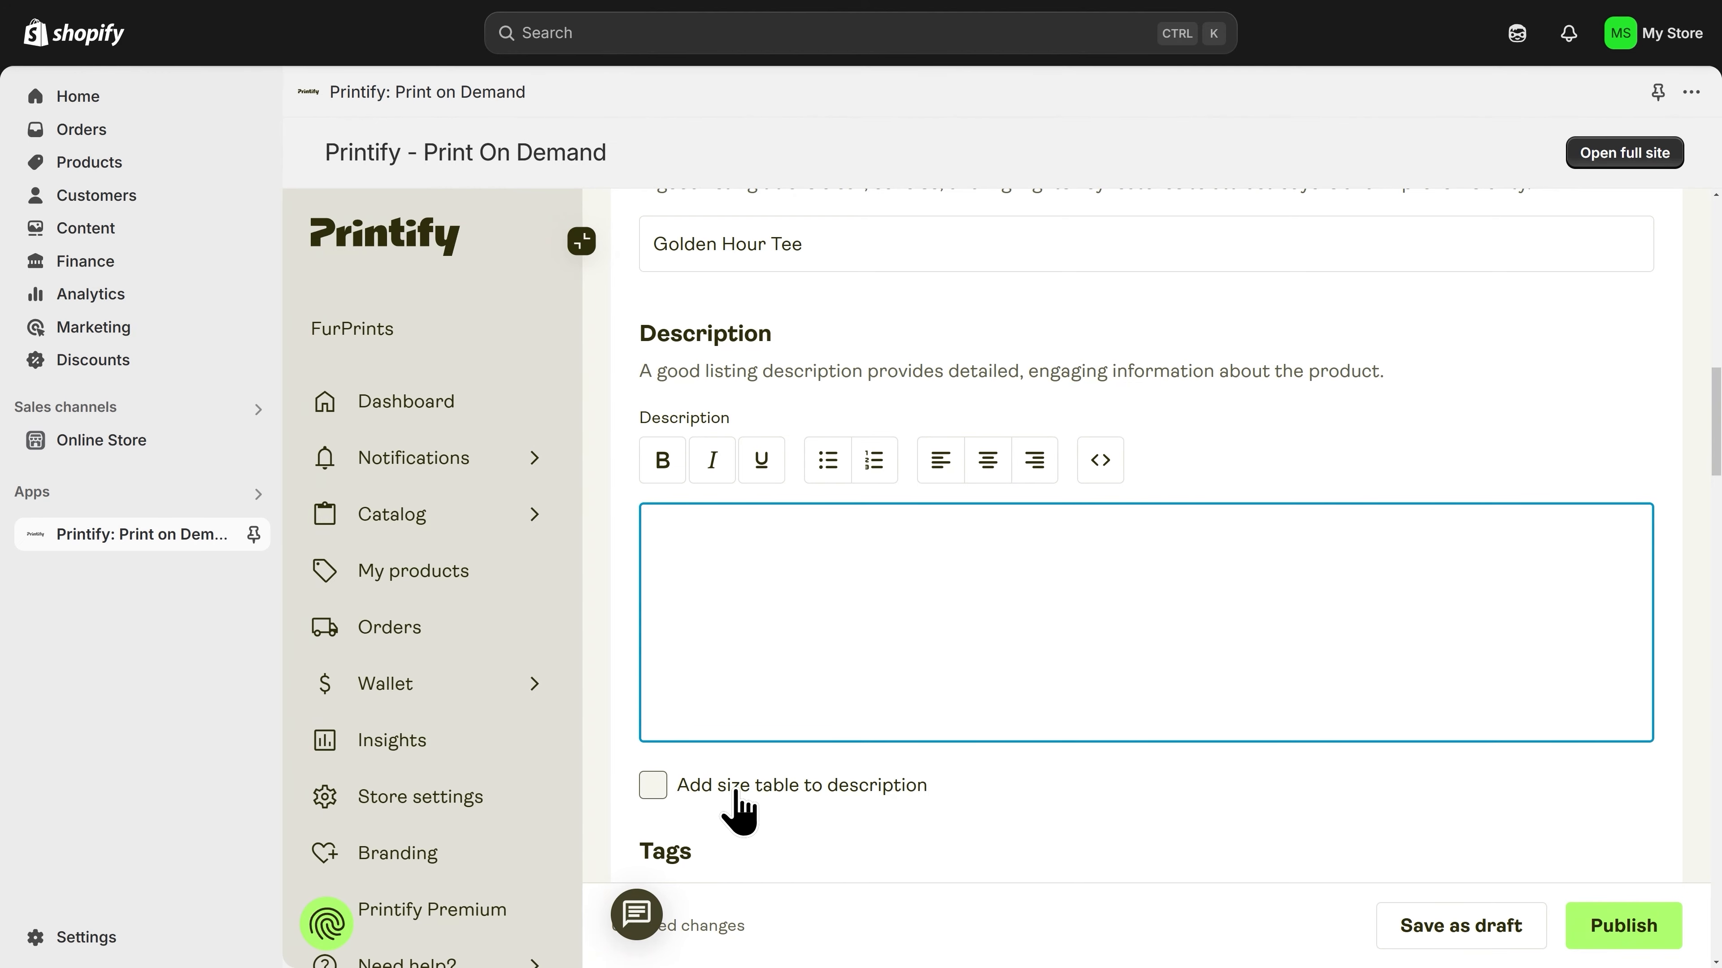
Step: Remove all default tags from the listing, from Men's Clothing through Personalization Picks
{"action": "scroll", "coordinate": [739, 810], "scroll_direction": "down", "scroll_amount": 2}
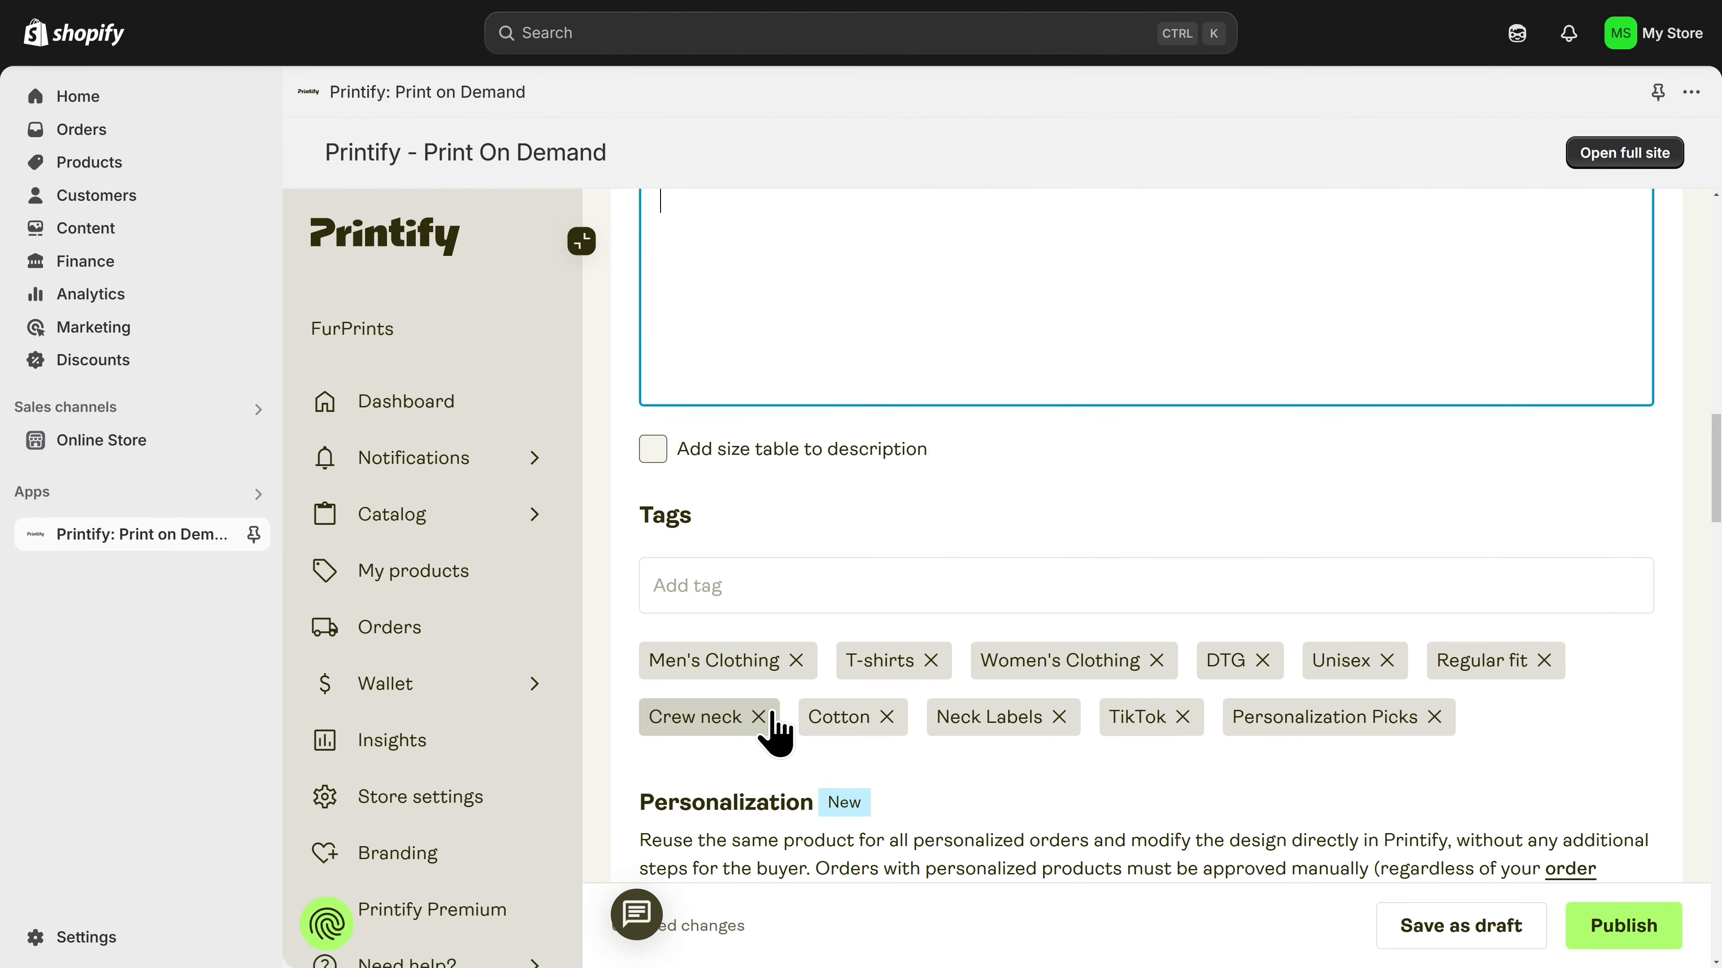
{"action": "left_click", "coordinate": [796, 660]}
{"action": "left_click", "coordinate": [734, 660]}
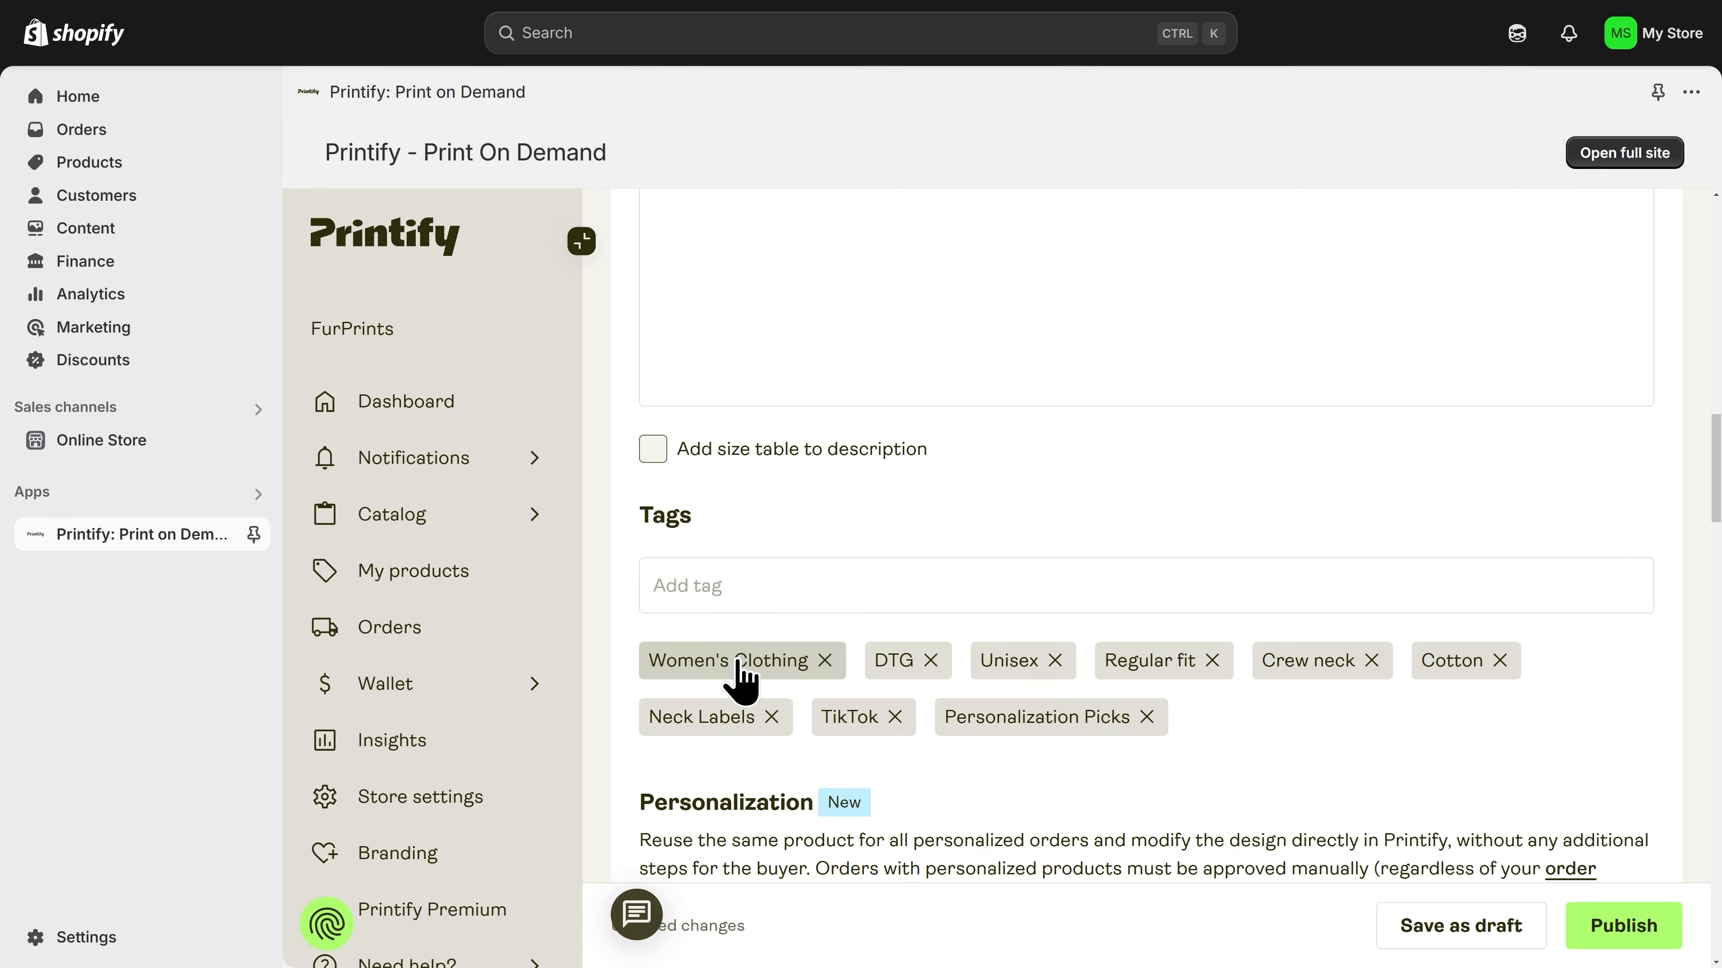
{"action": "left_click", "coordinate": [824, 661]}
{"action": "left_click", "coordinate": [705, 660]}
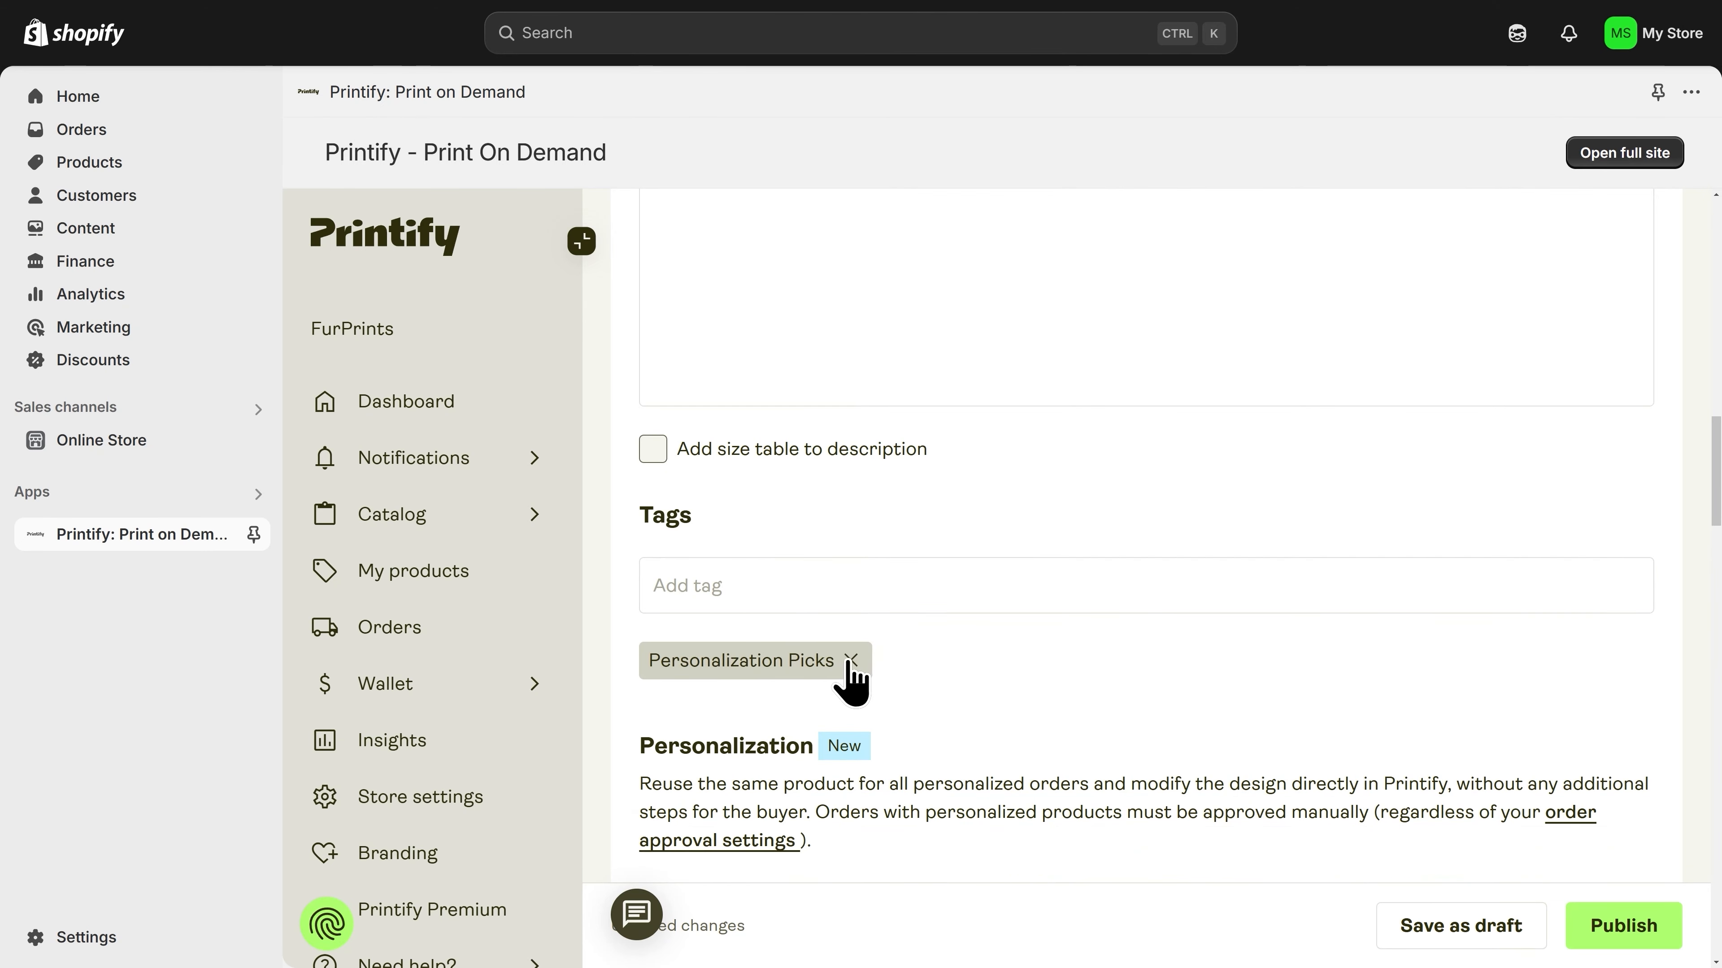
{"action": "left_click", "coordinate": [851, 661]}
Step: Review the listing's personalization option, shipping methods, shipping profile and the pricing table by size
{"action": "scroll", "coordinate": [728, 698], "scroll_direction": "down", "scroll_amount": 3}
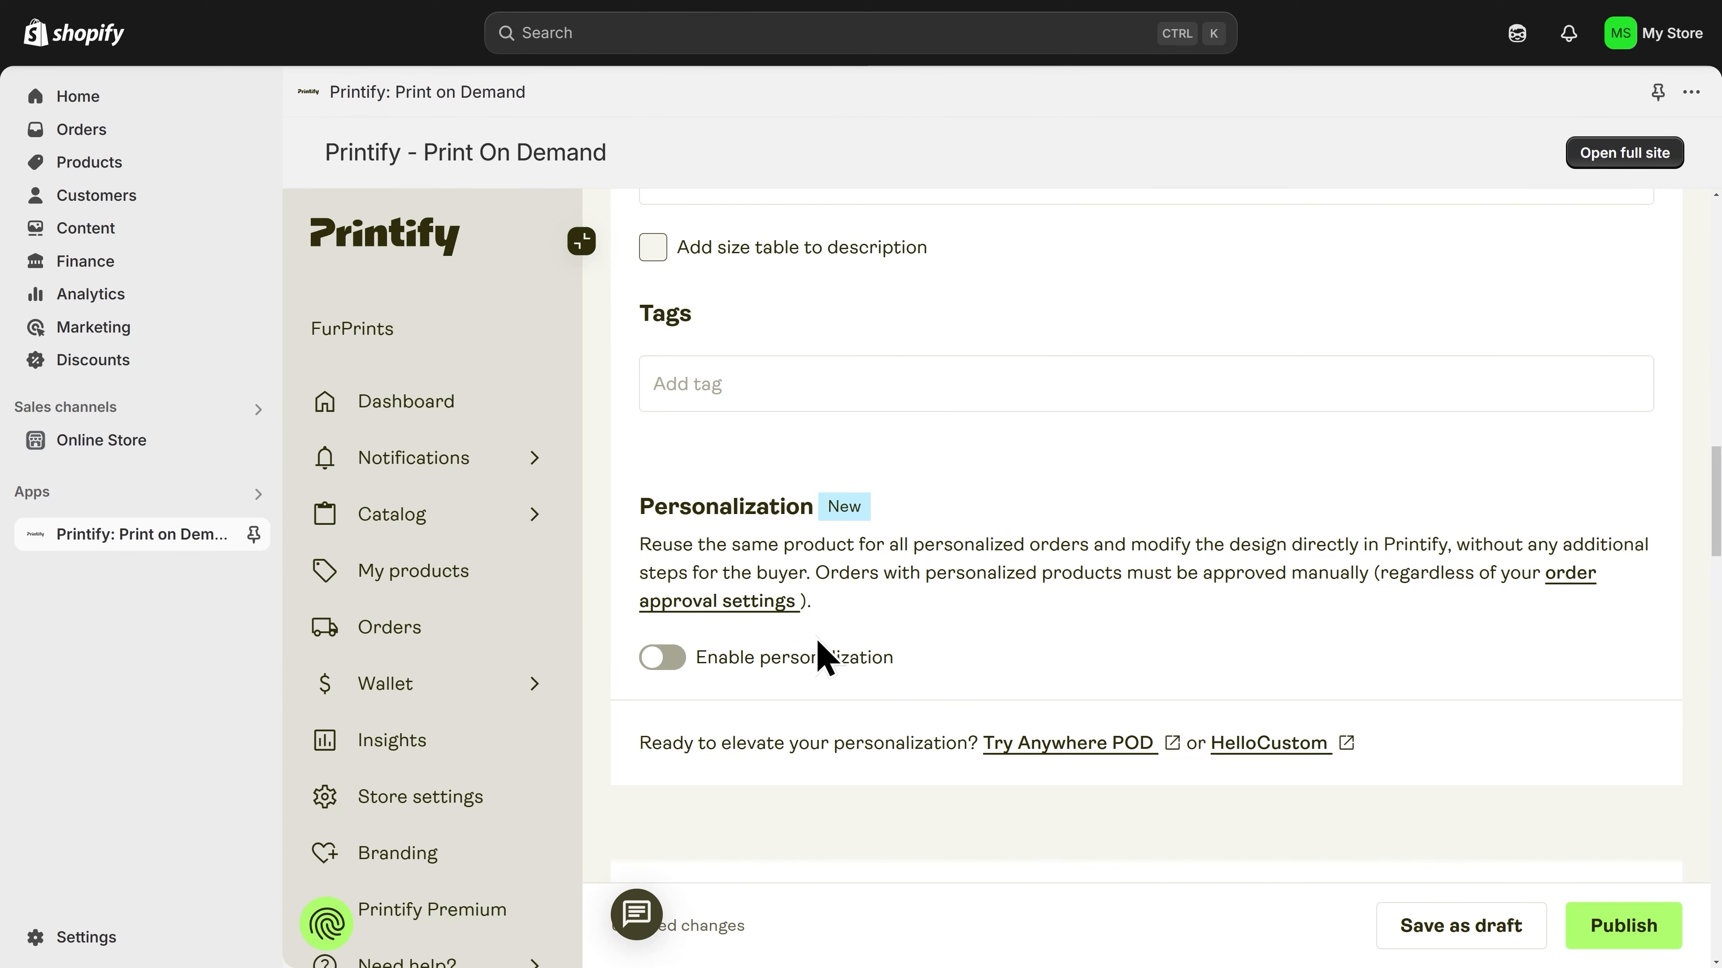
{"action": "scroll", "coordinate": [818, 643], "scroll_direction": "down", "scroll_amount": 8}
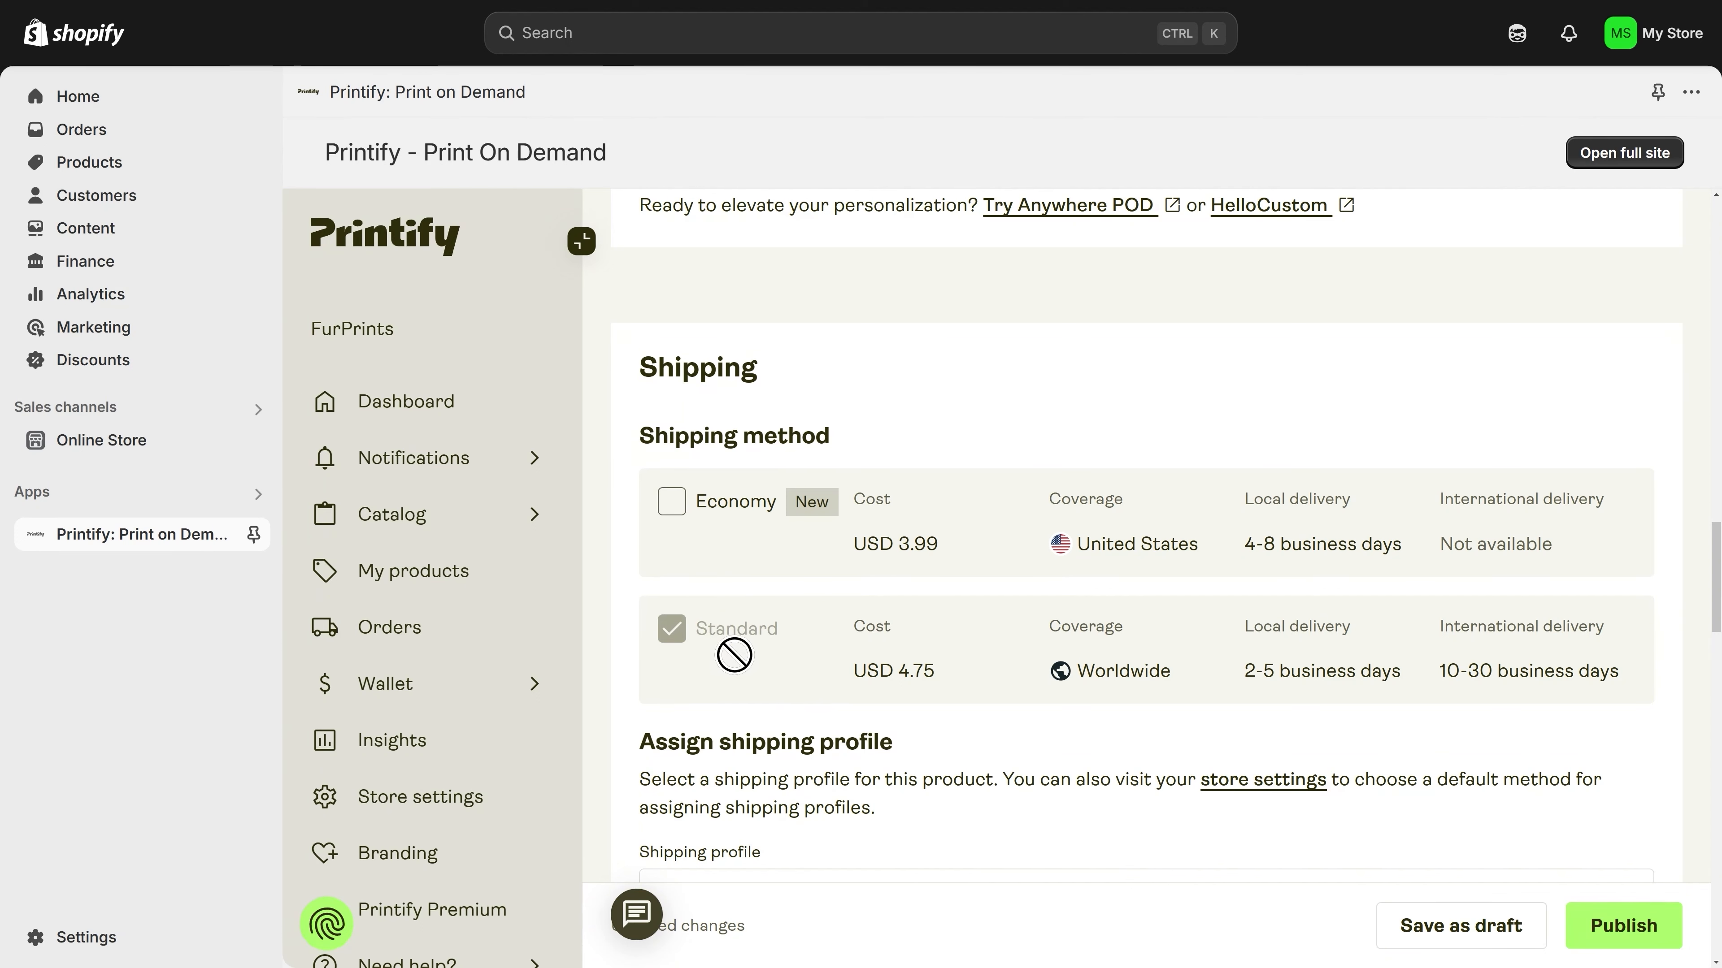
{"action": "scroll", "coordinate": [734, 654], "scroll_direction": "down", "scroll_amount": 3}
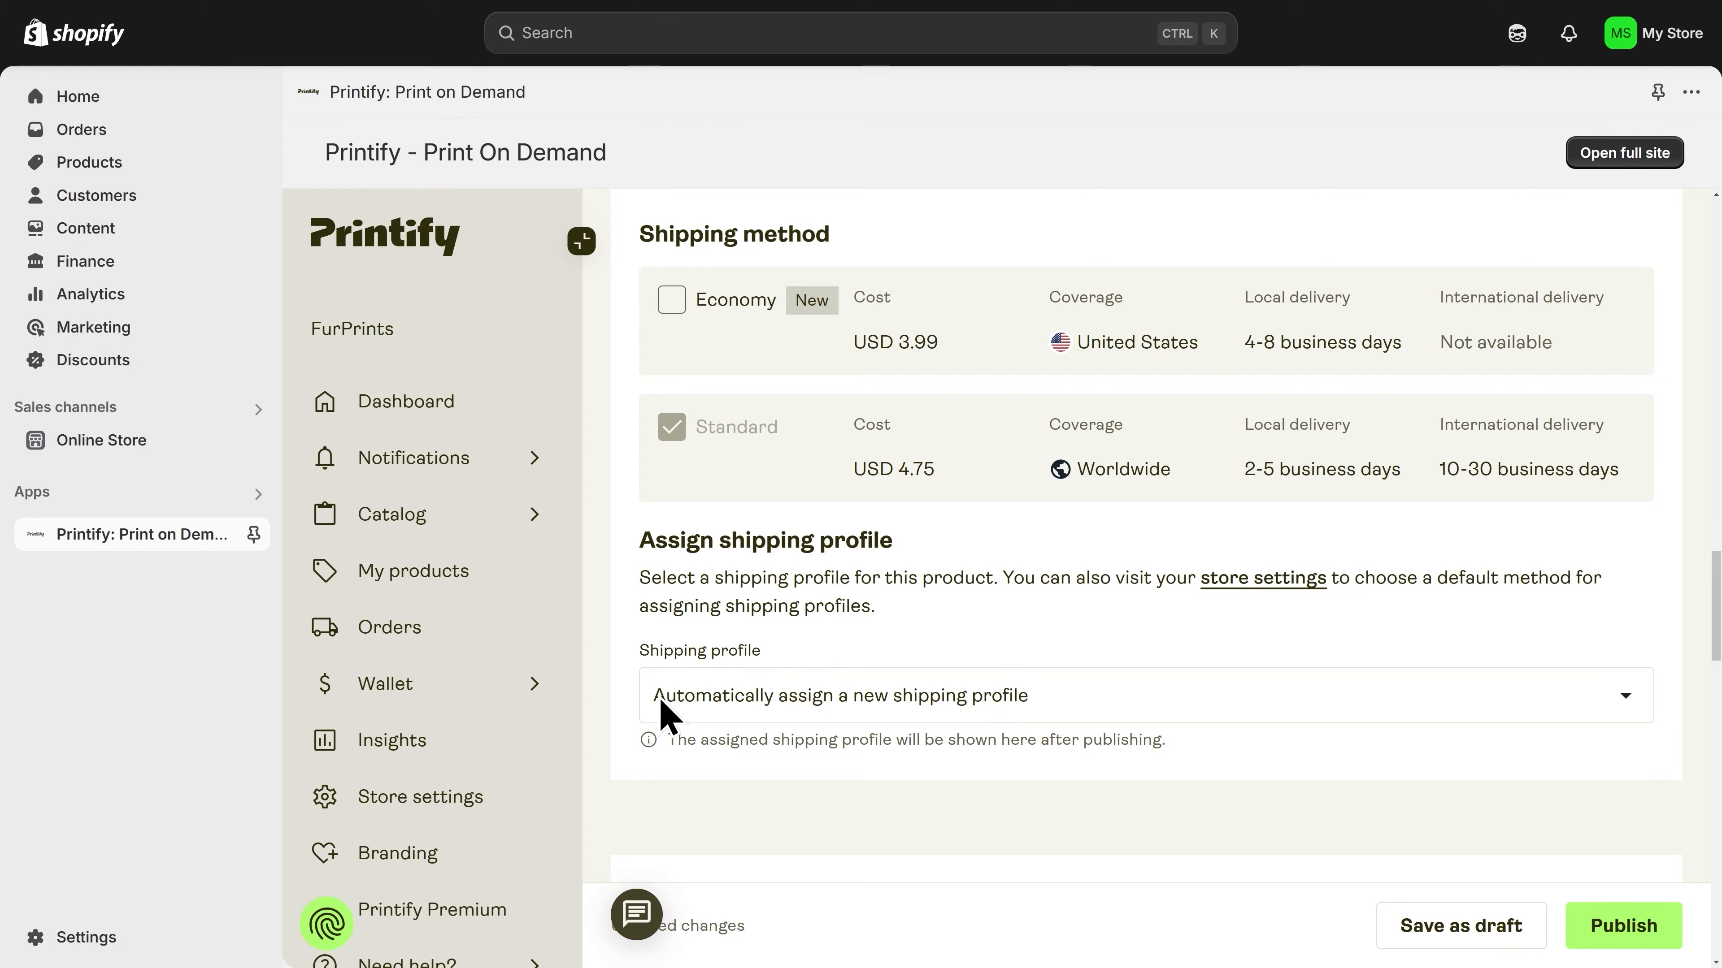
{"action": "scroll", "coordinate": [661, 711], "scroll_direction": "down", "scroll_amount": 8}
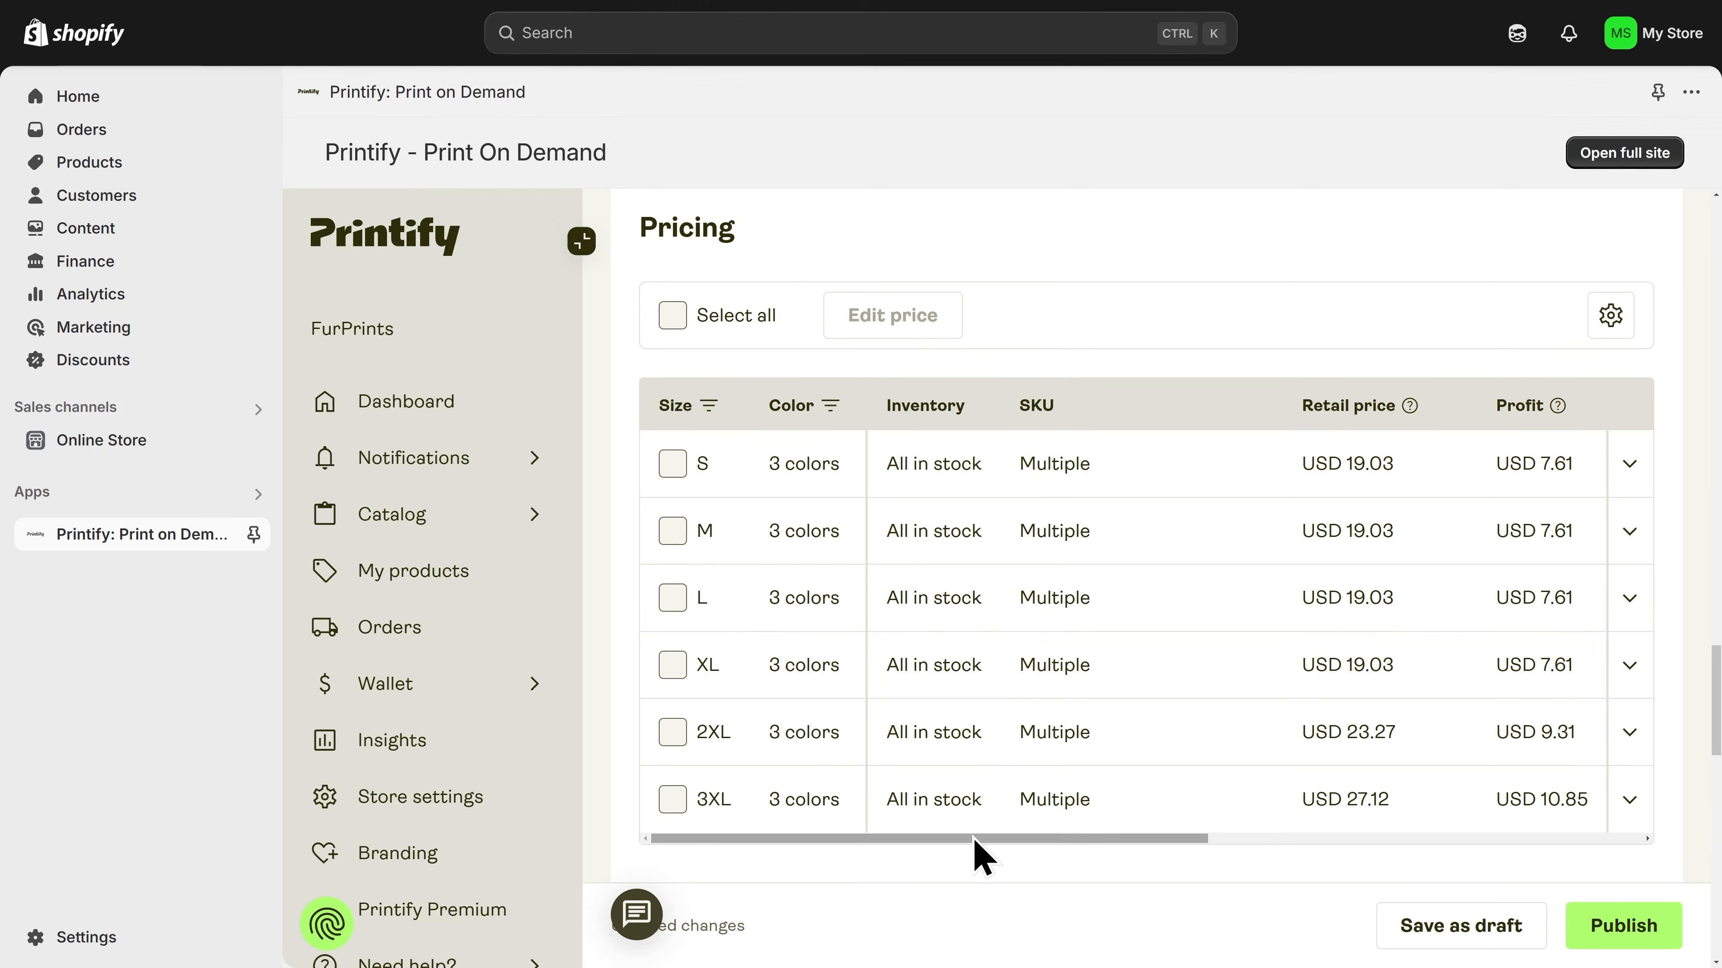
Step: Examine the retail price, profit, profit margin and production cost of each size in the pricing table
{"action": "left_click_drag", "start_coordinate": [971, 839], "coordinate": [1085, 840]}
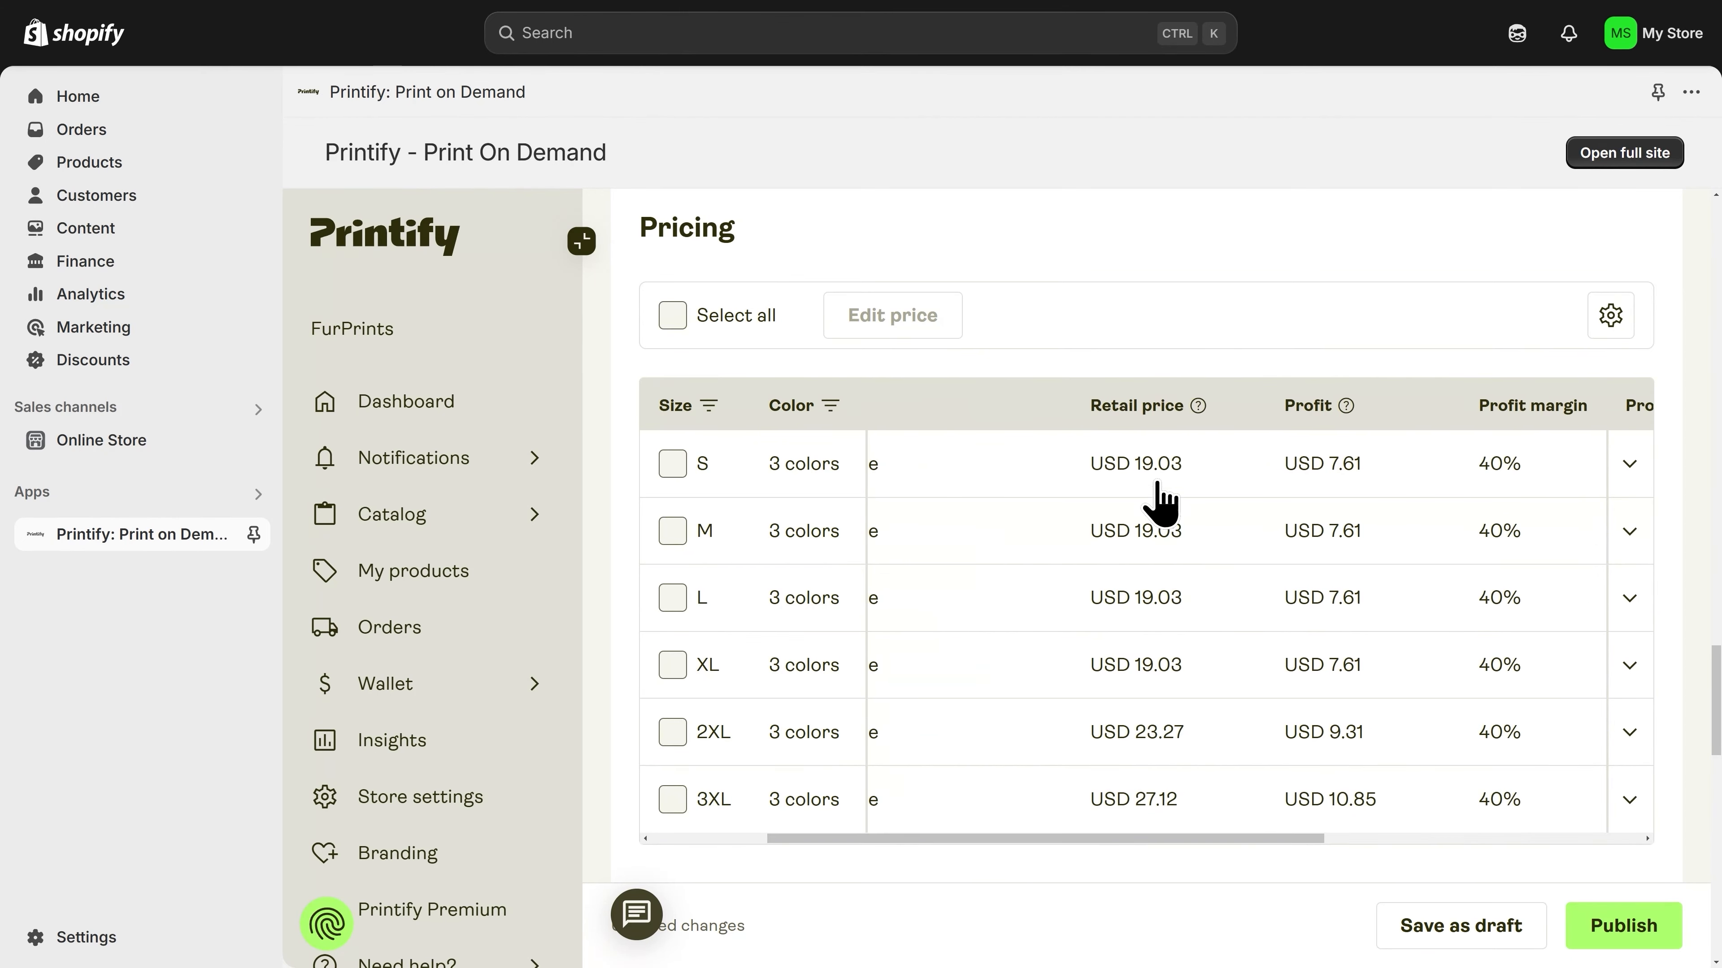
{"action": "left_click", "coordinate": [1192, 448]}
{"action": "left_click_drag", "start_coordinate": [1235, 840], "coordinate": [1309, 841]}
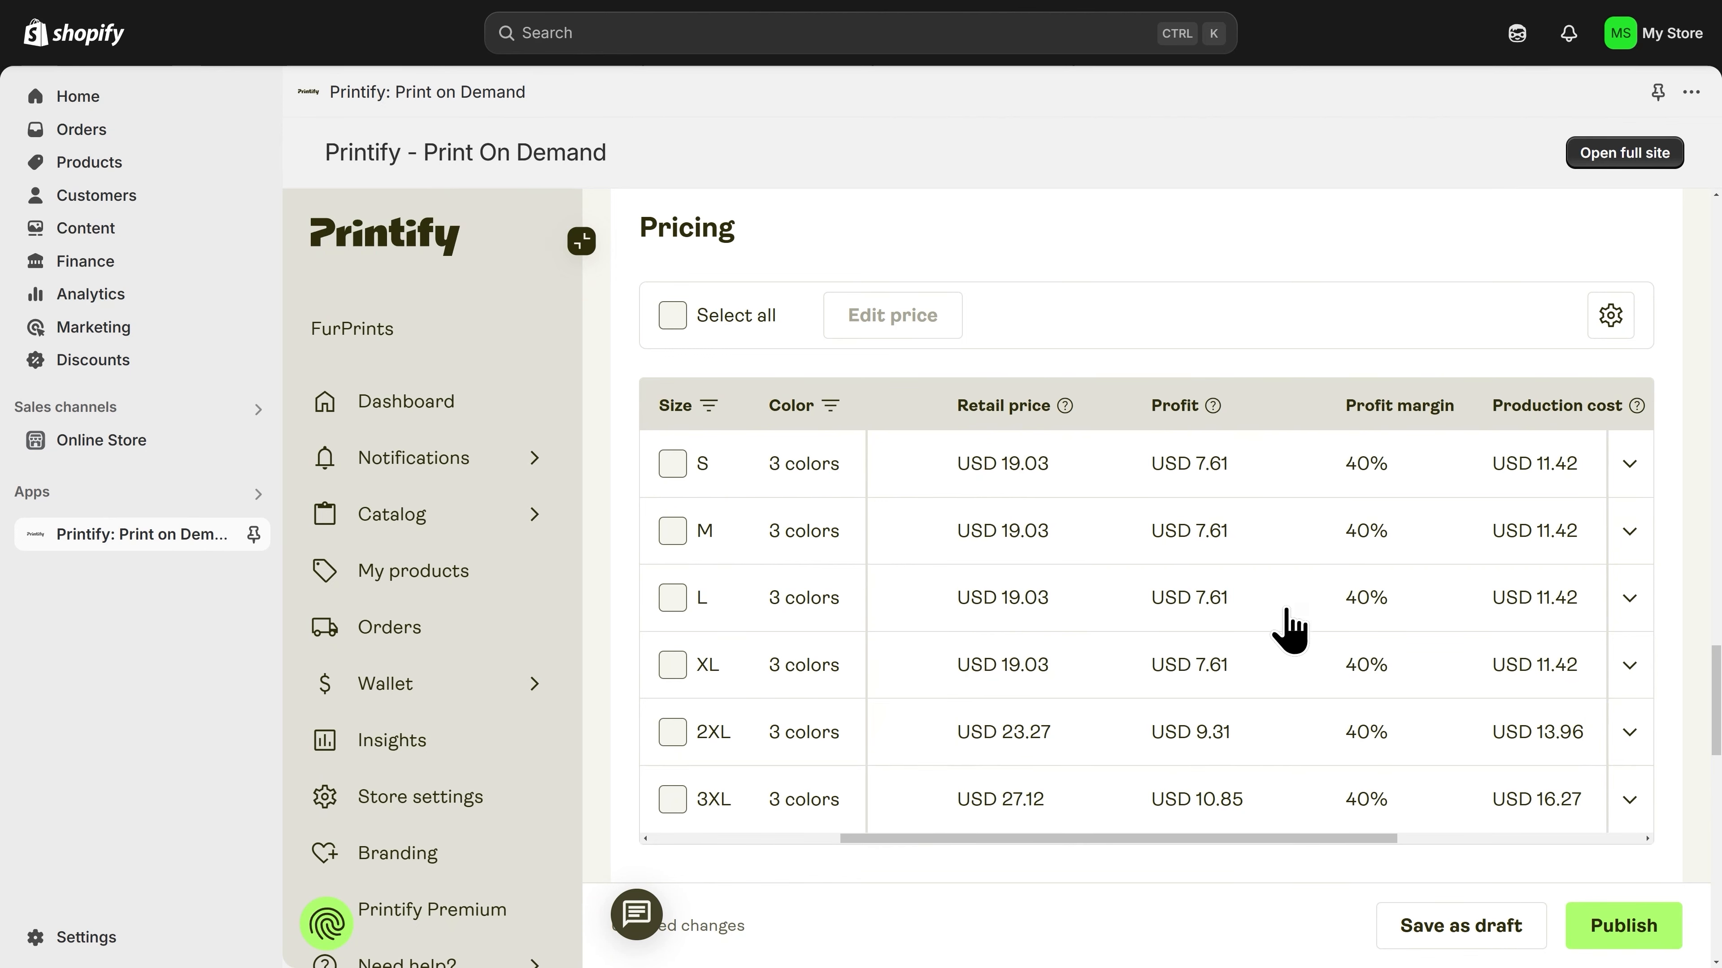
{"action": "left_click_drag", "start_coordinate": [1242, 843], "coordinate": [1098, 827]}
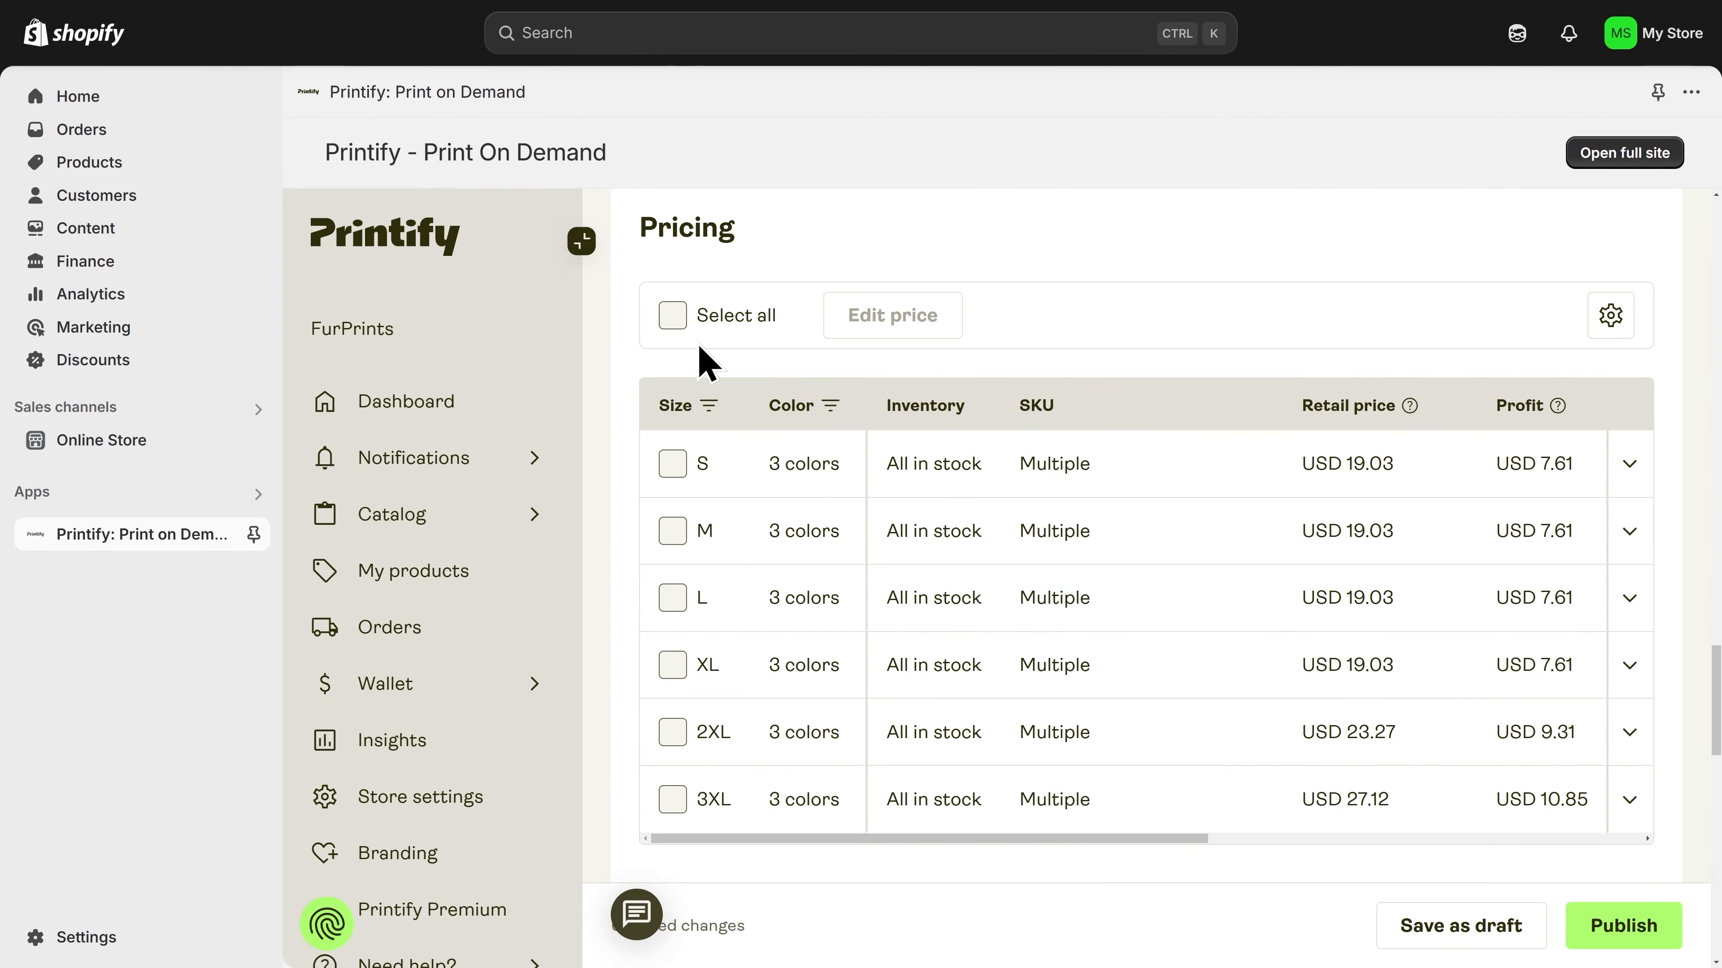
Step: Set the retail price of all T-shirt variants to USD 19.99 with a single bulk price edit
{"action": "left_click", "coordinate": [673, 316]}
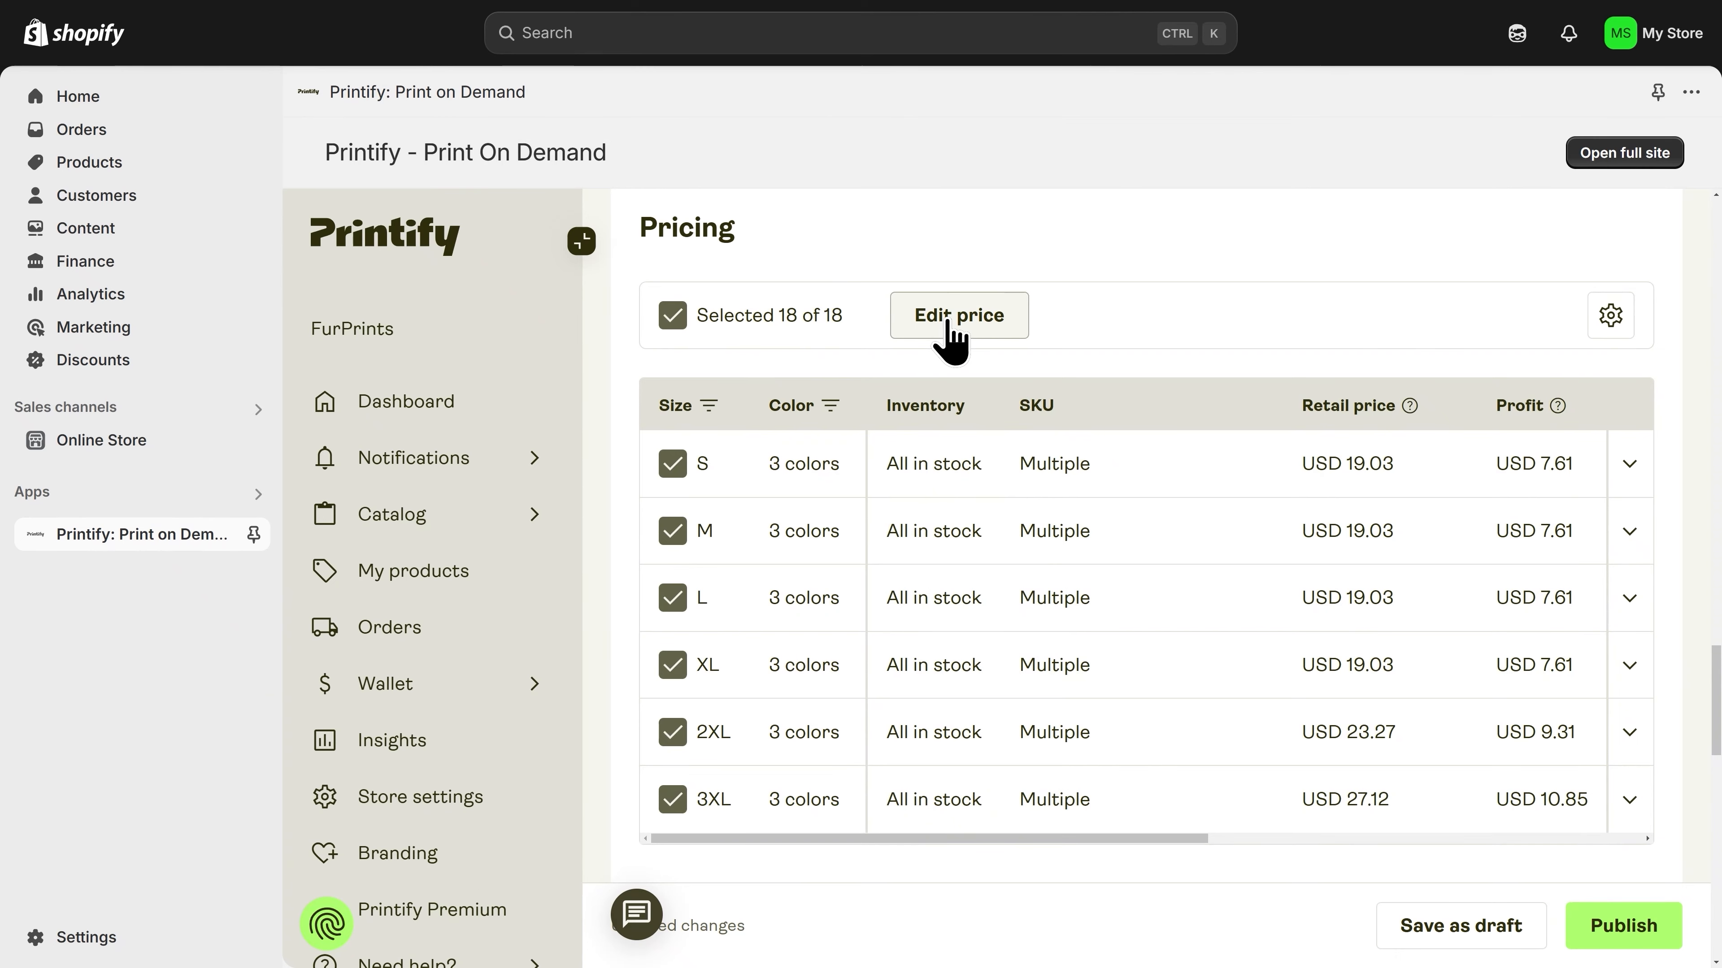
{"action": "left_click", "coordinate": [951, 332]}
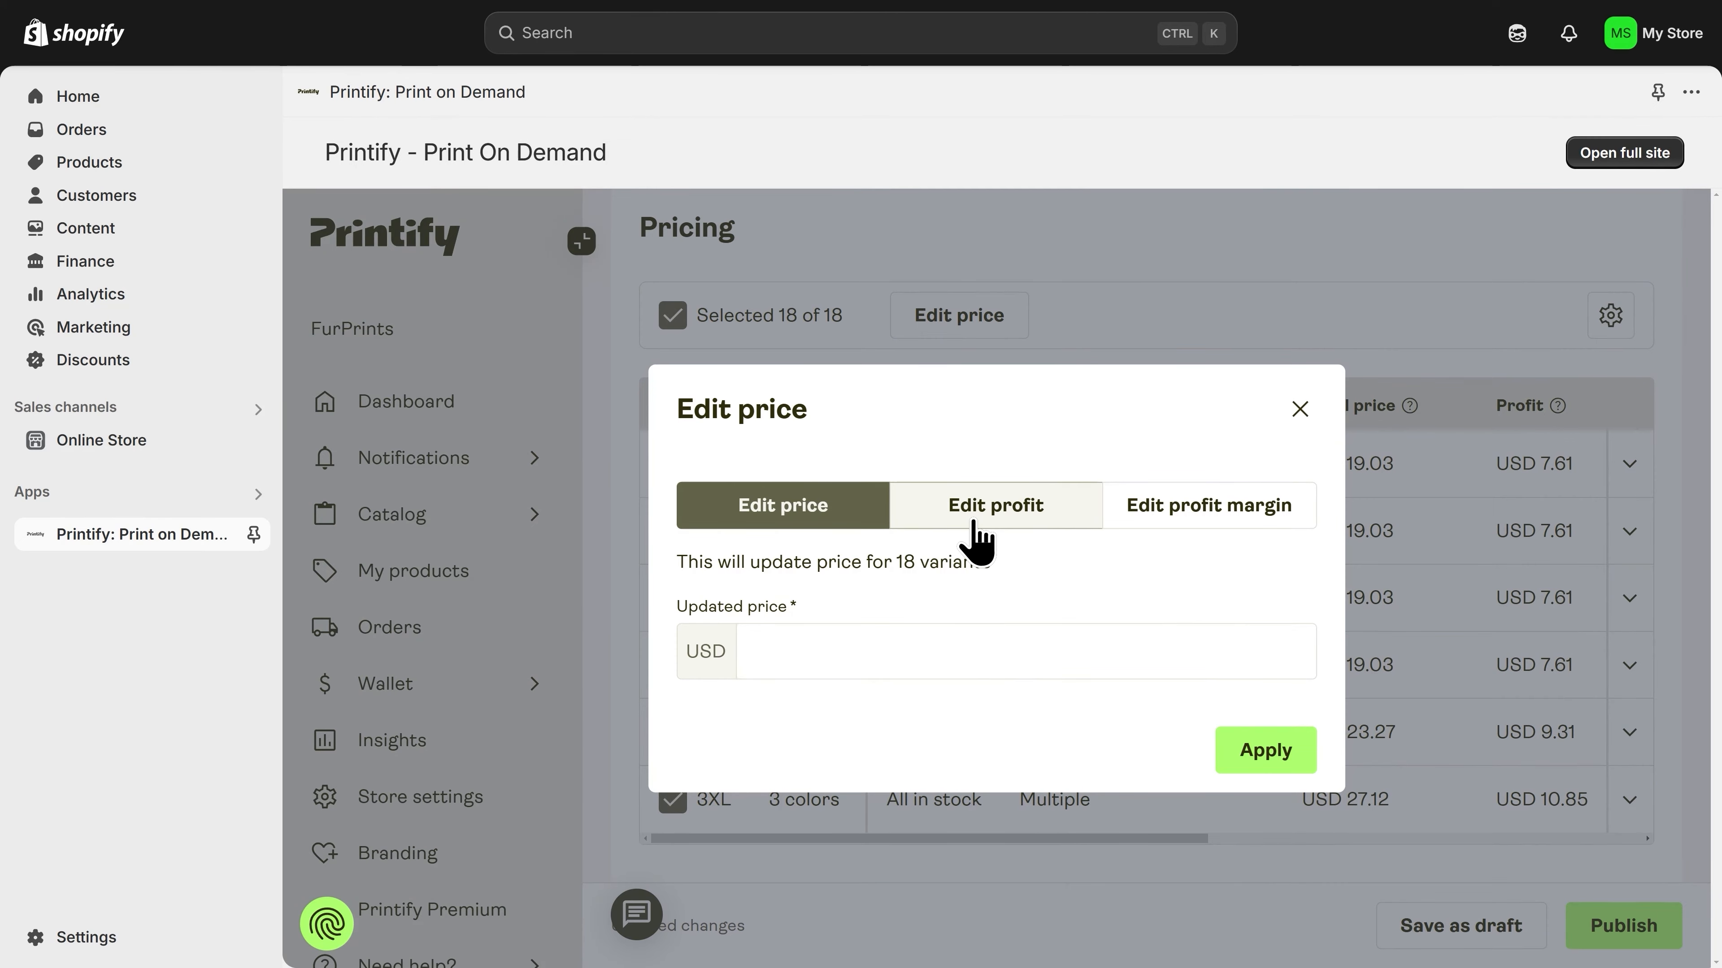
{"action": "left_click", "coordinate": [977, 536]}
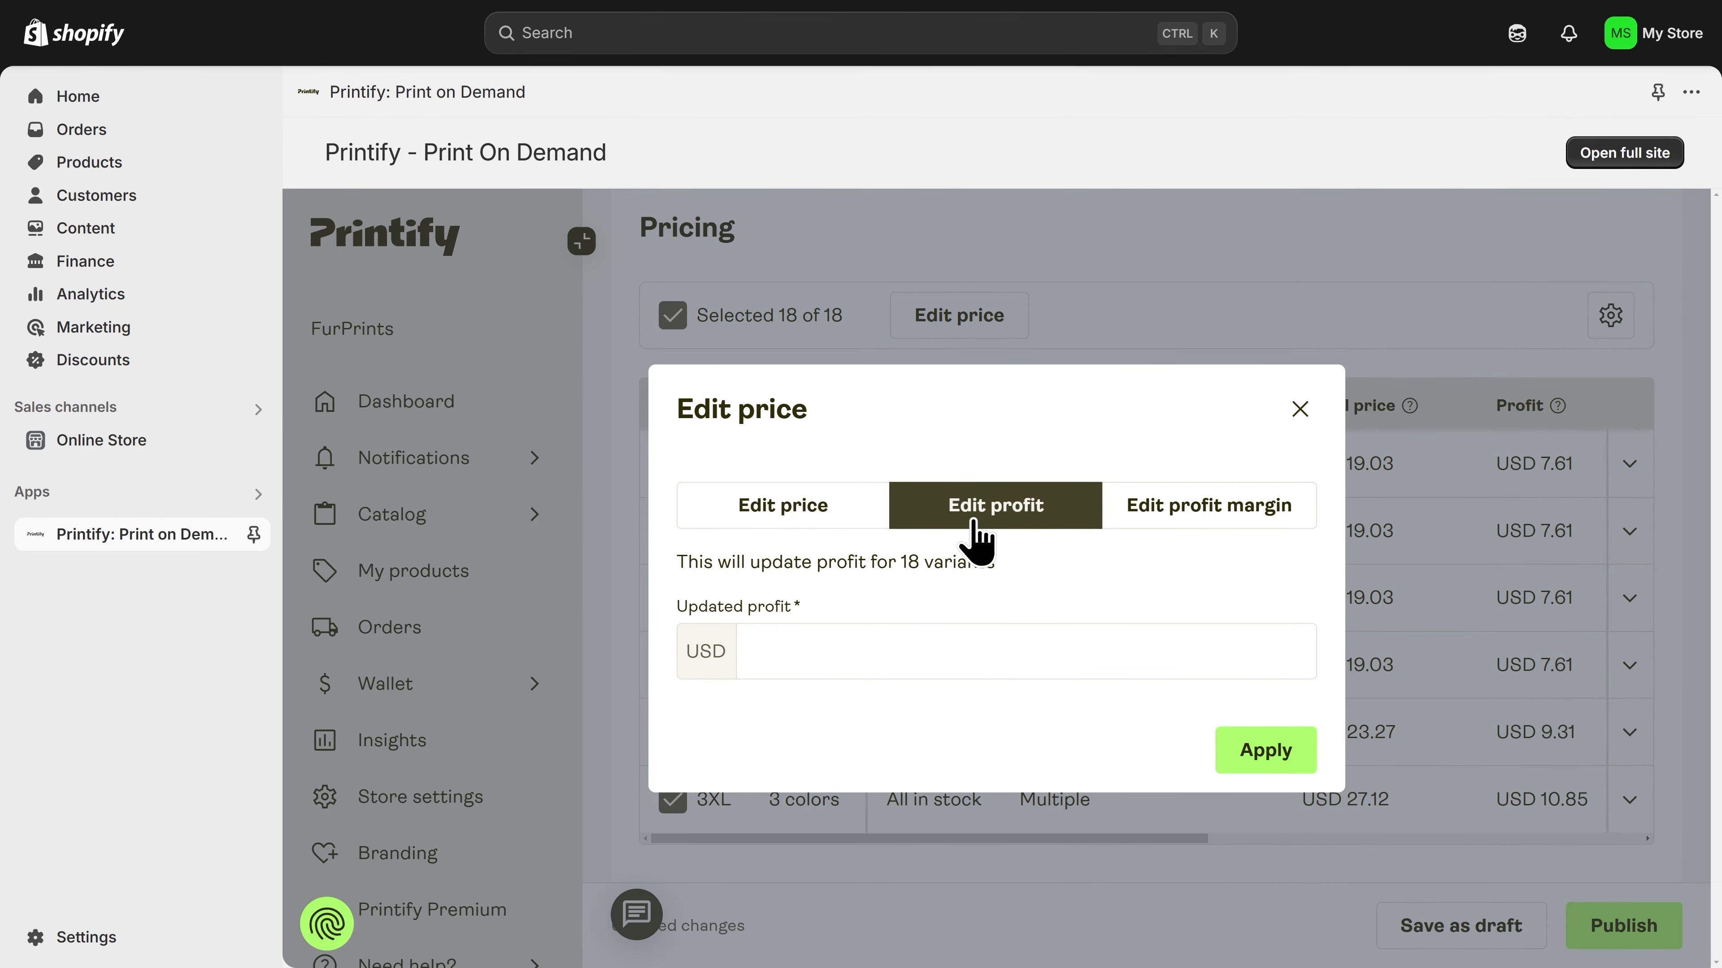
{"action": "left_click", "coordinate": [1228, 538]}
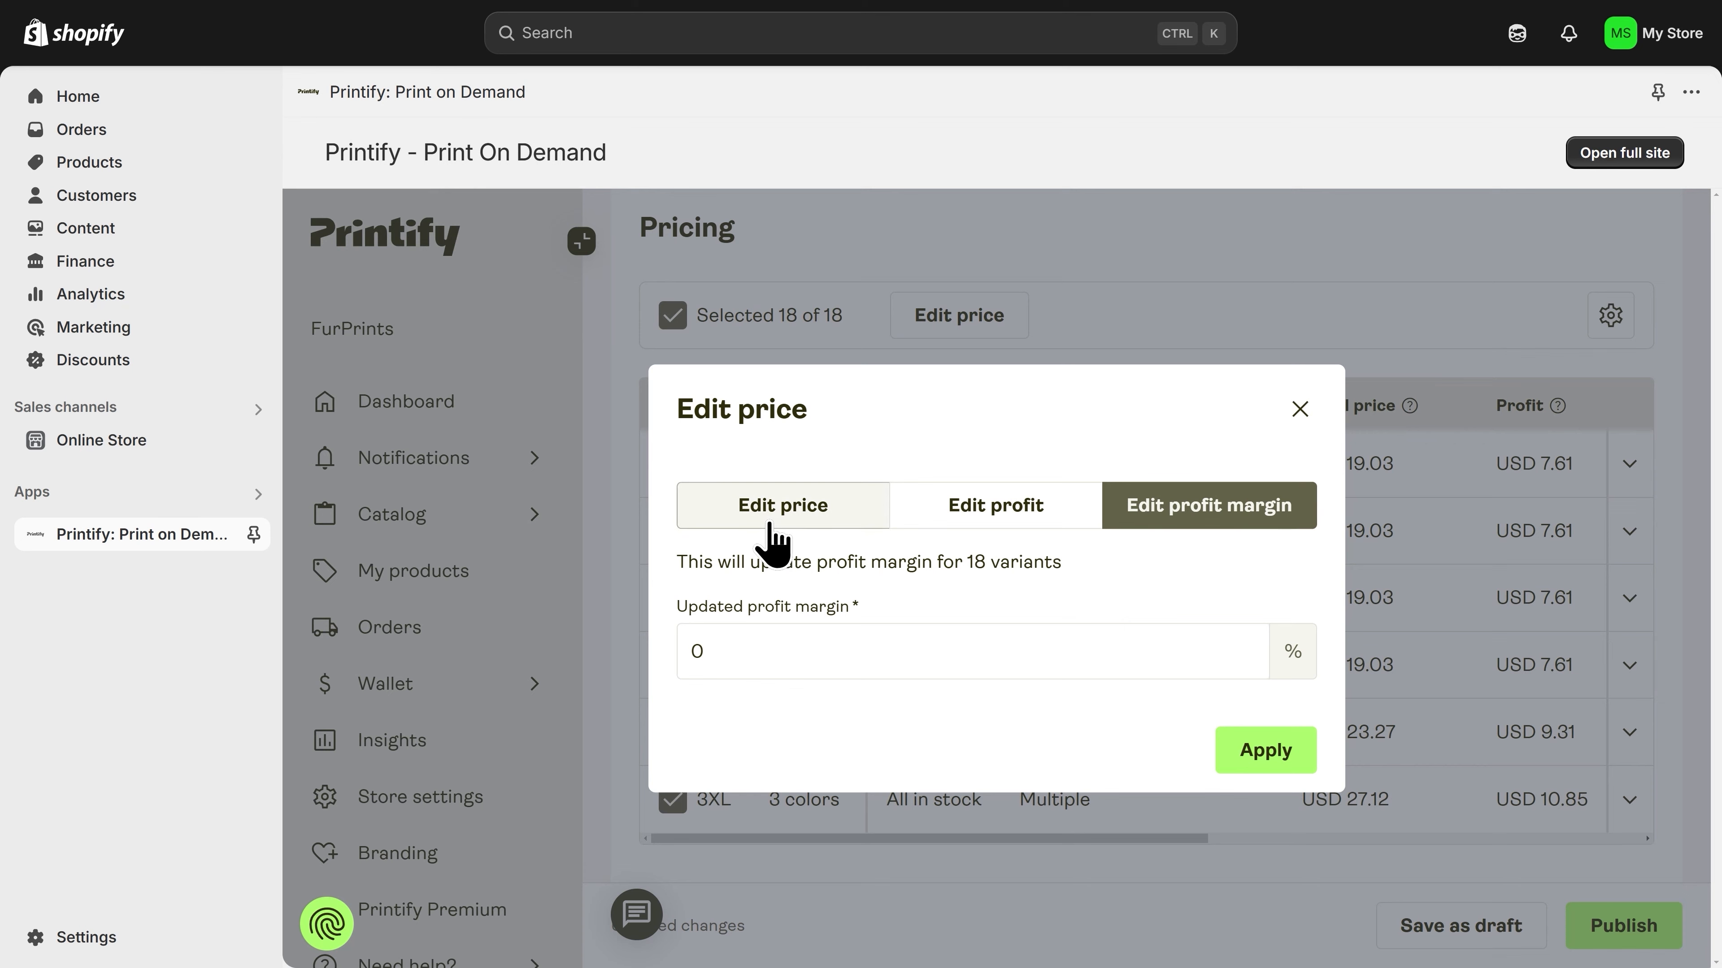
{"action": "left_click", "coordinate": [776, 535]}
{"action": "left_click", "coordinate": [791, 642]}
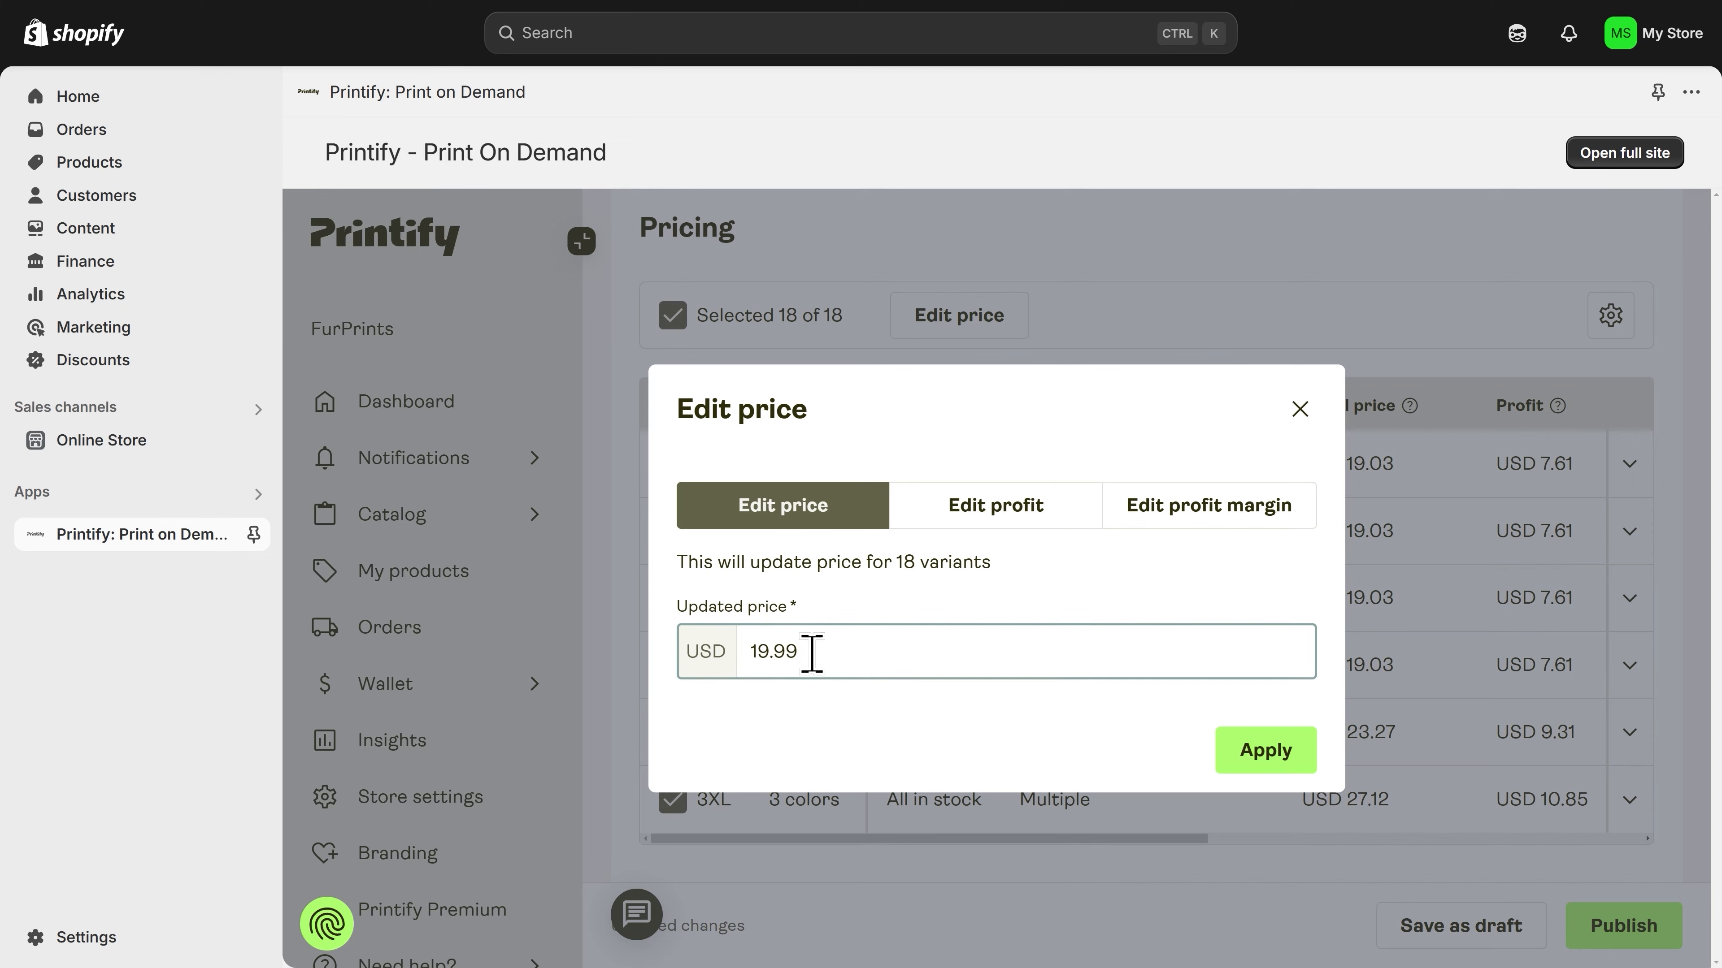
{"action": "left_click_drag", "start_coordinate": [819, 649], "coordinate": [748, 650]}
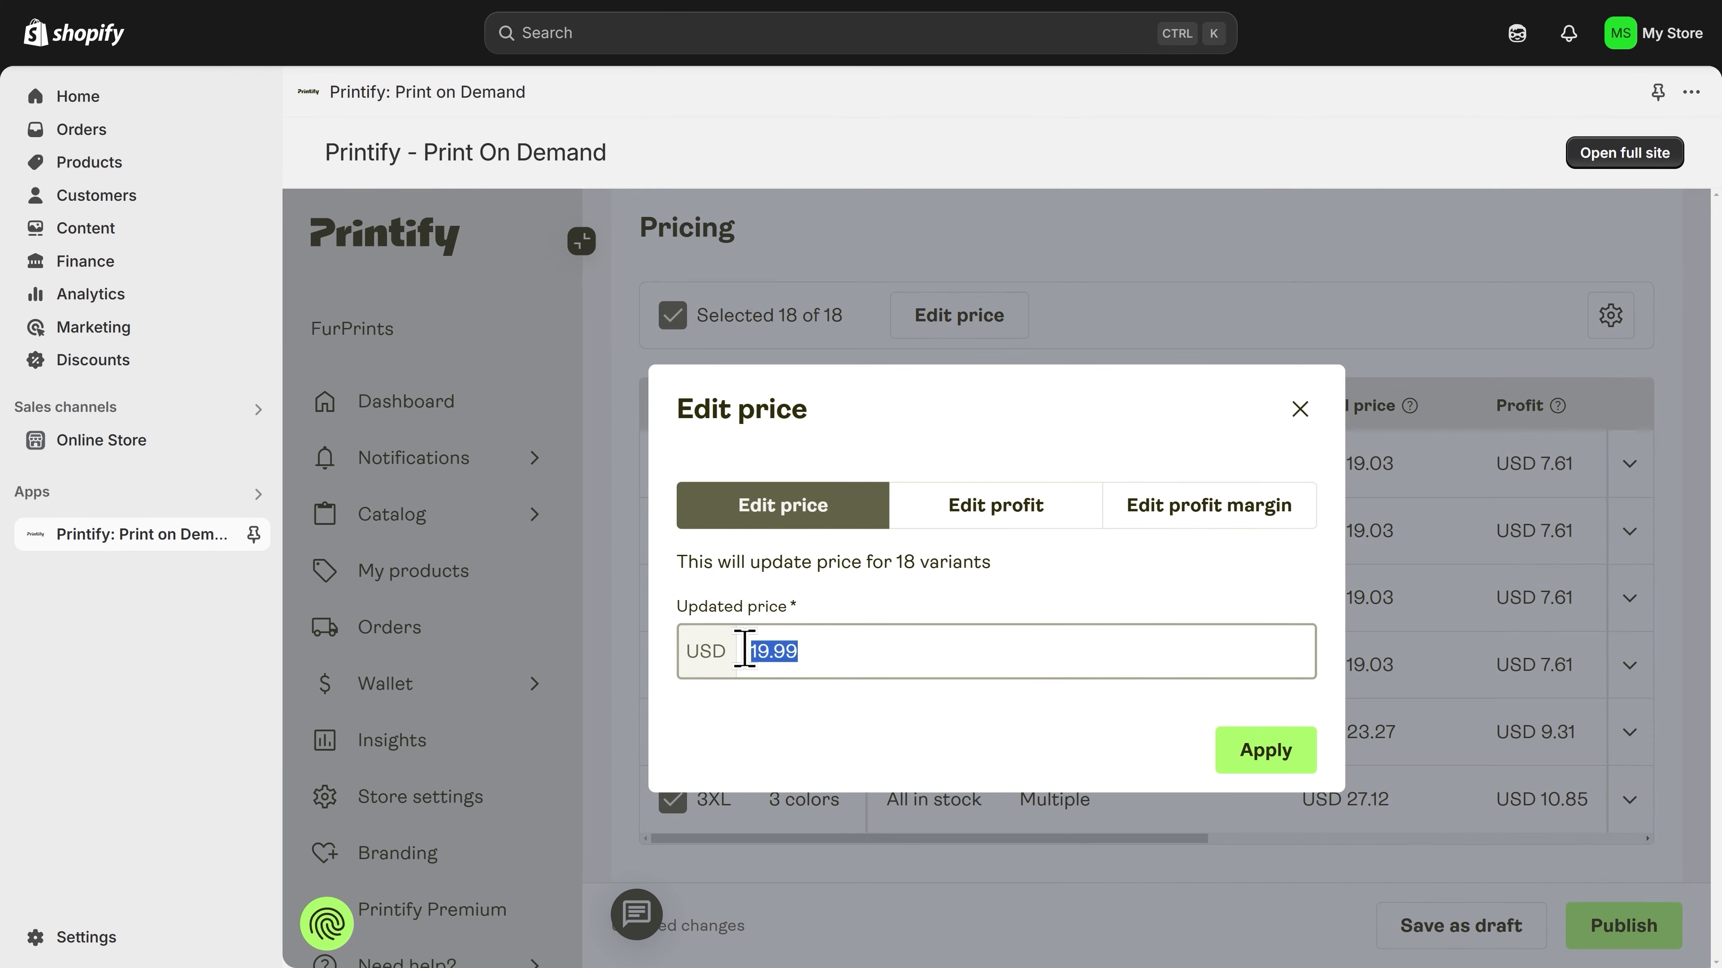
{"action": "left_click", "coordinate": [808, 654]}
{"action": "left_click", "coordinate": [827, 660]}
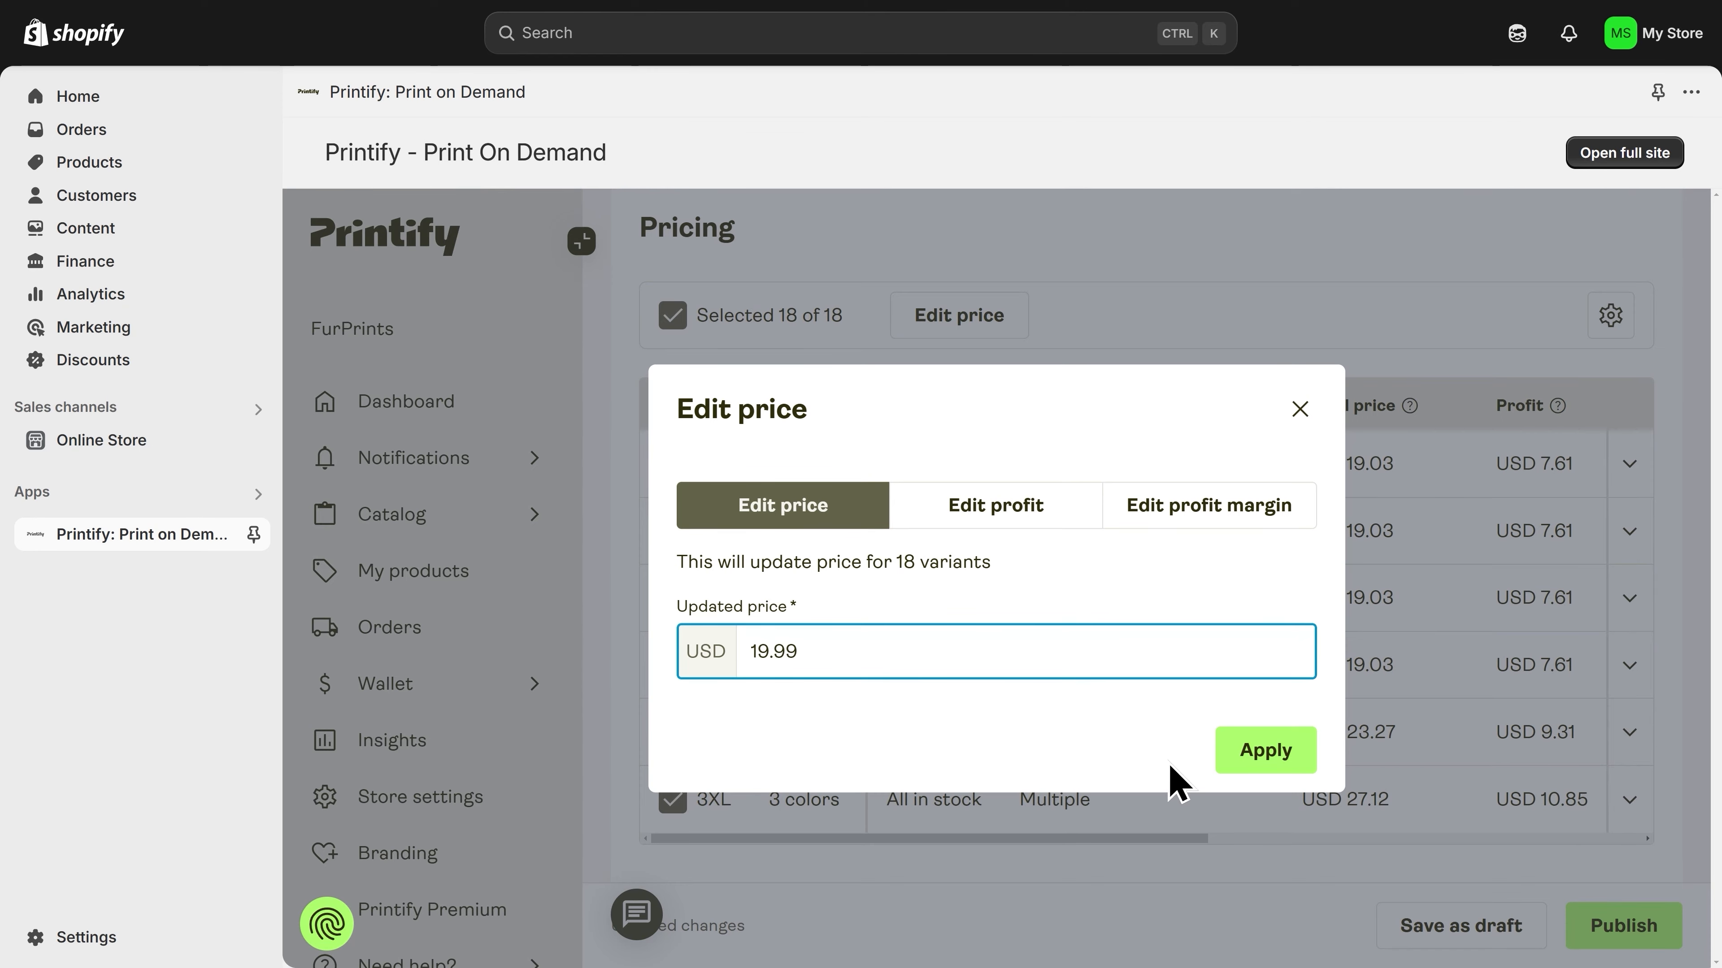
{"action": "left_click", "coordinate": [1265, 750]}
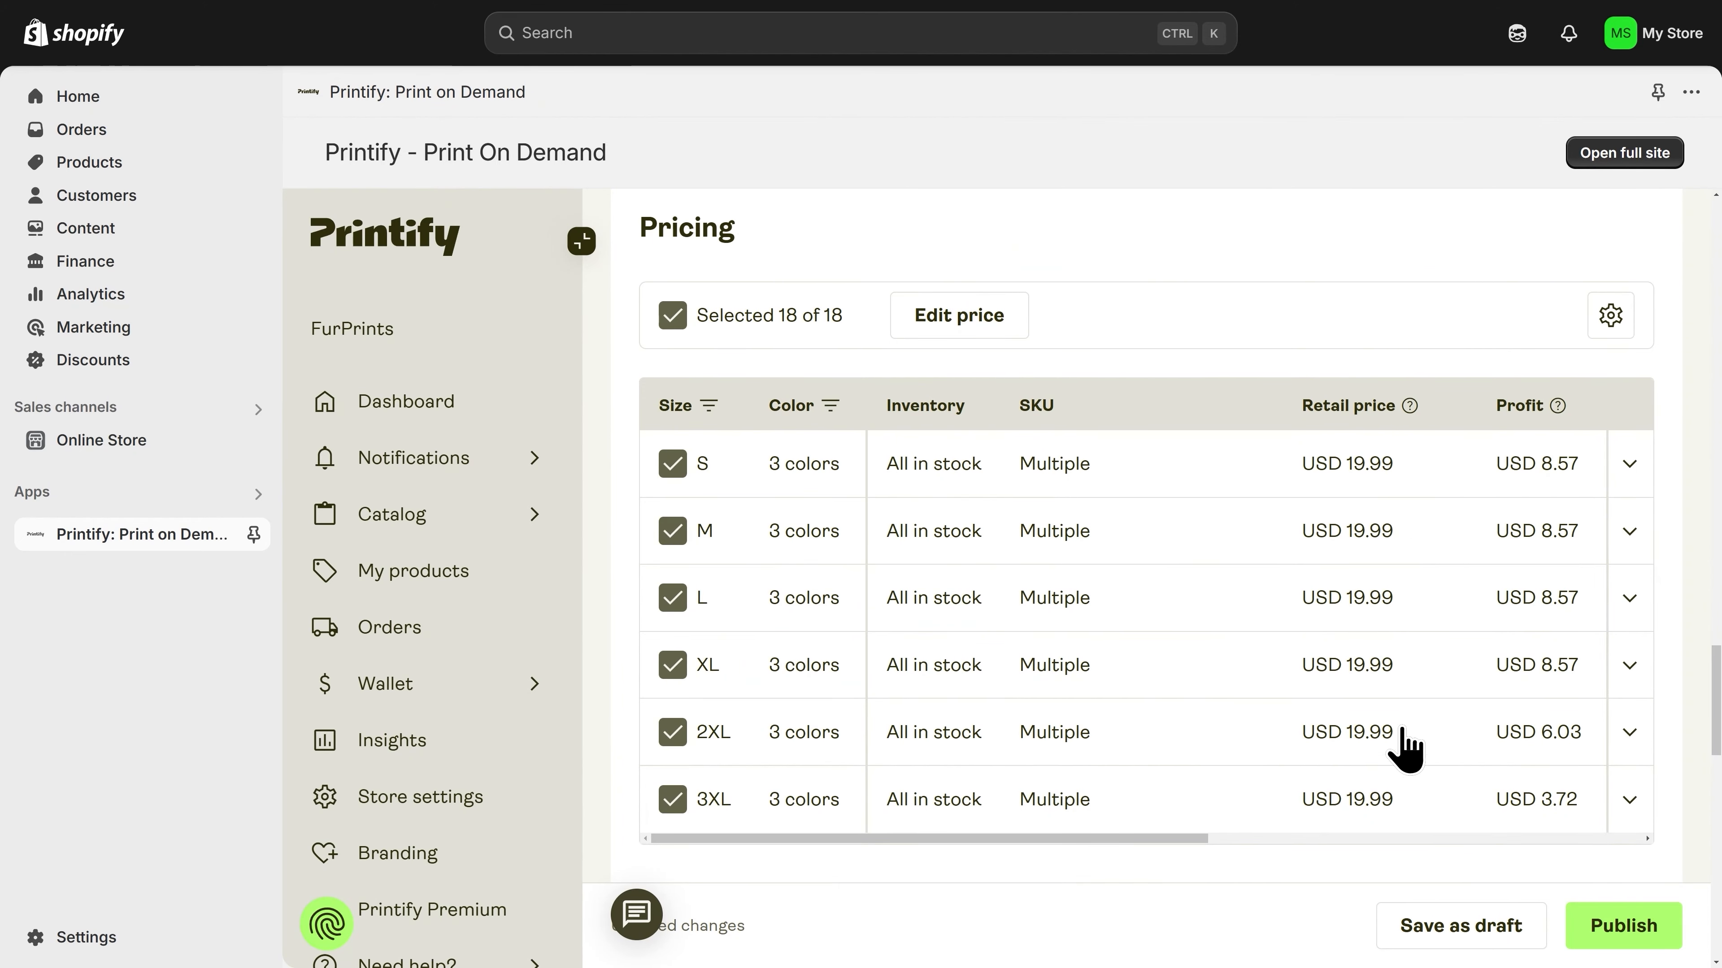
Step: Review the pricing notes and the publishing settings for product visibility, variant visibility, synced product details and Shopify collections
{"action": "scroll", "coordinate": [1395, 869], "scroll_direction": "down", "scroll_amount": 7}
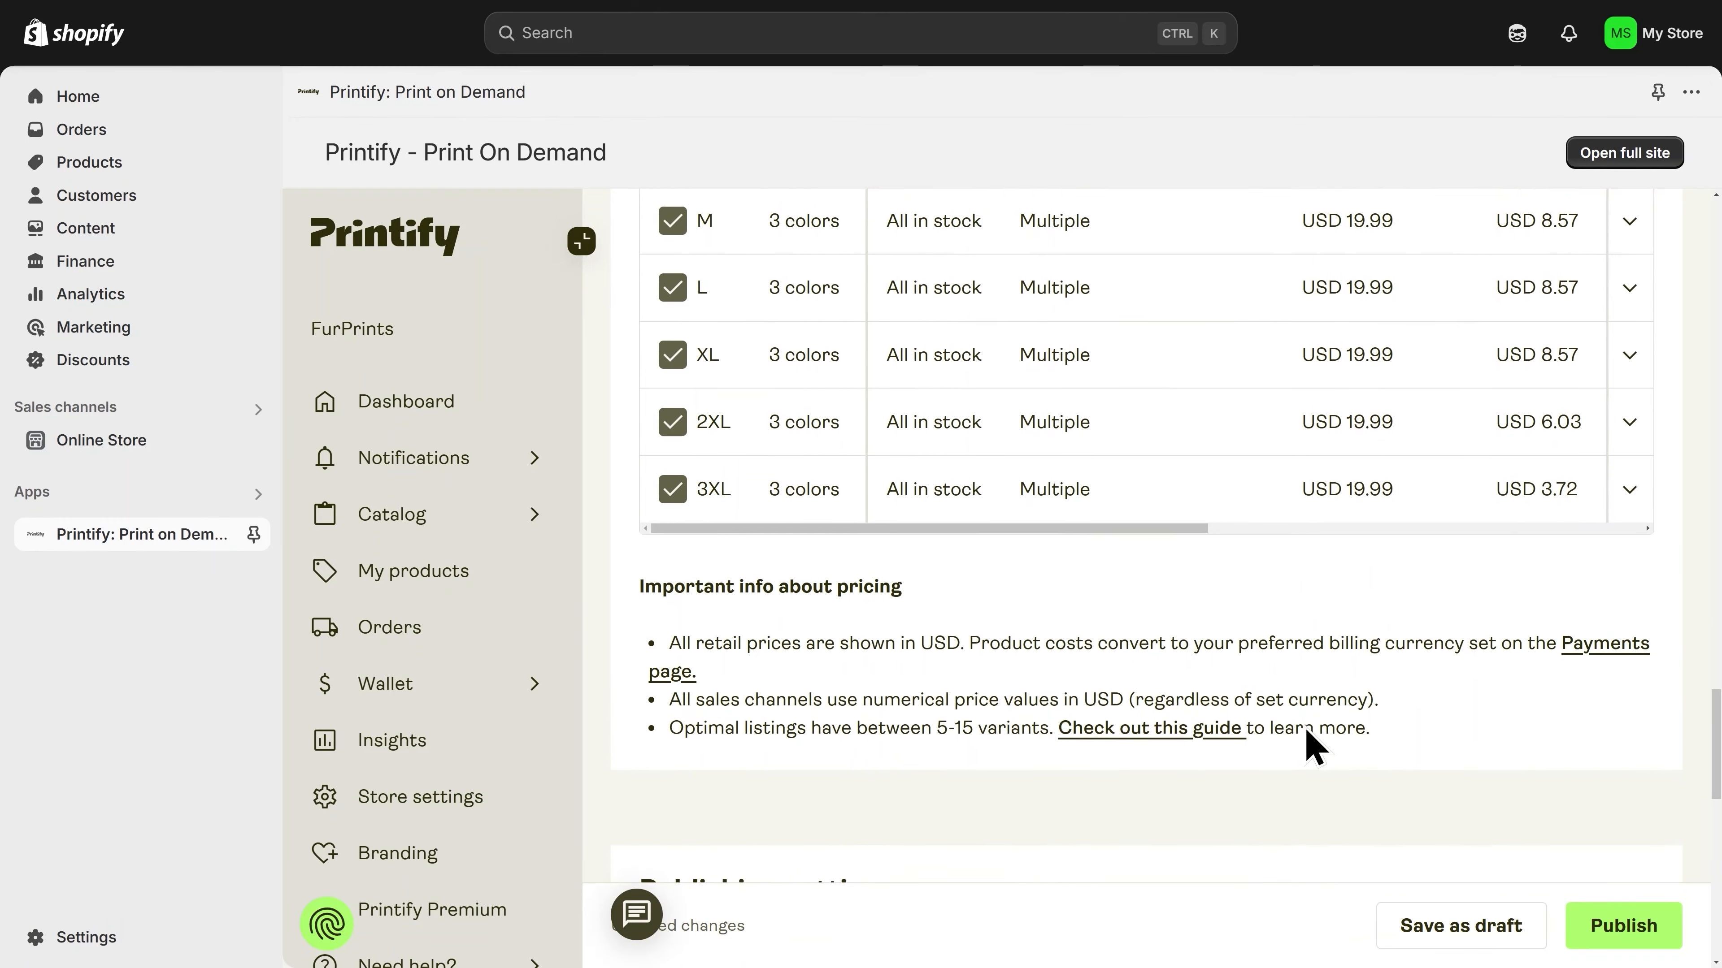
{"action": "scroll", "coordinate": [1220, 729], "scroll_direction": "down", "scroll_amount": 7}
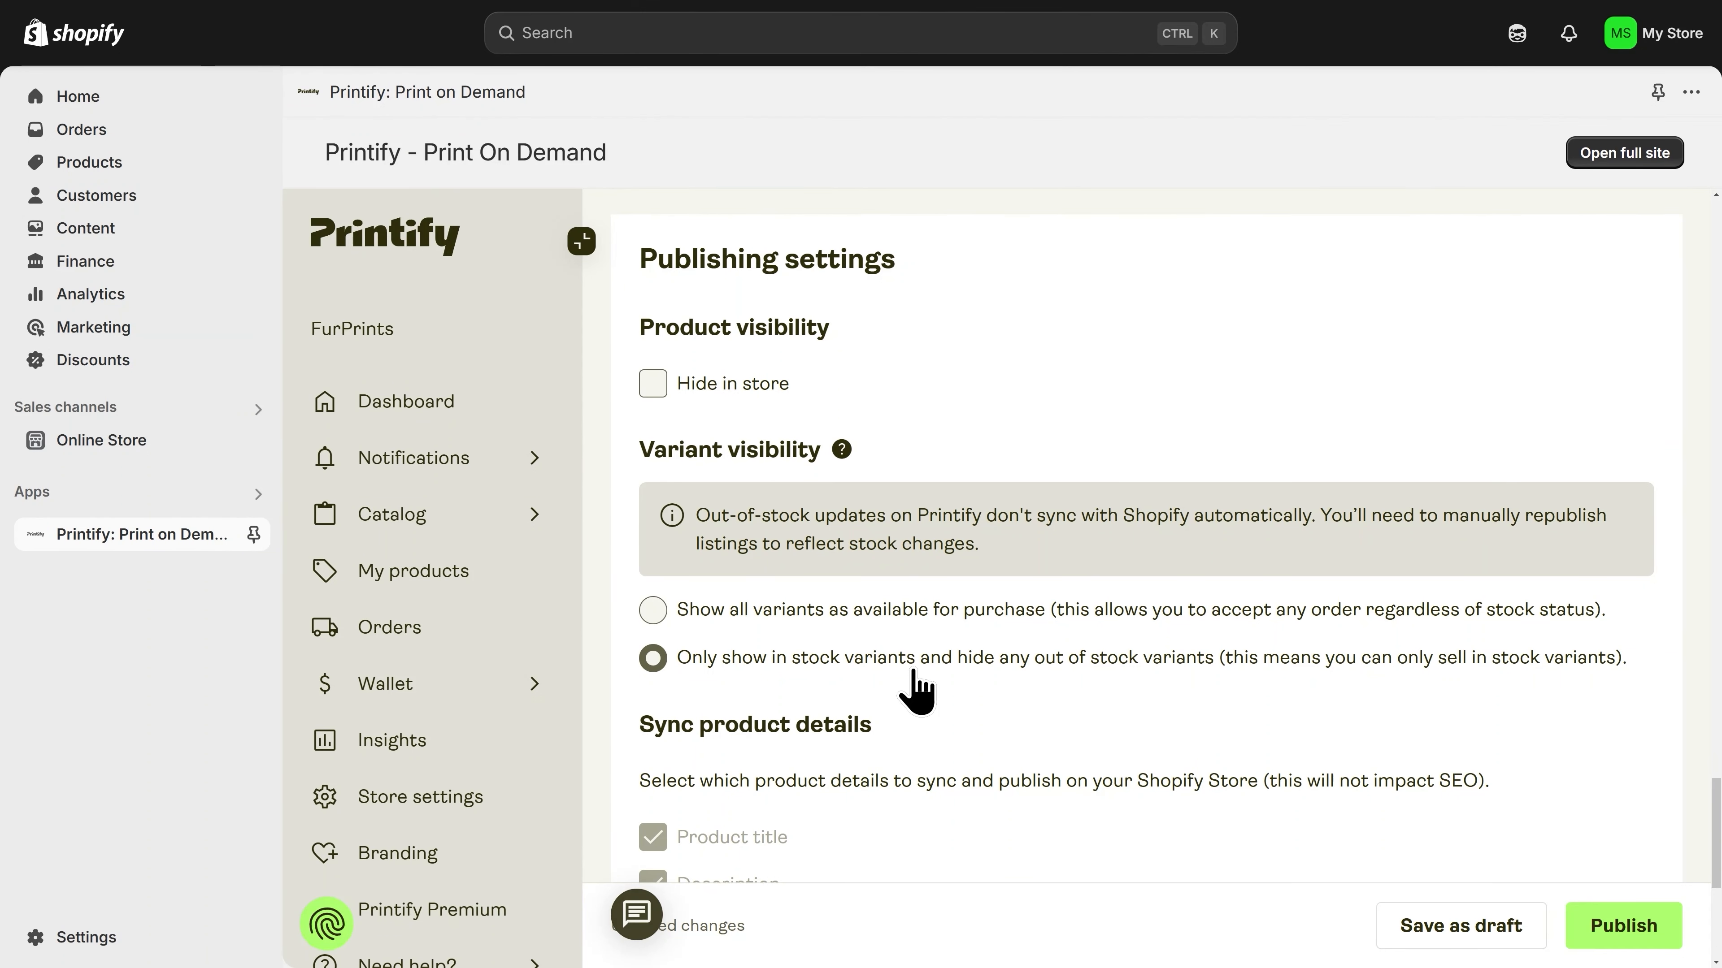
{"action": "scroll", "coordinate": [917, 689], "scroll_direction": "down", "scroll_amount": 3}
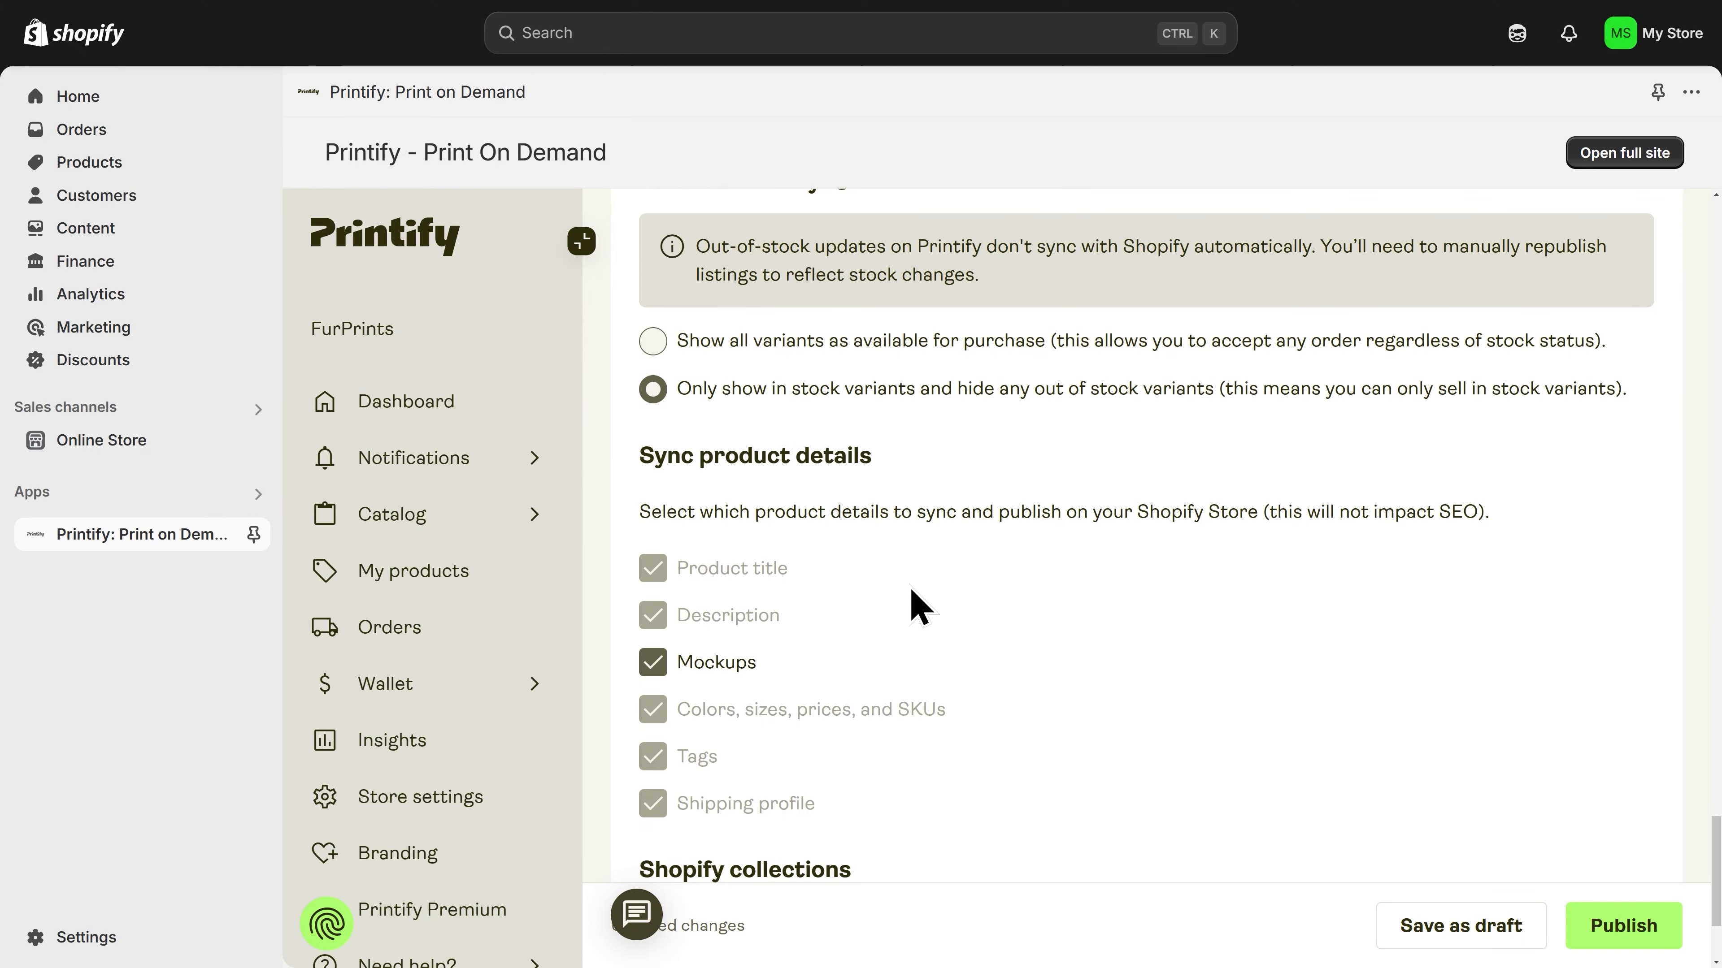
{"action": "scroll", "coordinate": [915, 604], "scroll_direction": "down", "scroll_amount": 3}
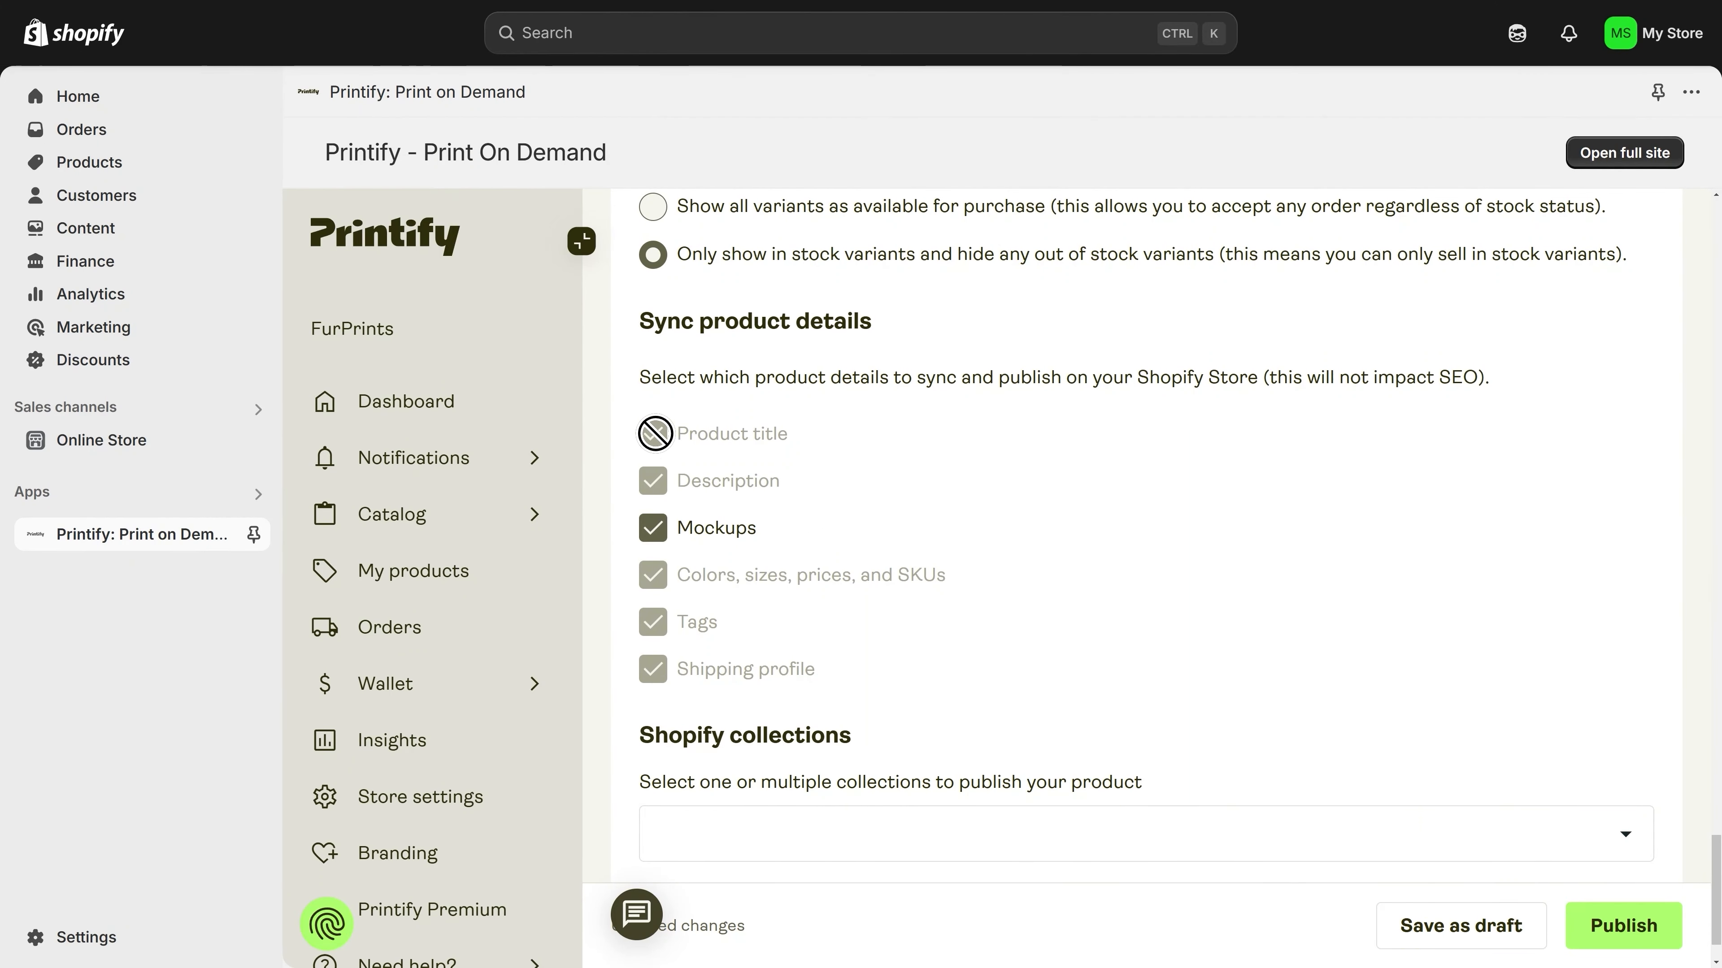
{"action": "scroll", "coordinate": [663, 679], "scroll_direction": "down", "scroll_amount": 1}
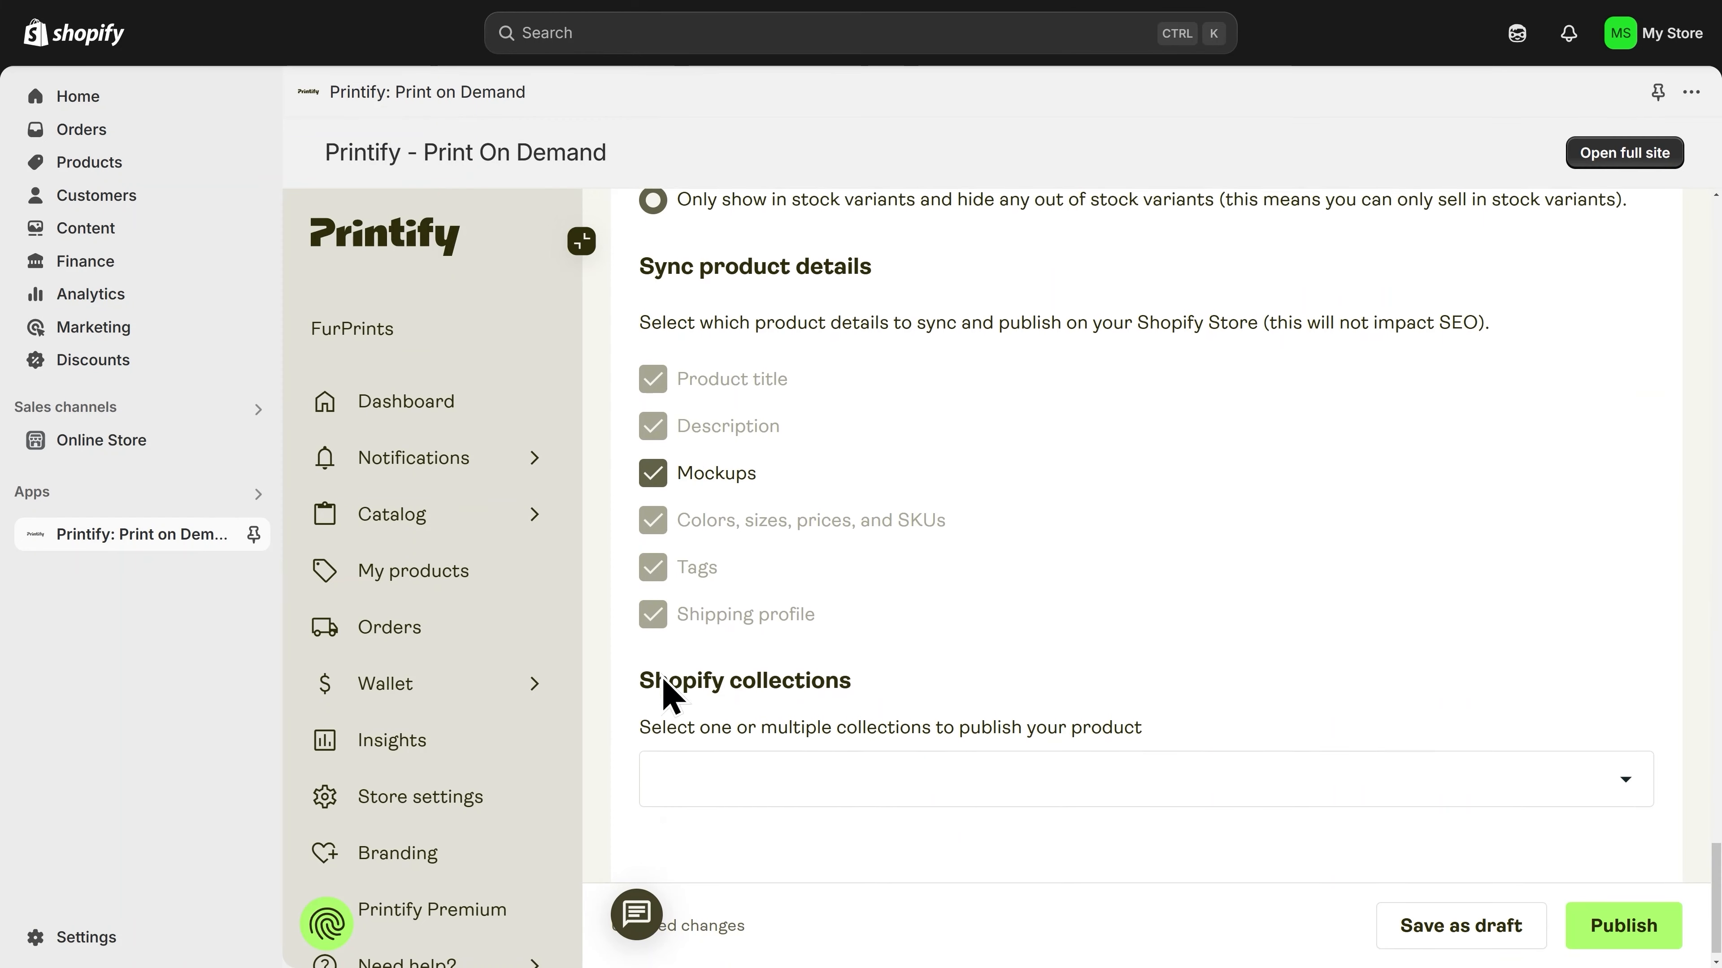